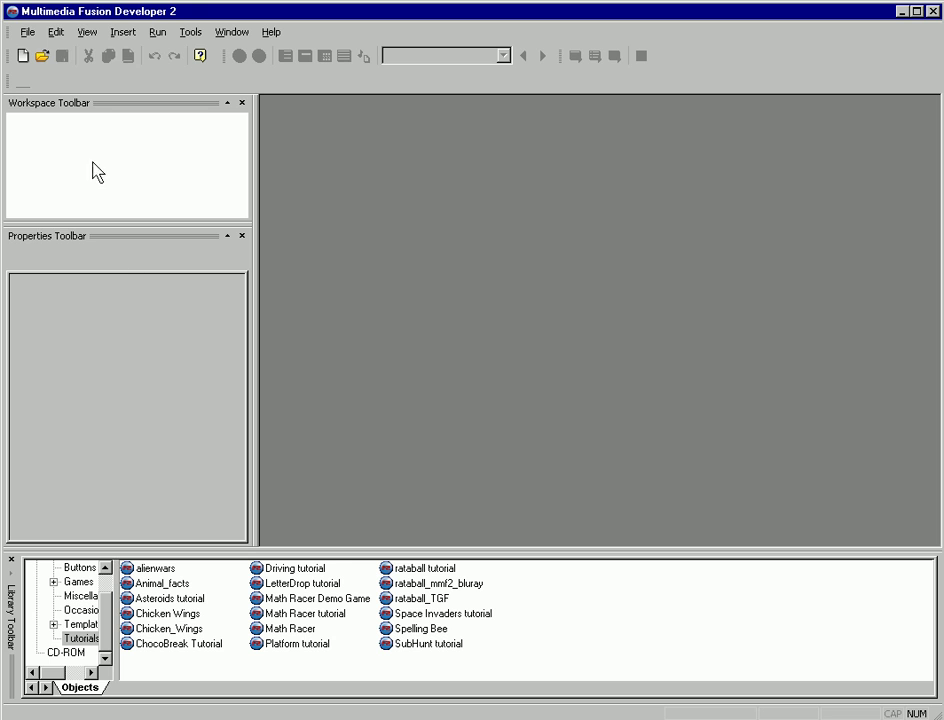
# Step: Create a new application and open its Frame 1 for editing
pyautogui.click(28, 32)
pyautogui.click(44, 53)
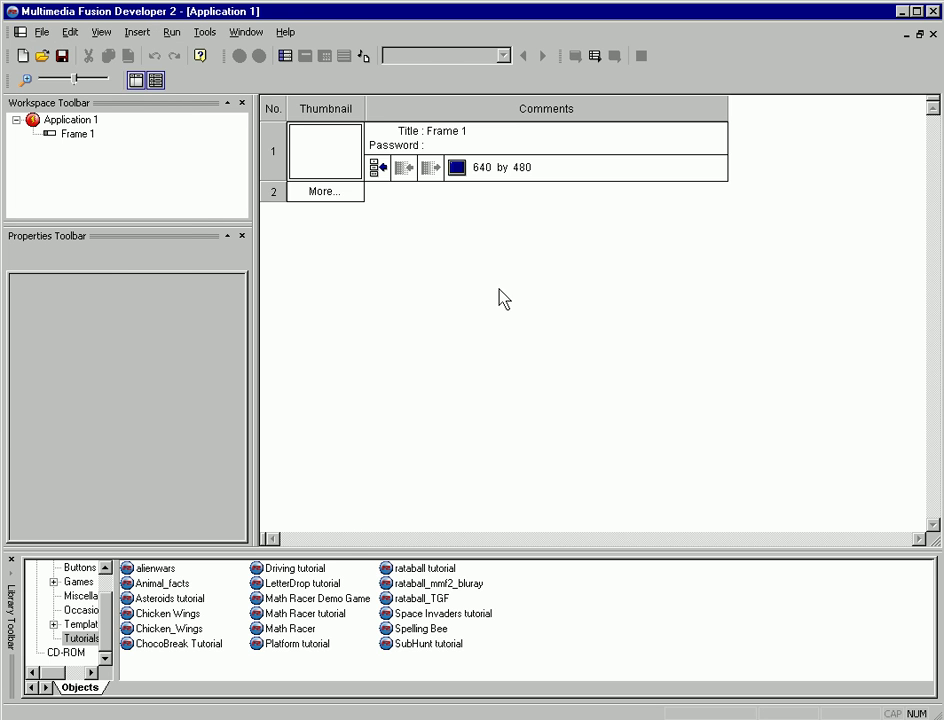
pyautogui.doubleClick(310, 160)
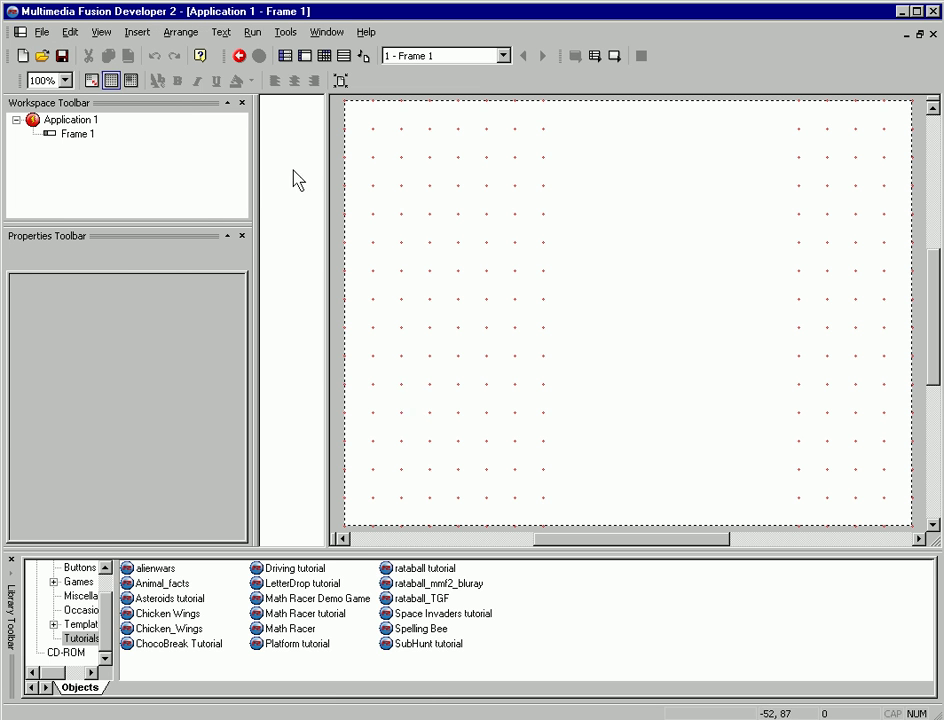
# Step: Add the background from the Asteroids tutorial library to the frame and position it at X 0, Y 0
pyautogui.doubleClick(166, 601)
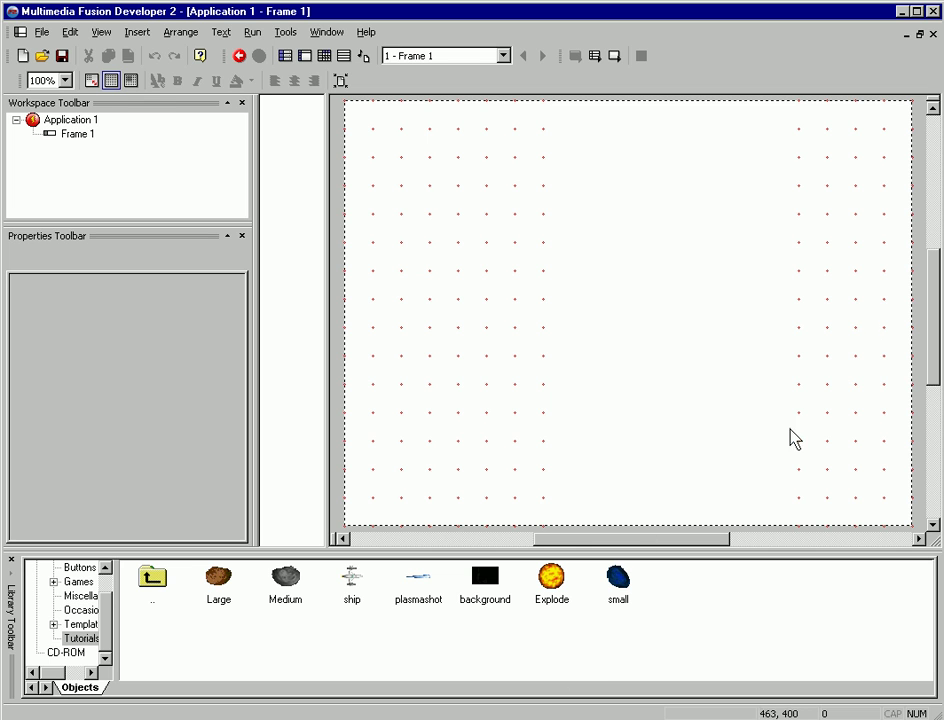
pyautogui.moveTo(497, 592); pyautogui.dragTo(355, 115)
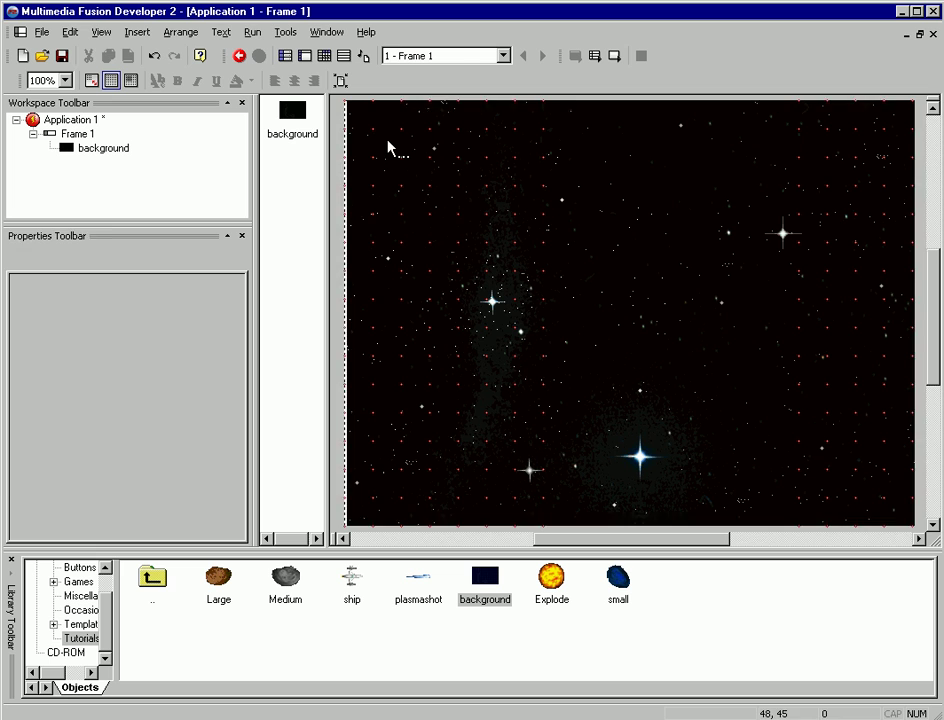
pyautogui.click(79, 259)
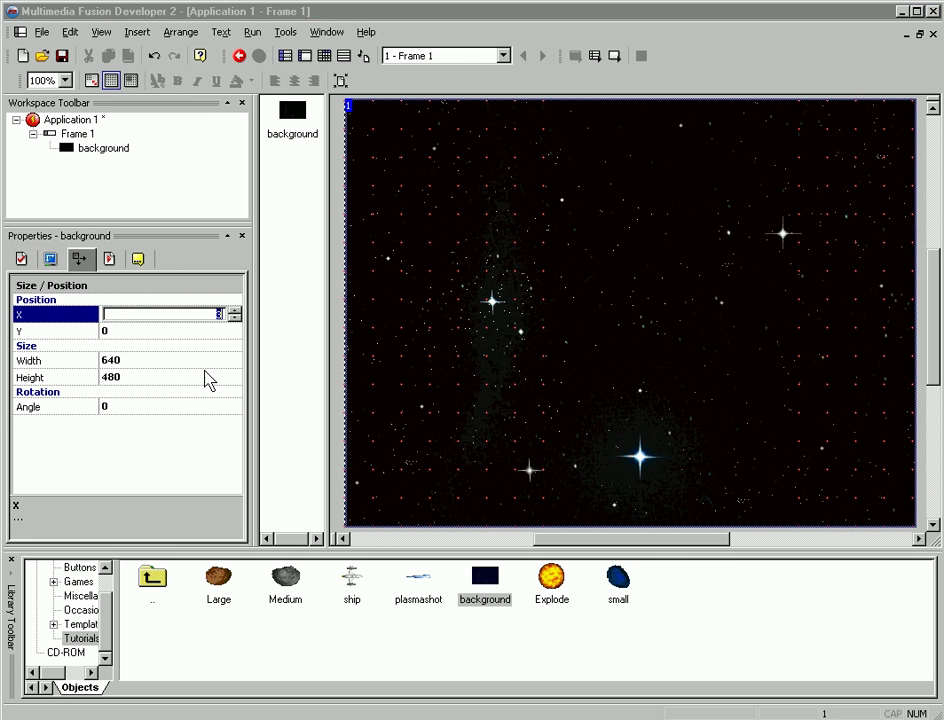
pyautogui.rightClick(546, 355)
pyautogui.click(572, 378)
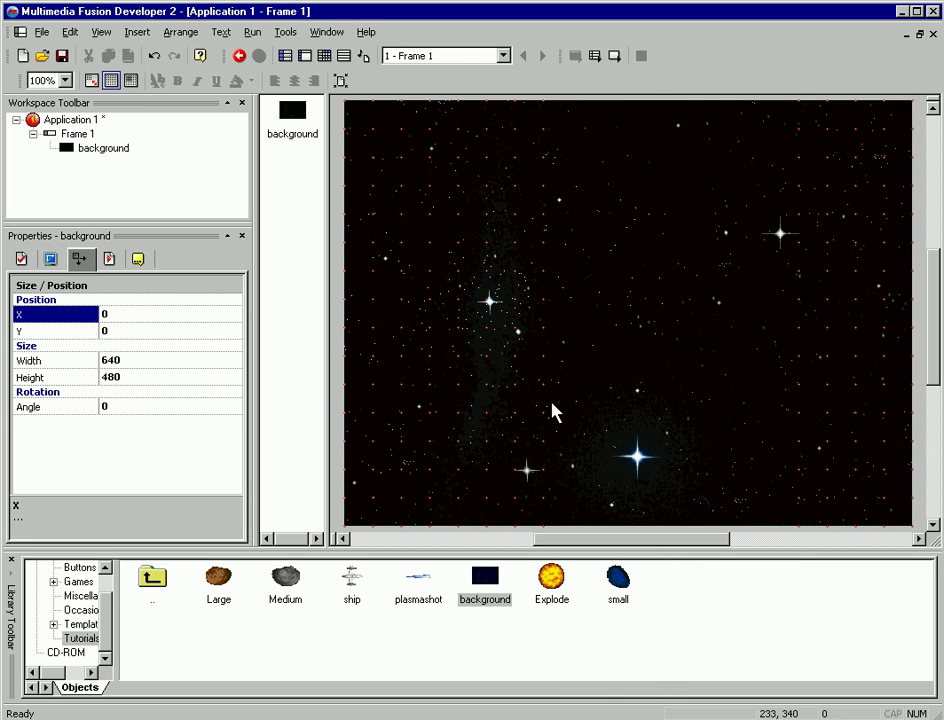
# Step: Place the ship near the frame's centre and the Explode and plasmashot objects outside the play area, below the frame
pyautogui.moveTo(360, 590); pyautogui.dragTo(640, 330)
pyautogui.moveTo(930, 330); pyautogui.dragTo(938, 386)
pyautogui.moveTo(551, 577); pyautogui.dragTo(712, 390)
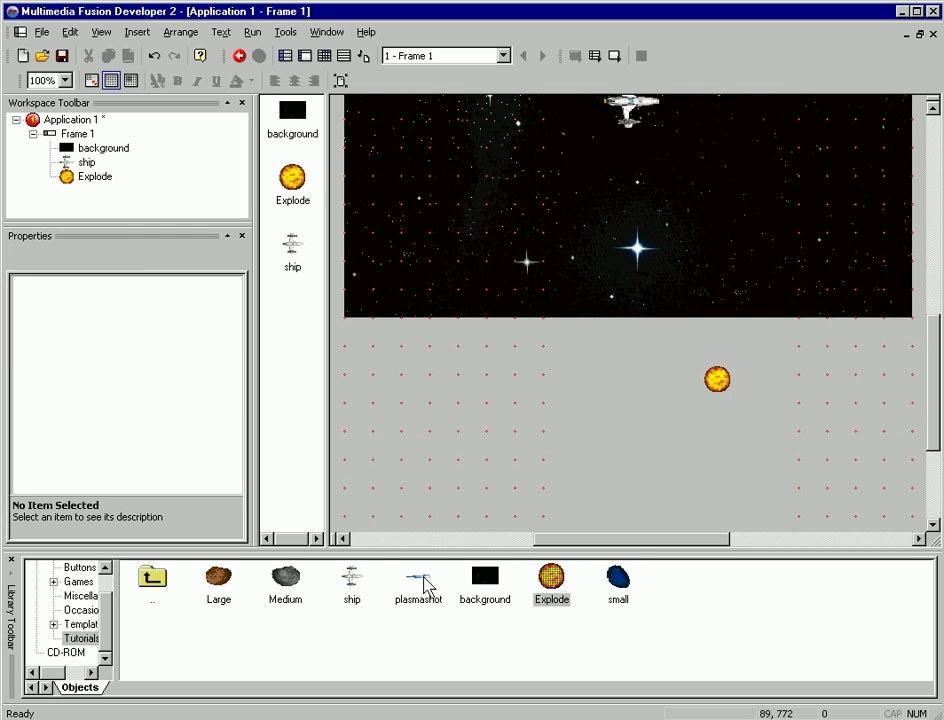
pyautogui.moveTo(425, 587); pyautogui.dragTo(663, 393)
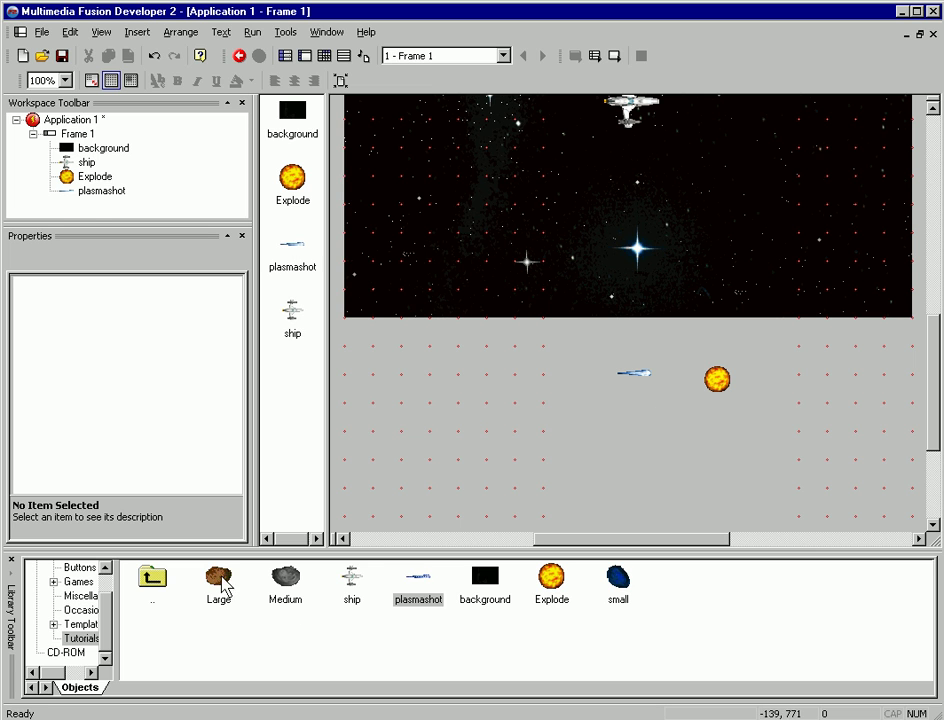
# Step: Place the Large and Medium asteroids below the frame beside the plasmashot, and close the library
pyautogui.moveTo(220, 582); pyautogui.dragTo(555, 400)
pyautogui.moveTo(298, 612); pyautogui.dragTo(478, 410)
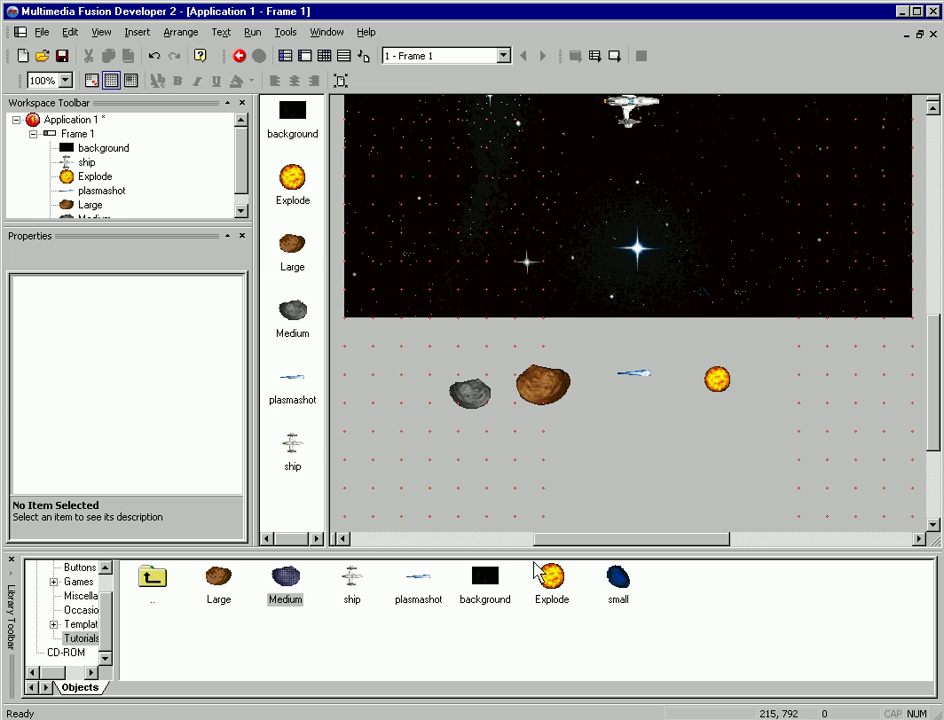
pyautogui.click(12, 562)
pyautogui.scroll(3, 632, 668)
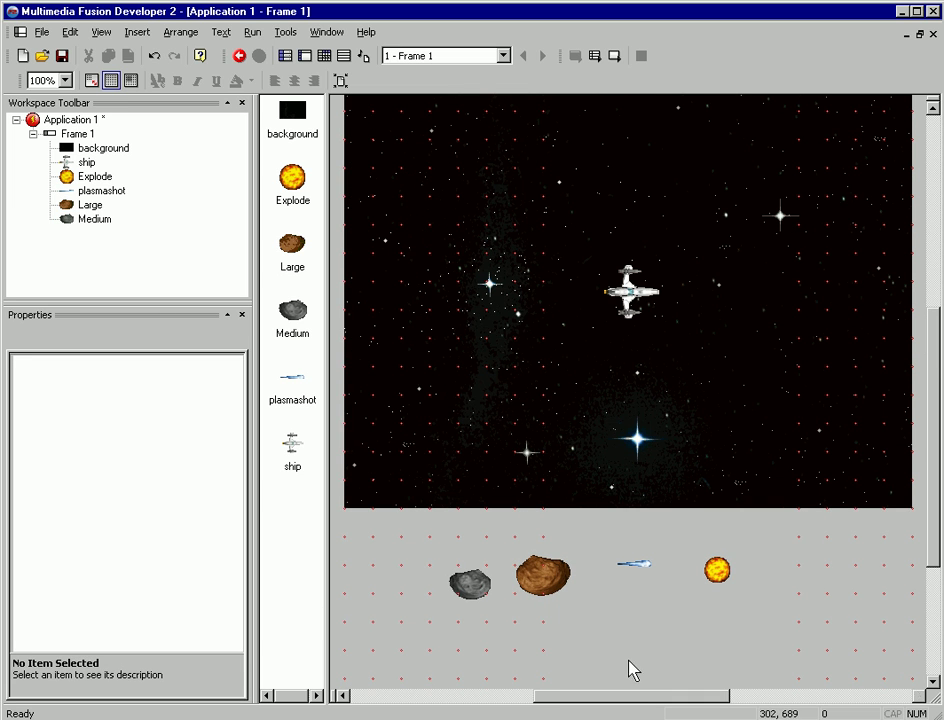
# Step: Assign the Bad qualifier to both the Large and Medium asteroids
pyautogui.click(546, 590)
pyautogui.moveTo(584, 622); pyautogui.dragTo(390, 540)
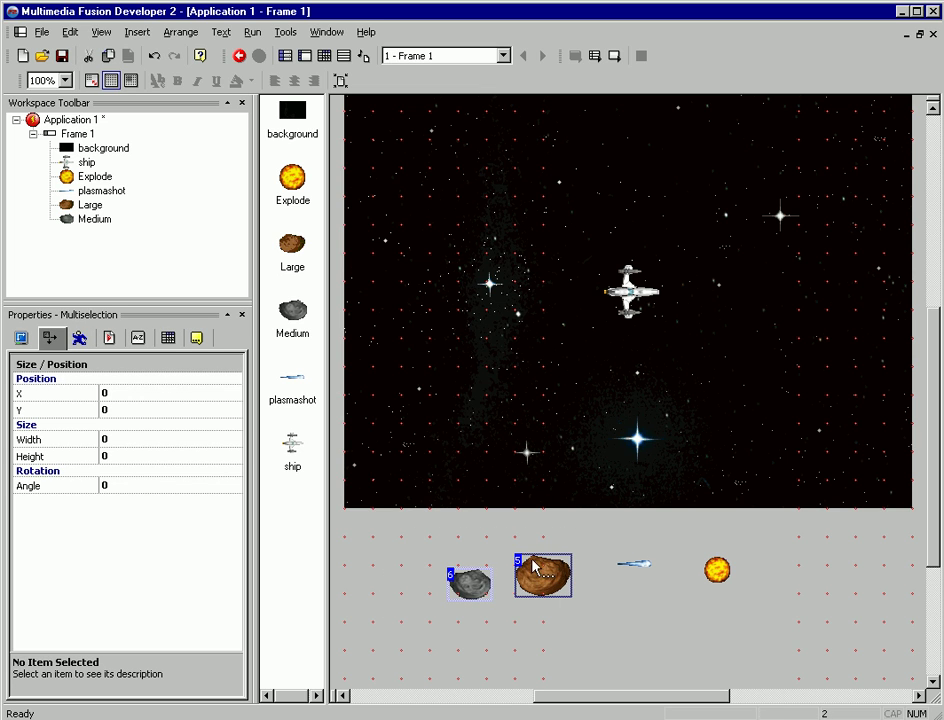
pyautogui.click(168, 338)
pyautogui.click(137, 382)
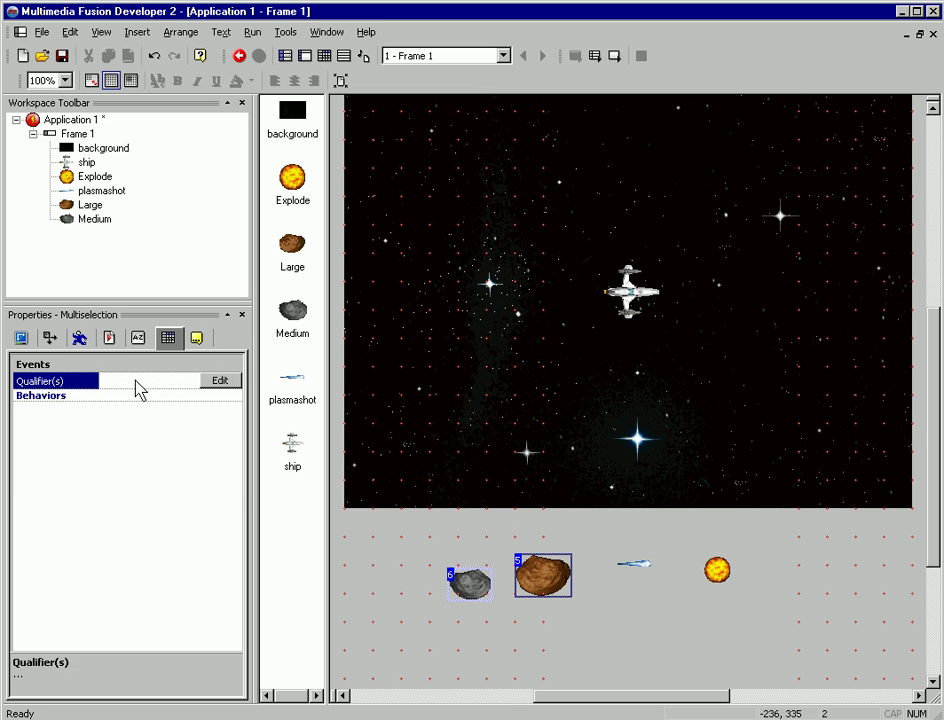
pyautogui.click(218, 381)
pyautogui.click(495, 417)
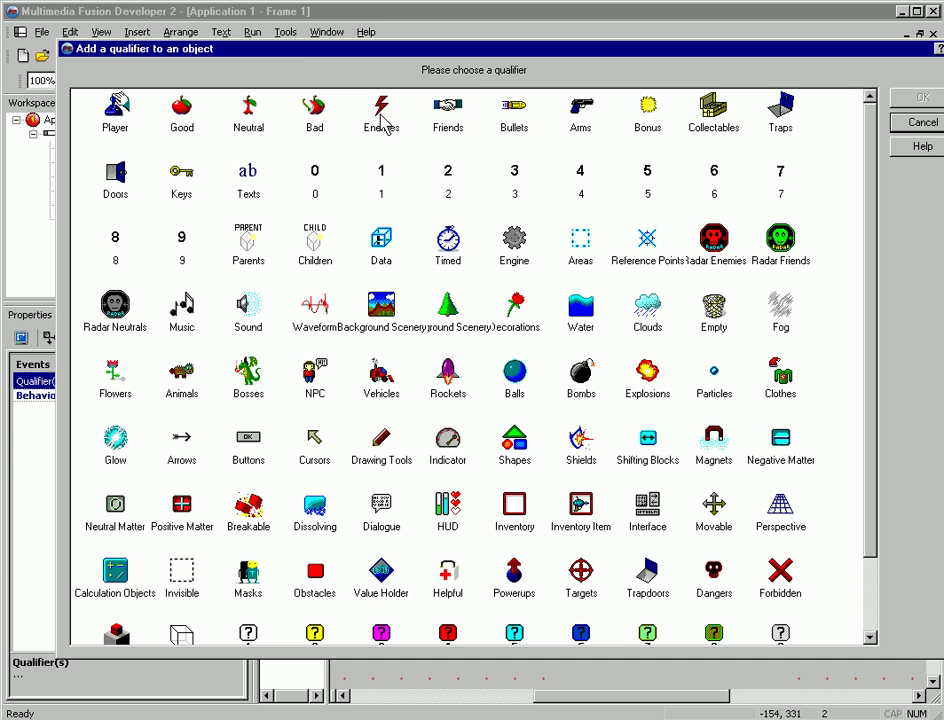
pyautogui.click(316, 110)
pyautogui.click(913, 104)
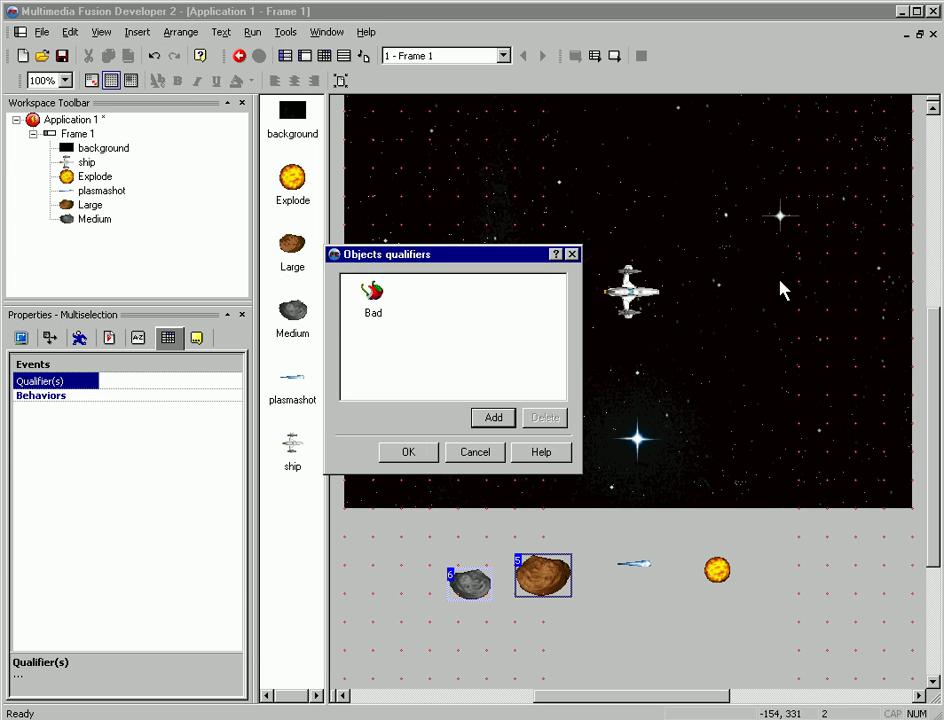
pyautogui.click(408, 451)
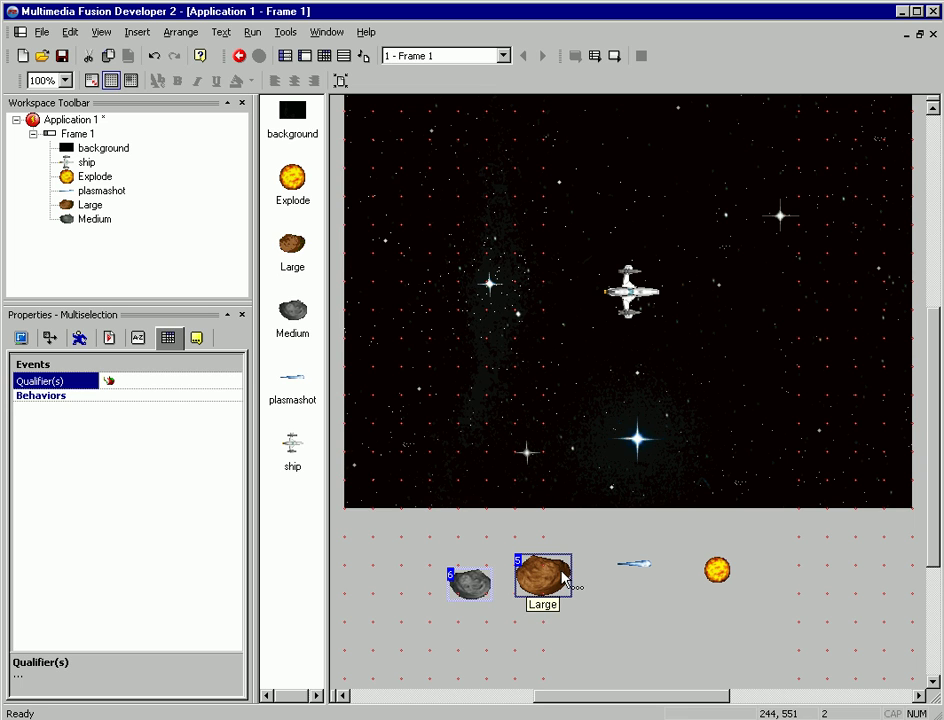
# Step: Give both asteroids the Bouncing Ball movement with a speed of 15
pyautogui.click(79, 338)
pyautogui.click(107, 402)
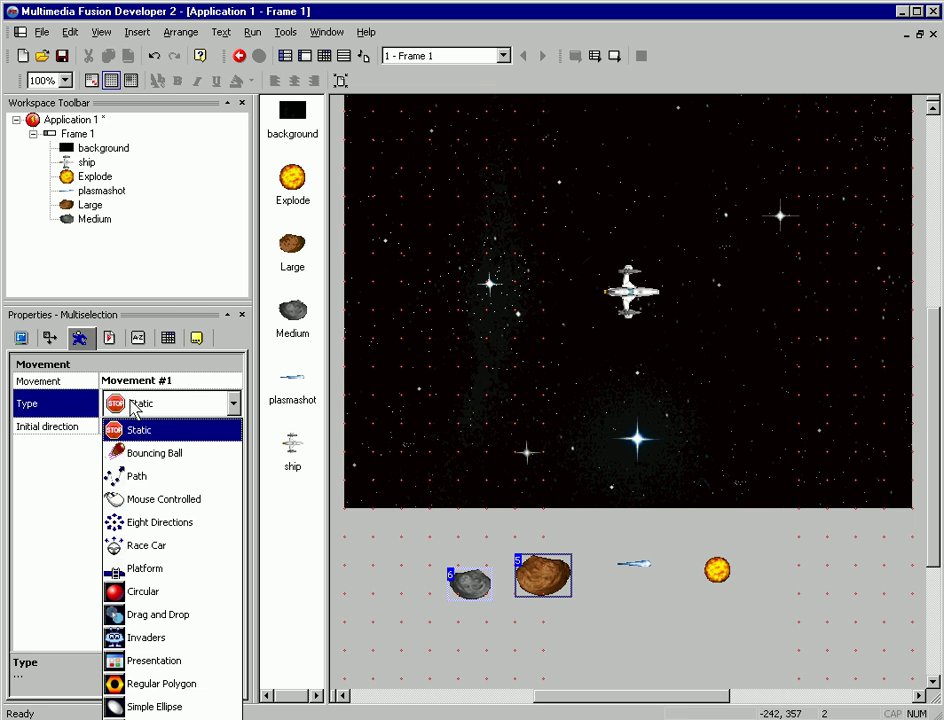
pyautogui.click(155, 455)
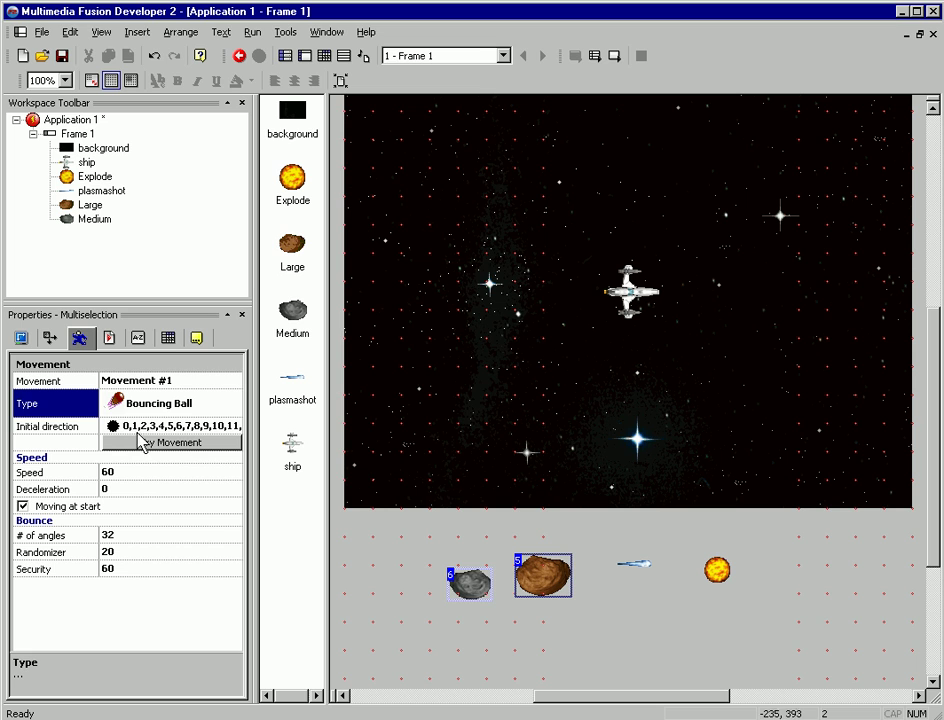
pyautogui.click(113, 473)
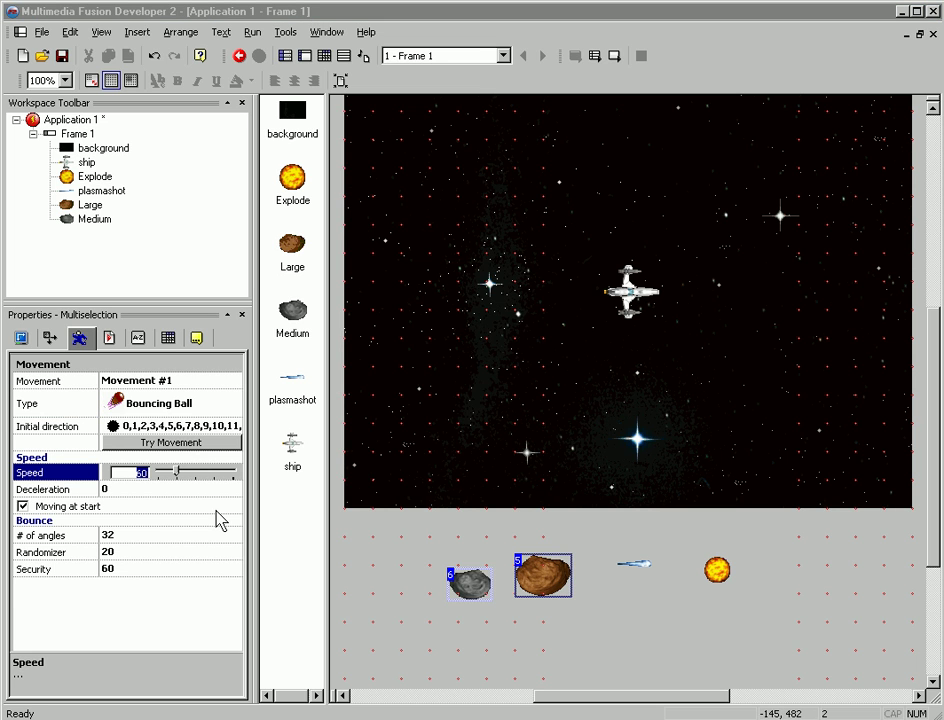
pyautogui.write('1')
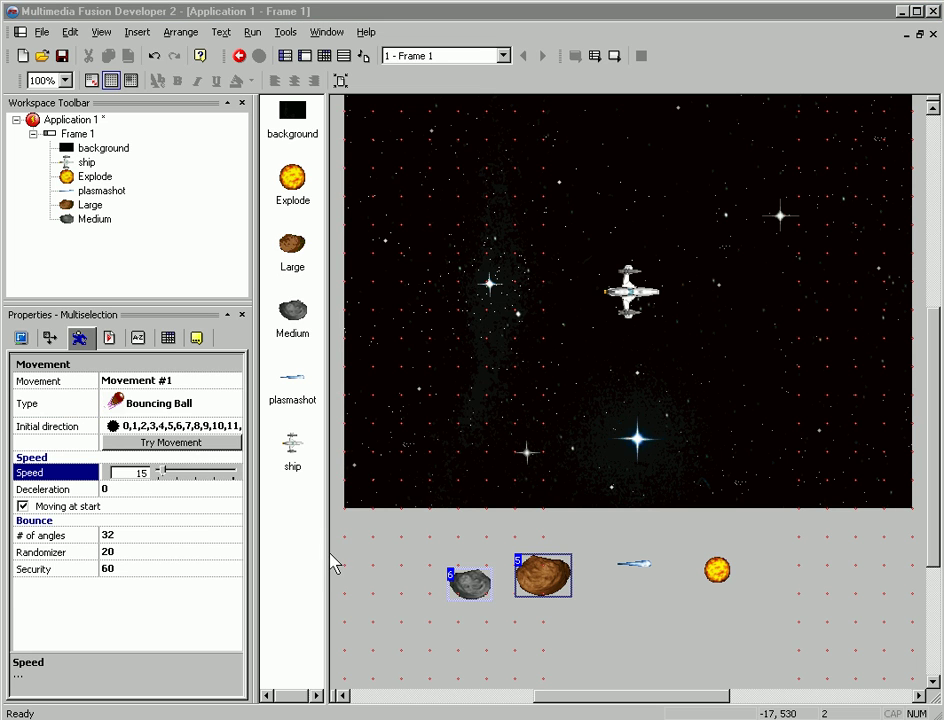
pyautogui.click(368, 559)
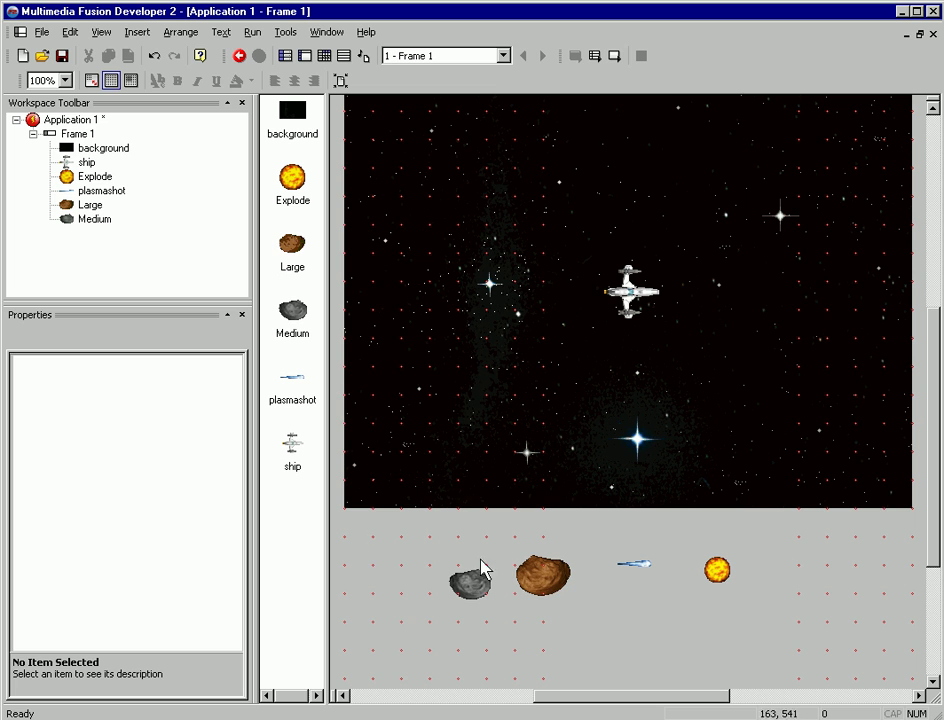
# Step: Set the ink effect of the Explode object to Add
pyautogui.click(717, 571)
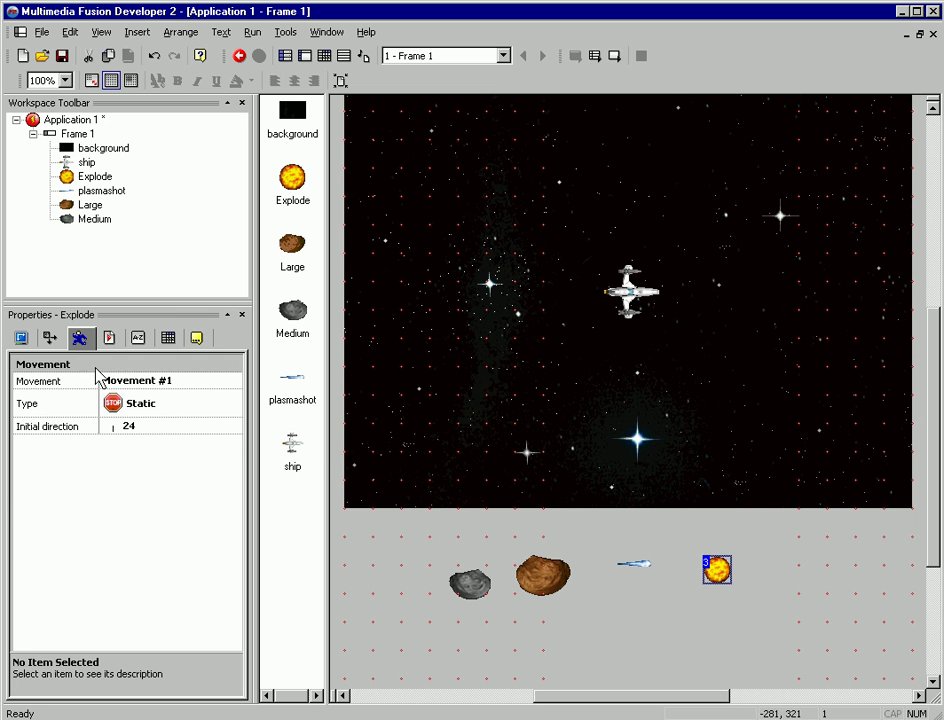
pyautogui.click(21, 338)
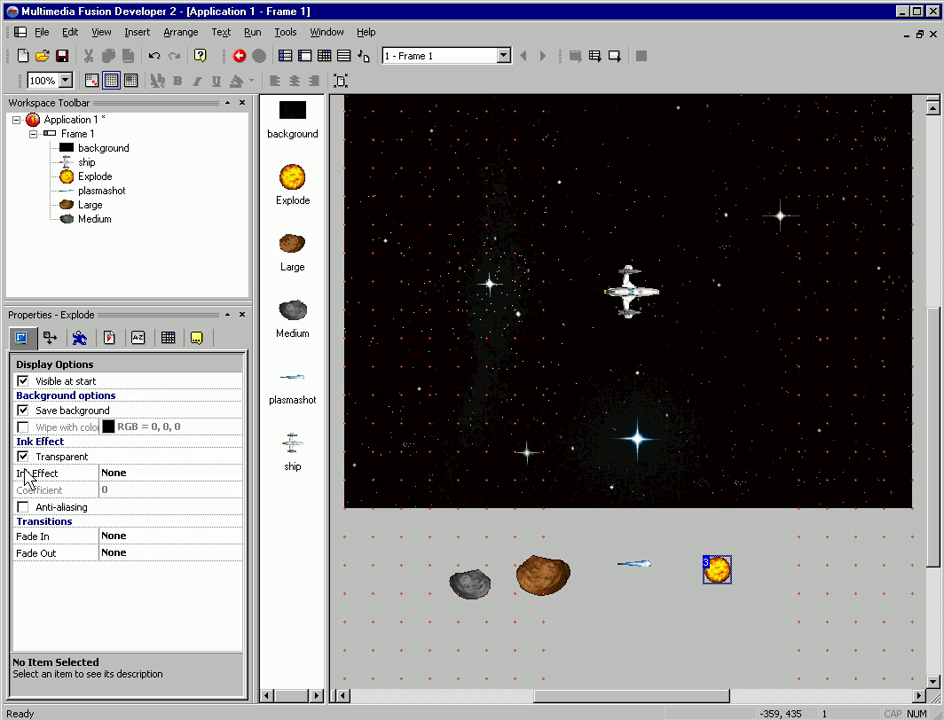
pyautogui.click(117, 482)
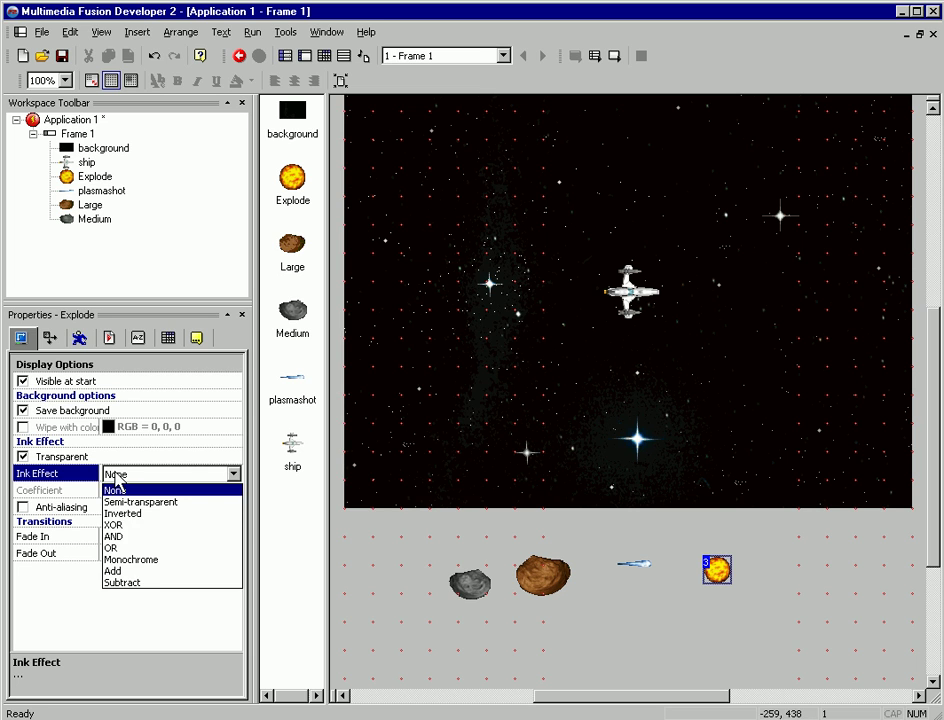
pyautogui.click(135, 573)
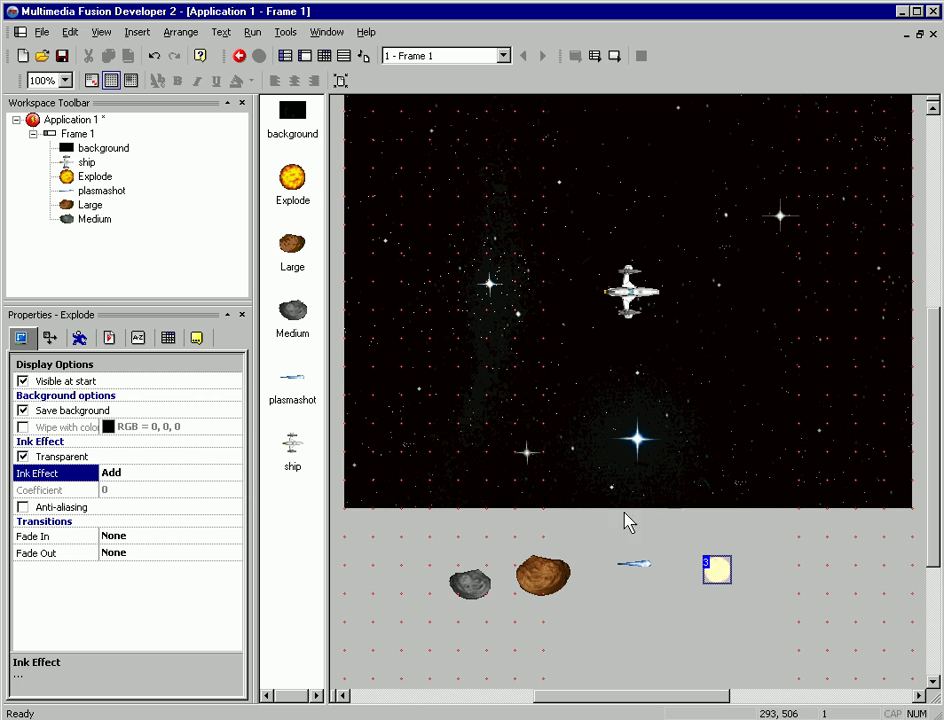
# Step: Set the ship's movement type to Space Ship
pyautogui.click(630, 299)
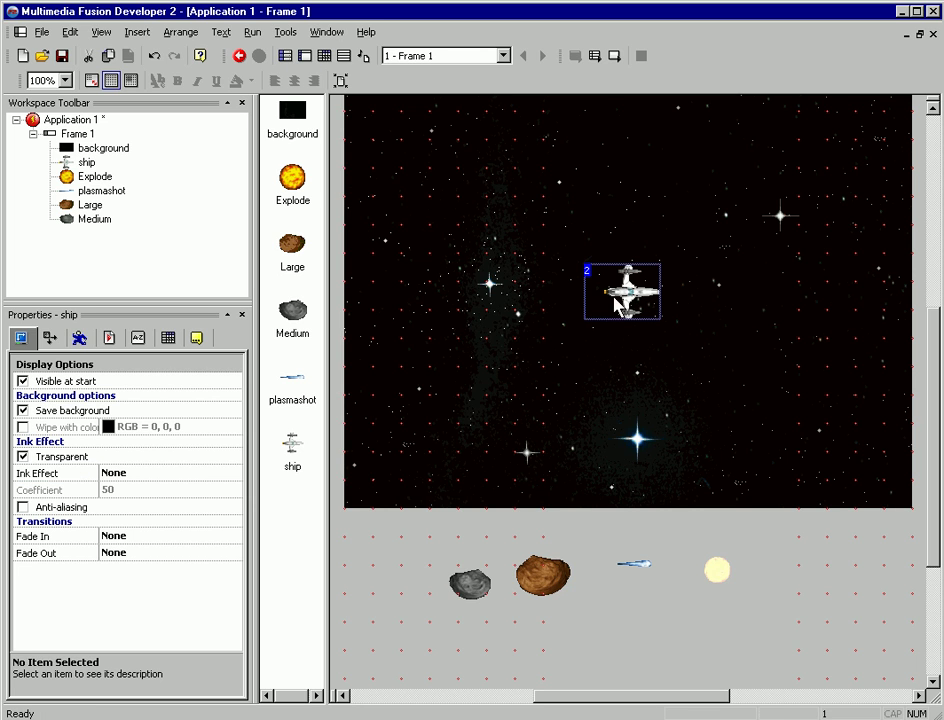
pyautogui.click(79, 337)
pyautogui.click(152, 403)
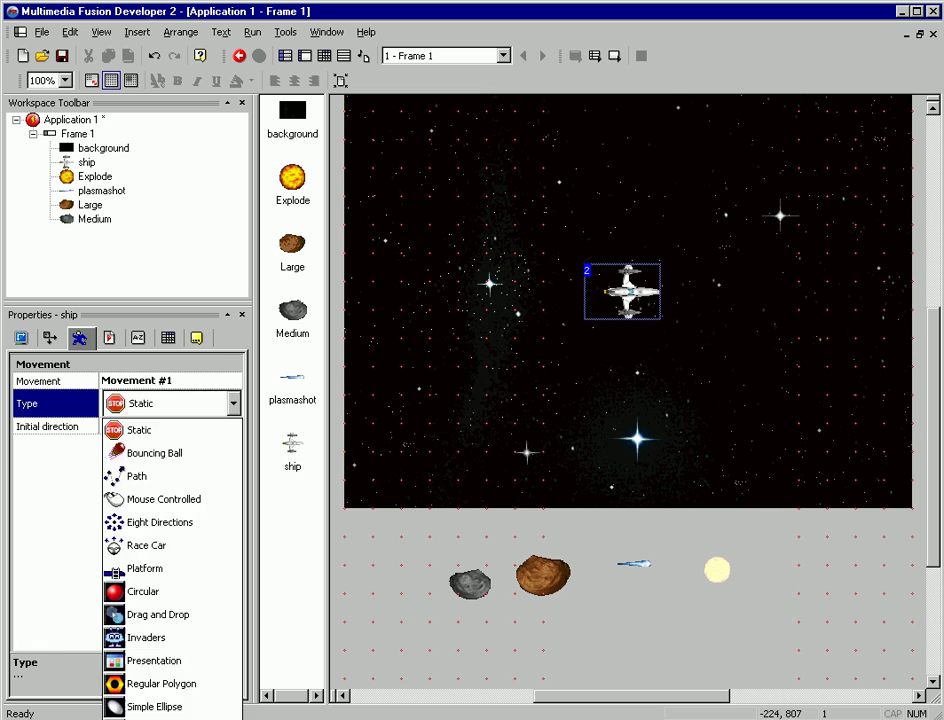
pyautogui.click(150, 719)
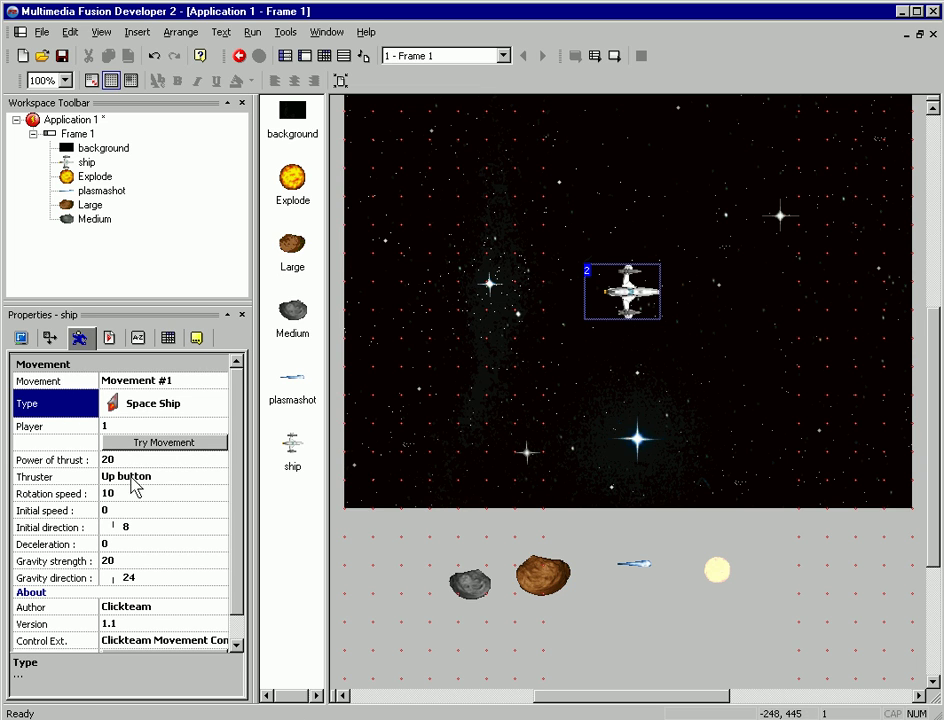
# Step: Set the ship's power of thrust to 50 and its rotation speed to 30
pyautogui.click(110, 461)
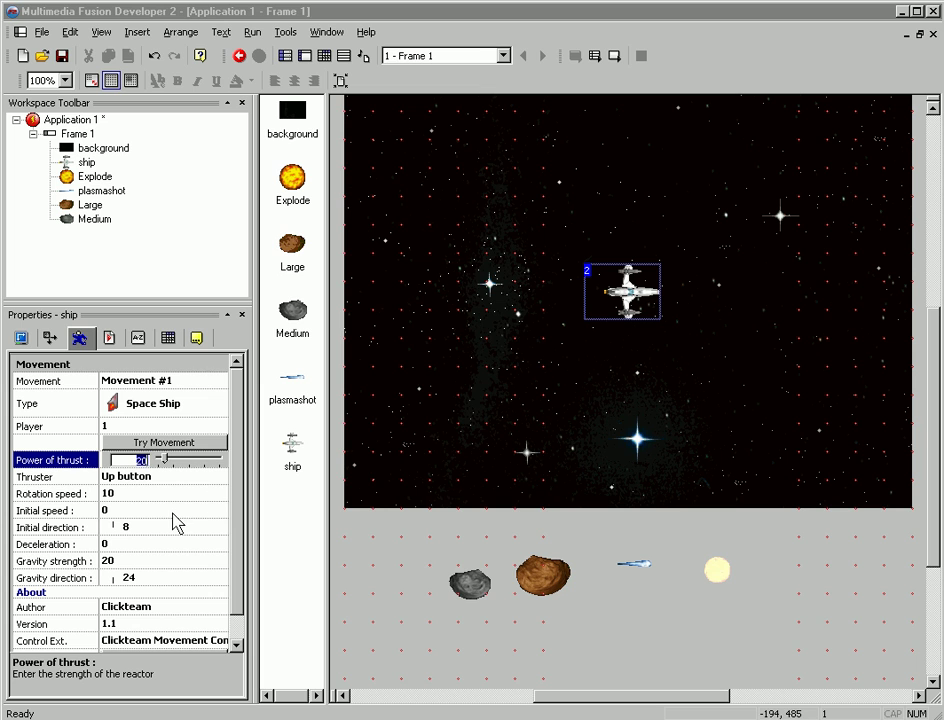
pyautogui.write('50')
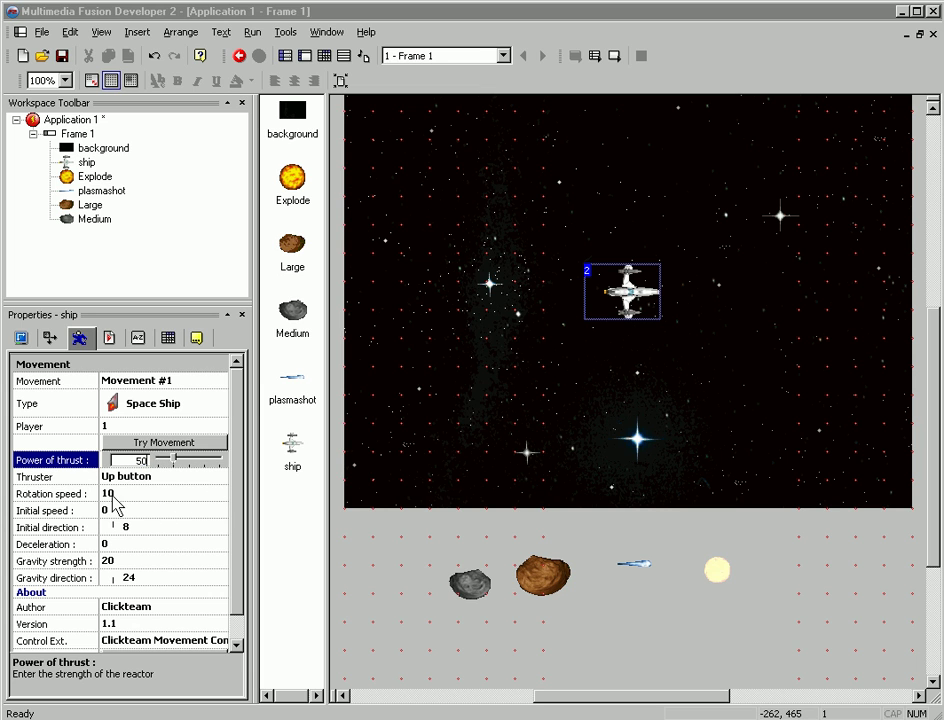
pyautogui.click(113, 494)
pyautogui.write('30')
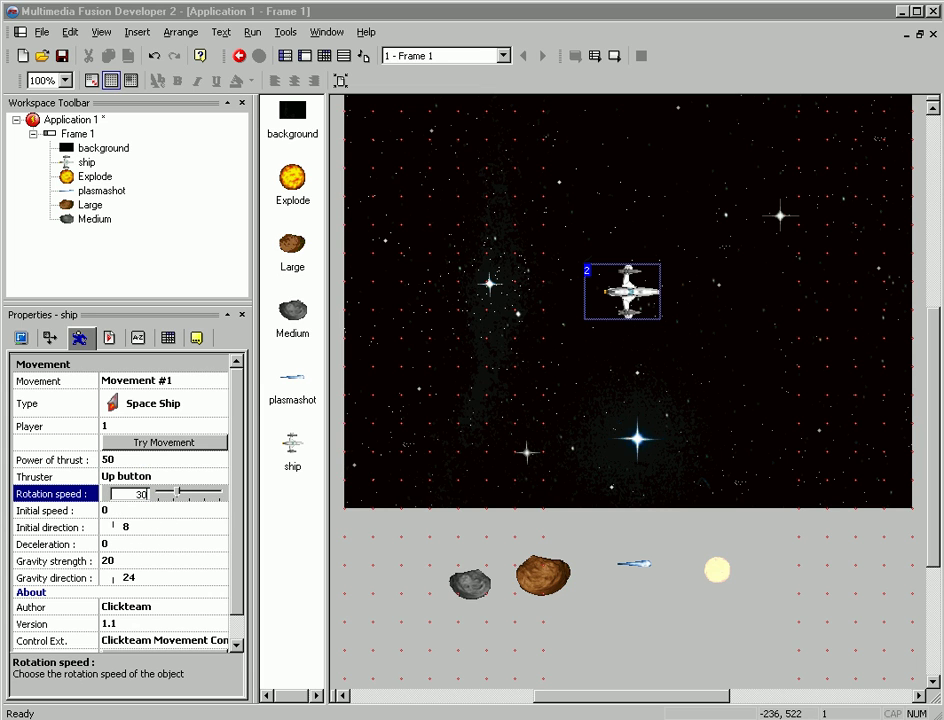
# Step: Set the ship's gravity strength to 0 and clear its gravity direction
pyautogui.click(113, 561)
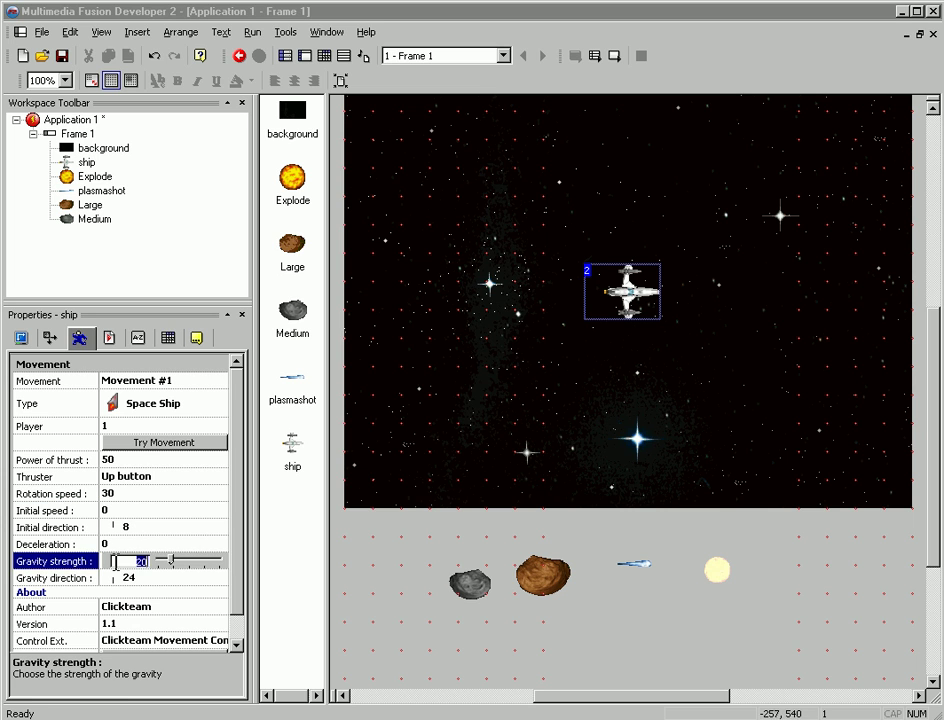
pyautogui.write('0')
pyautogui.click(131, 578)
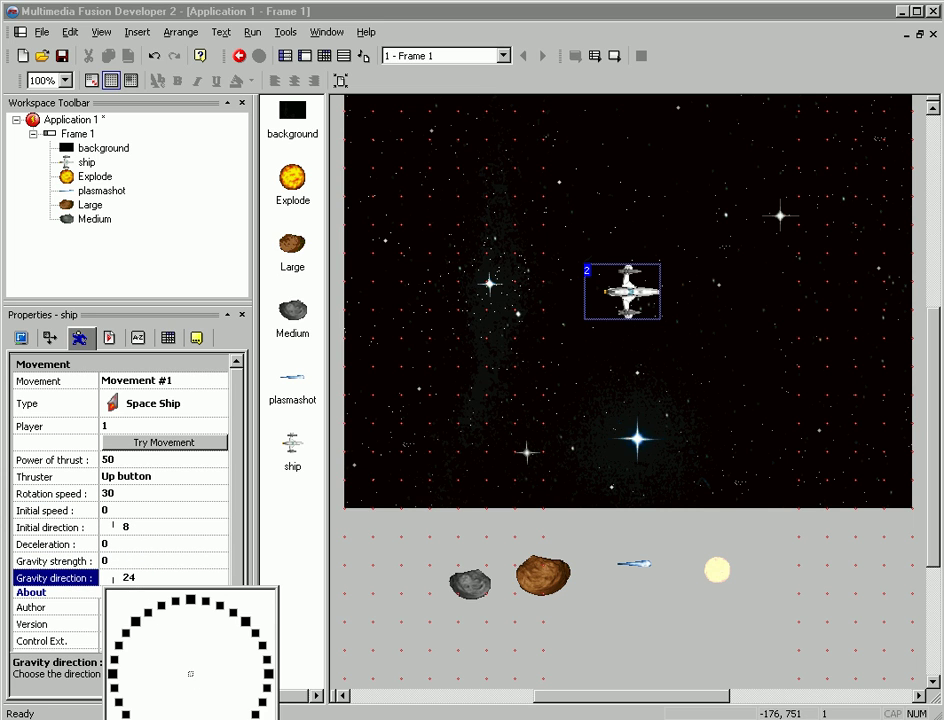
pyautogui.click(188, 546)
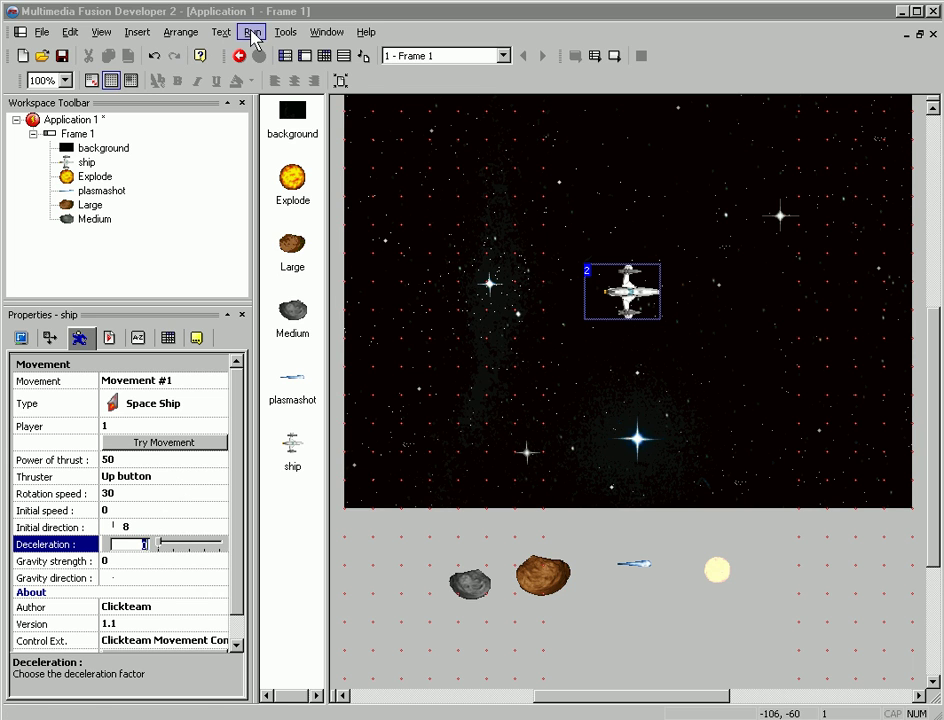
# Step: Run the game and test the ship's thrust and rotation
pyautogui.click(251, 31)
pyautogui.click(257, 71)
pyautogui.press('Up')
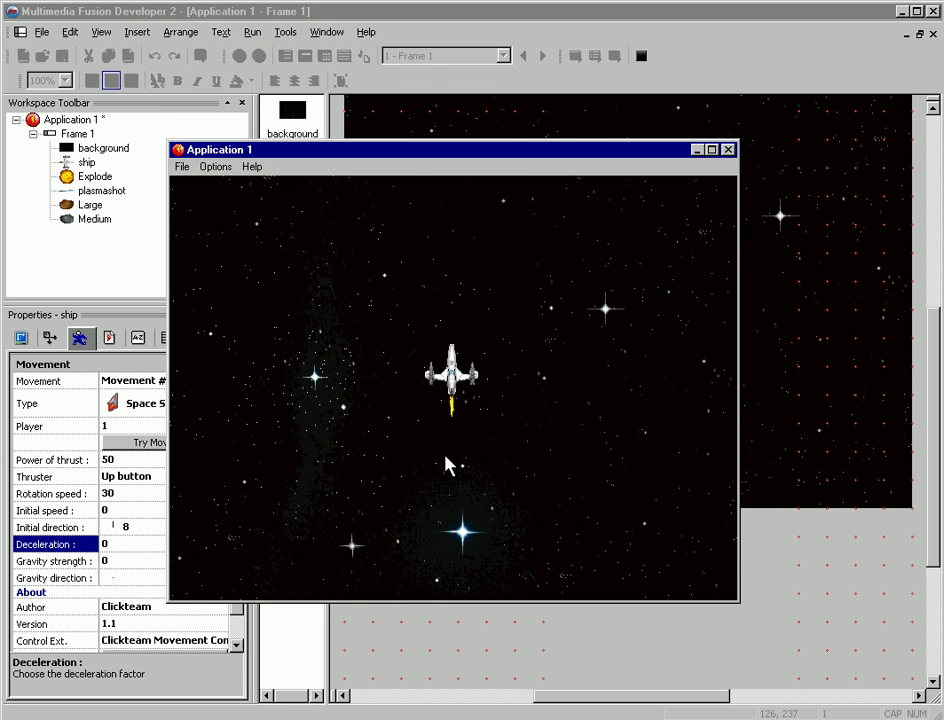
pyautogui.press('Right')
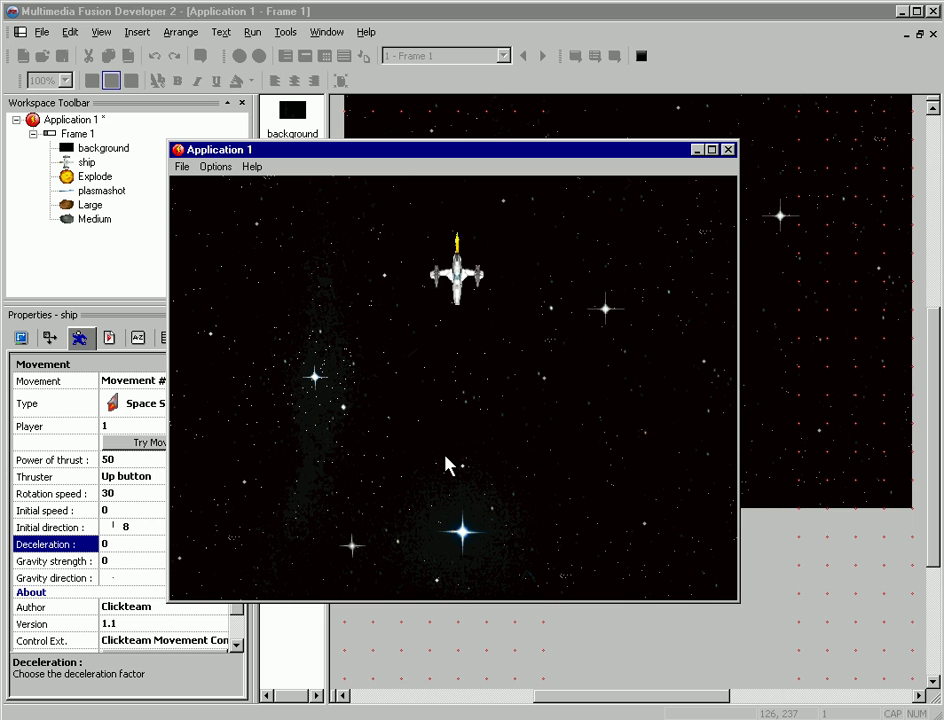
# Step: Fly the ship around with thrust and turns in both directions, and end the test run
pyautogui.press('Up')
pyautogui.press('Right')
pyautogui.press('Up')
pyautogui.press('Right')
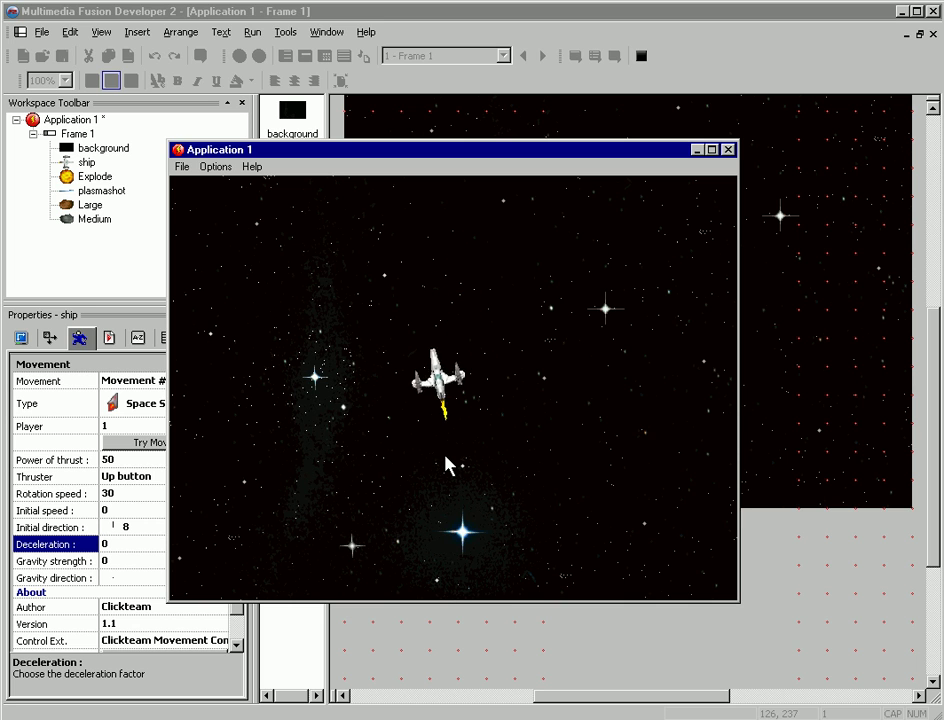
pyautogui.press('Left')
pyautogui.press('Up')
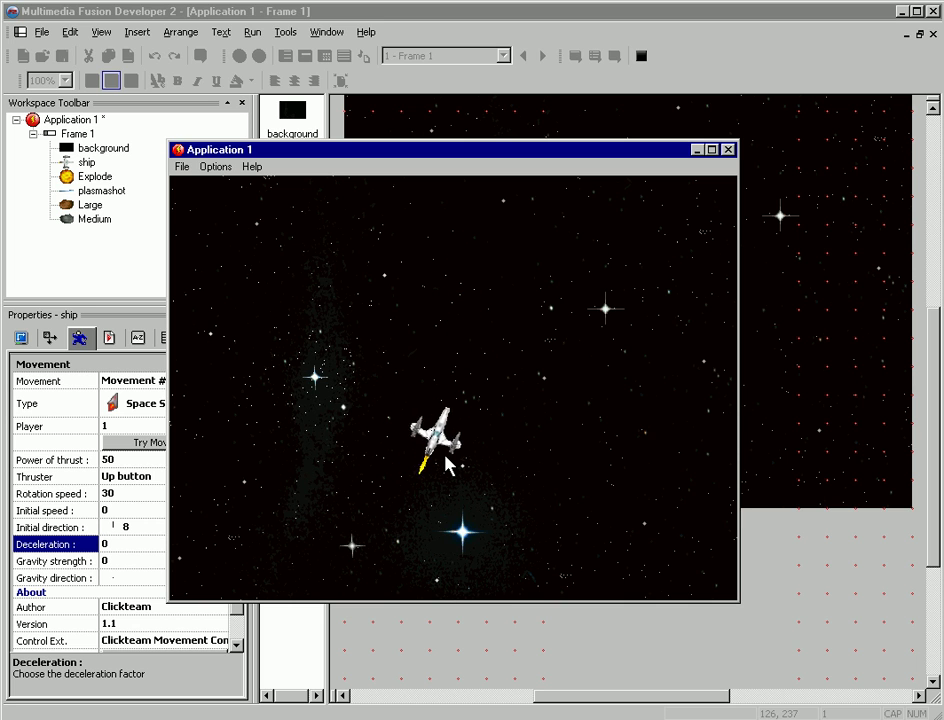
pyautogui.press('Up')
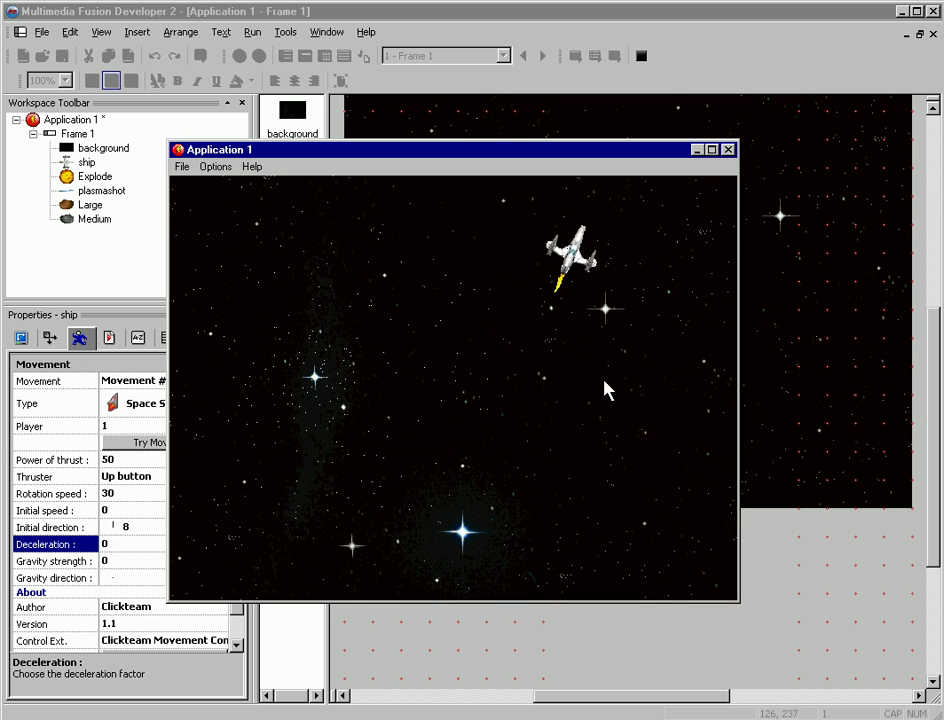
pyautogui.click(730, 150)
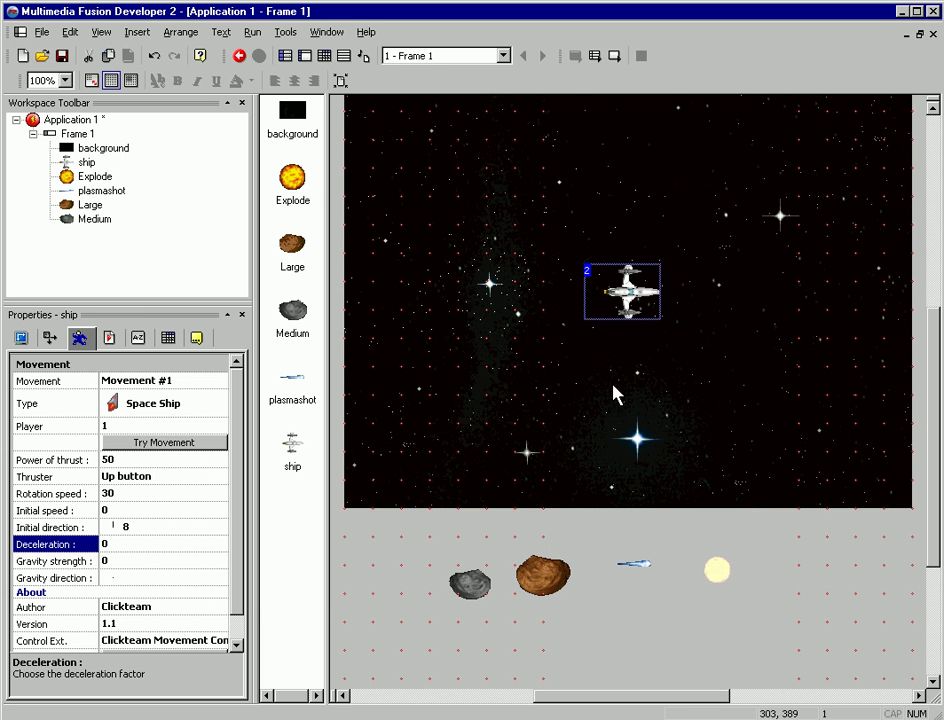
# Step: In the event editor, add a condition testing when Group.Bad leaves the play area on any of the four sides
pyautogui.click(324, 56)
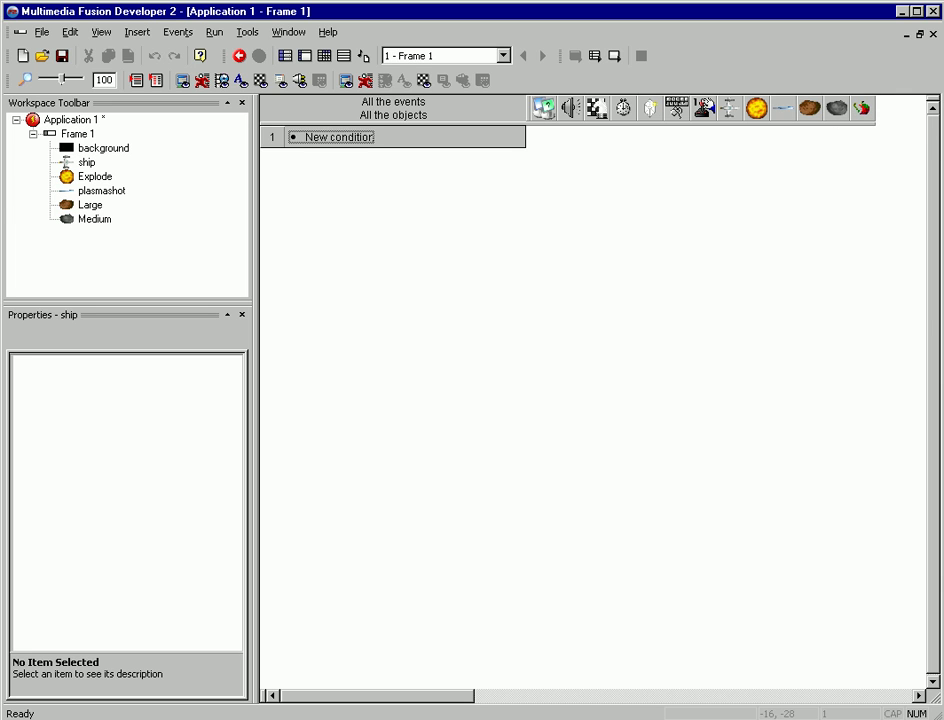
pyautogui.doubleClick(337, 140)
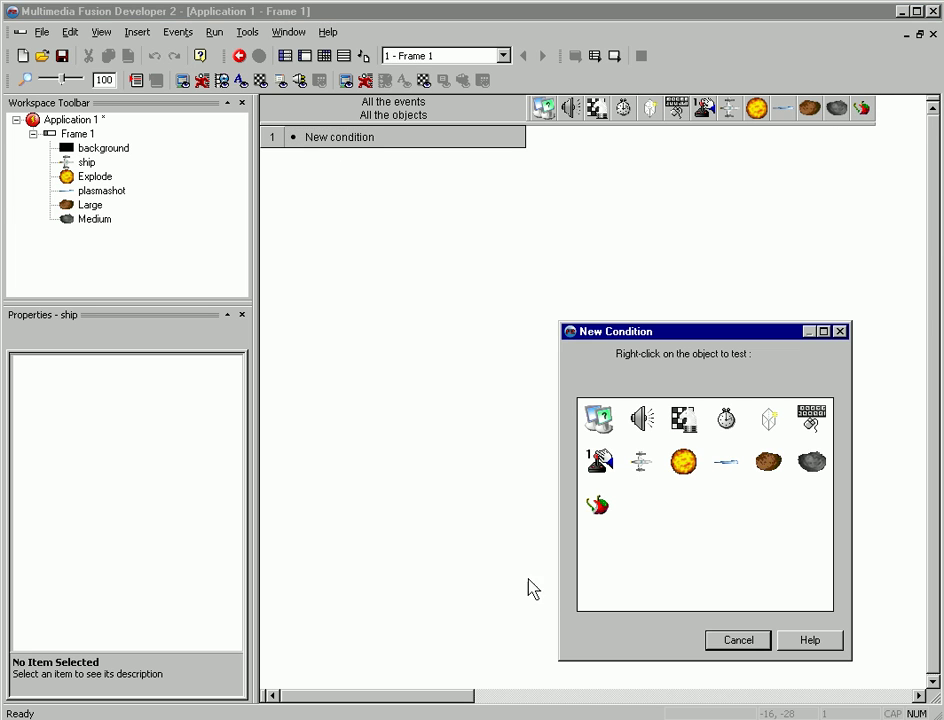
pyautogui.rightClick(598, 510)
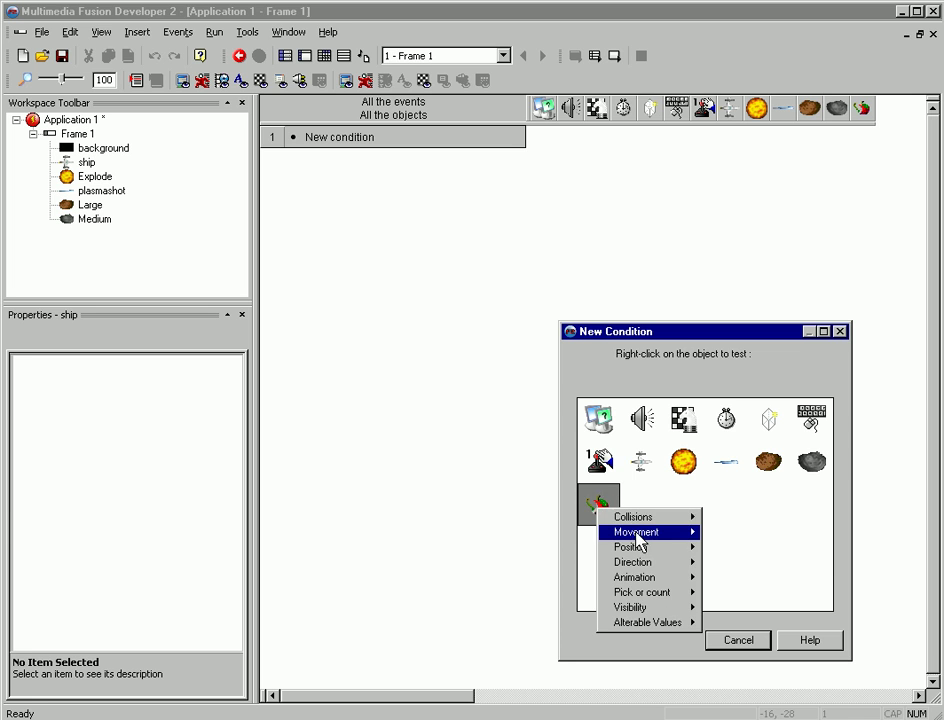
pyautogui.moveTo(655, 548)
pyautogui.click(747, 548)
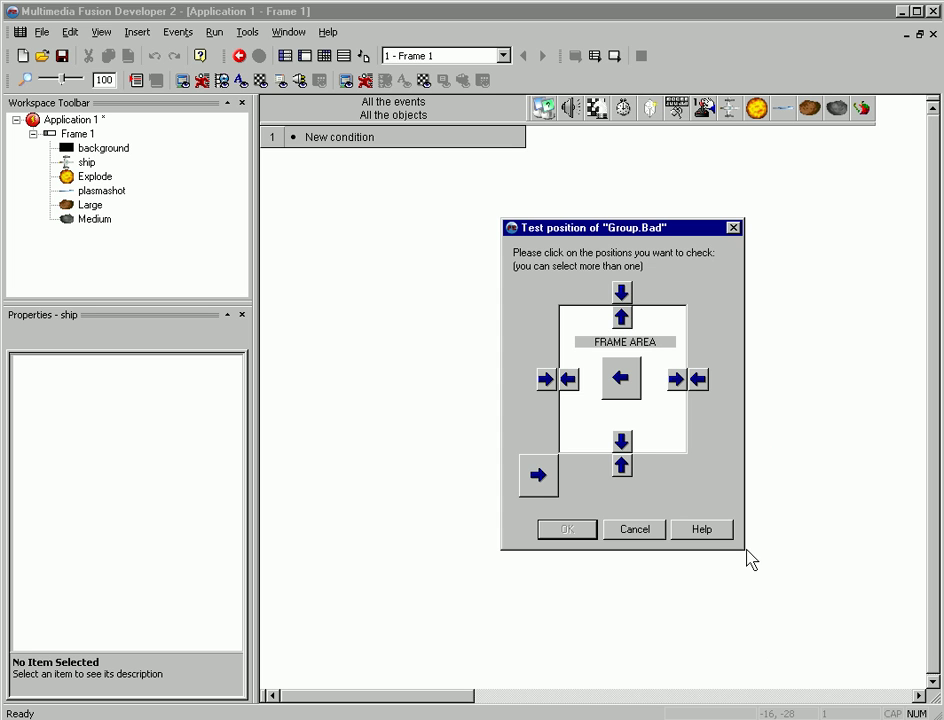
pyautogui.click(570, 380)
pyautogui.click(622, 320)
pyautogui.click(678, 380)
pyautogui.click(623, 442)
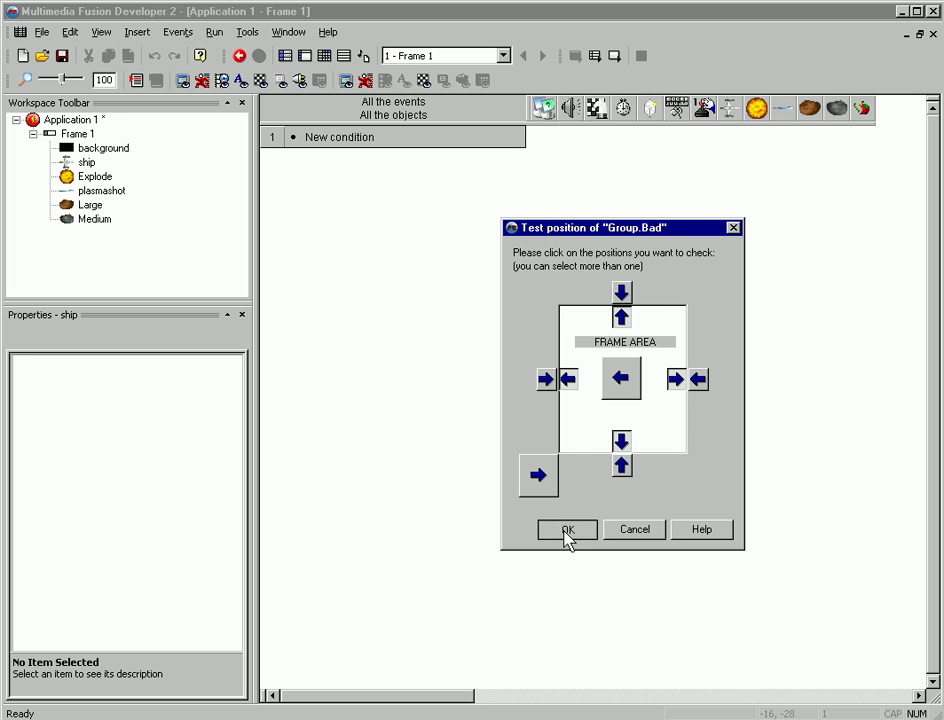
pyautogui.click(566, 530)
# Step: Make Group.Bad wrap around the play area in the event for it leaving the play area
pyautogui.rightClick(861, 142)
pyautogui.moveTo(895, 148)
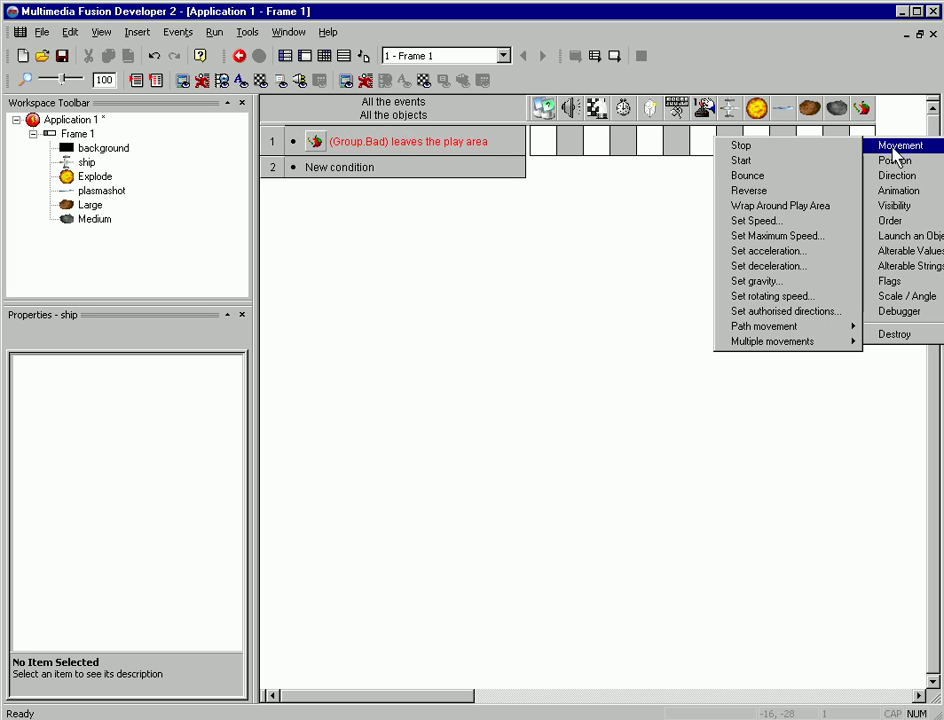
pyautogui.click(752, 206)
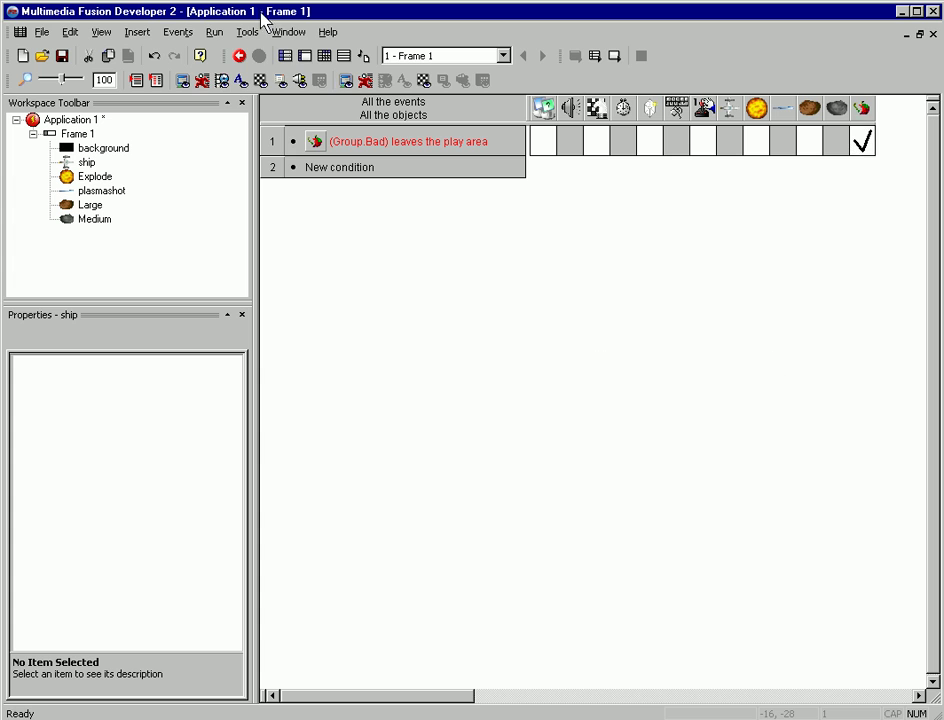
# Step: Run the game to check how the asteroids behave at the frame edges, and end the run
pyautogui.click(214, 32)
pyautogui.click(225, 90)
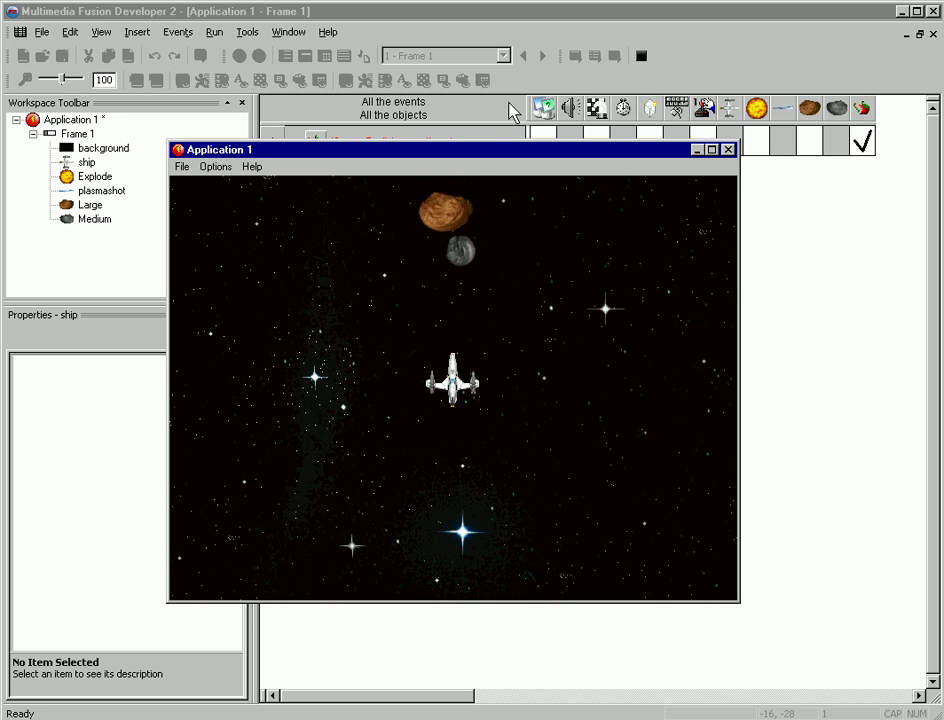
pyautogui.click(728, 149)
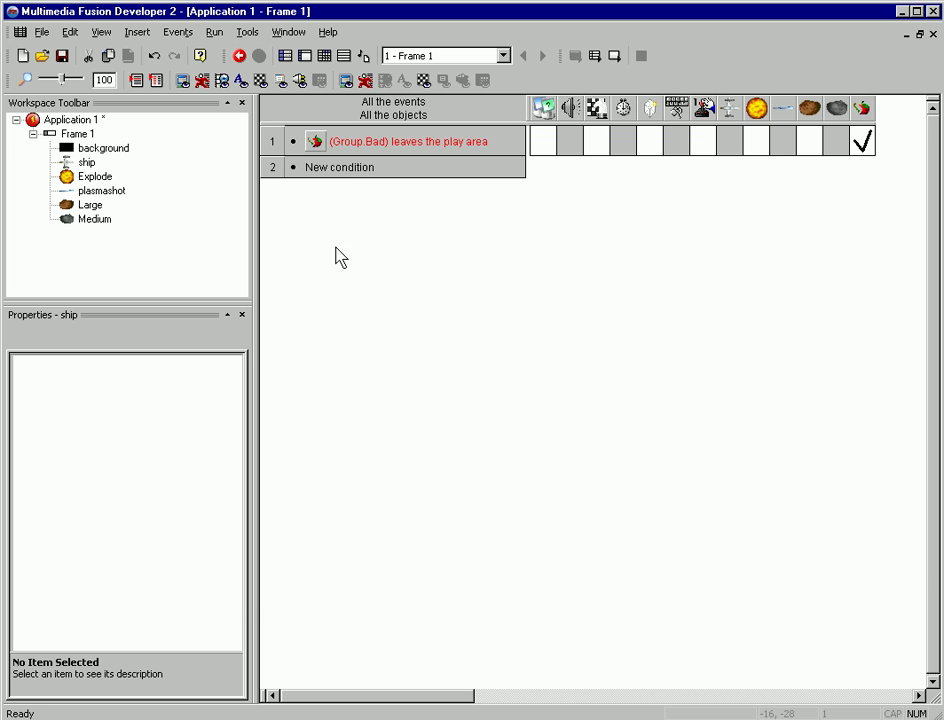
# Step: Add a condition testing when the ship leaves the play area on any side
pyautogui.click(340, 172)
pyautogui.rightClick(643, 465)
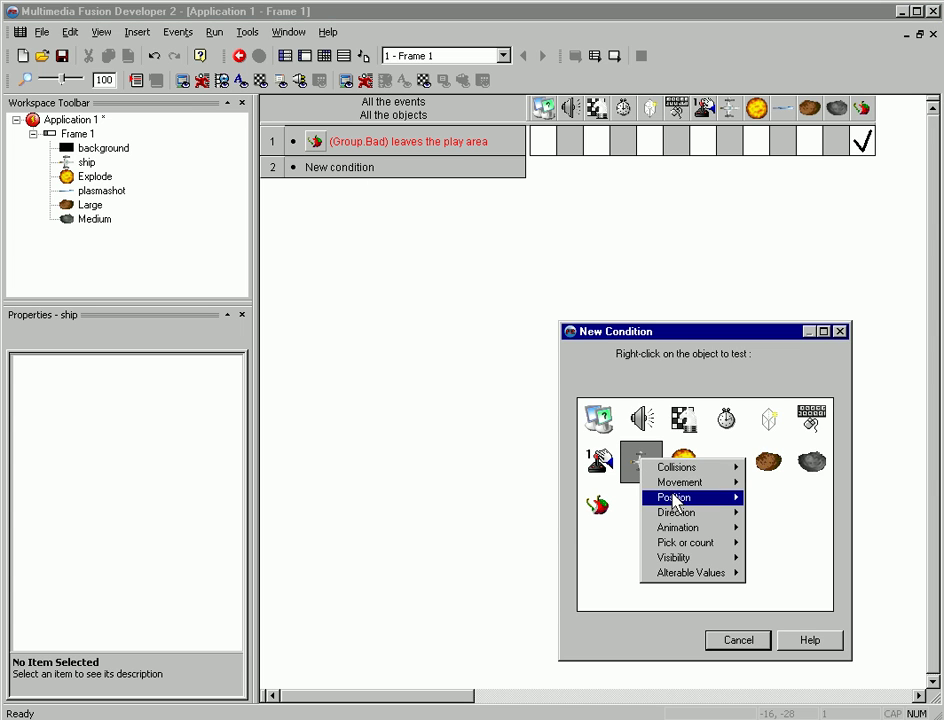
pyautogui.moveTo(700, 499)
pyautogui.click(775, 497)
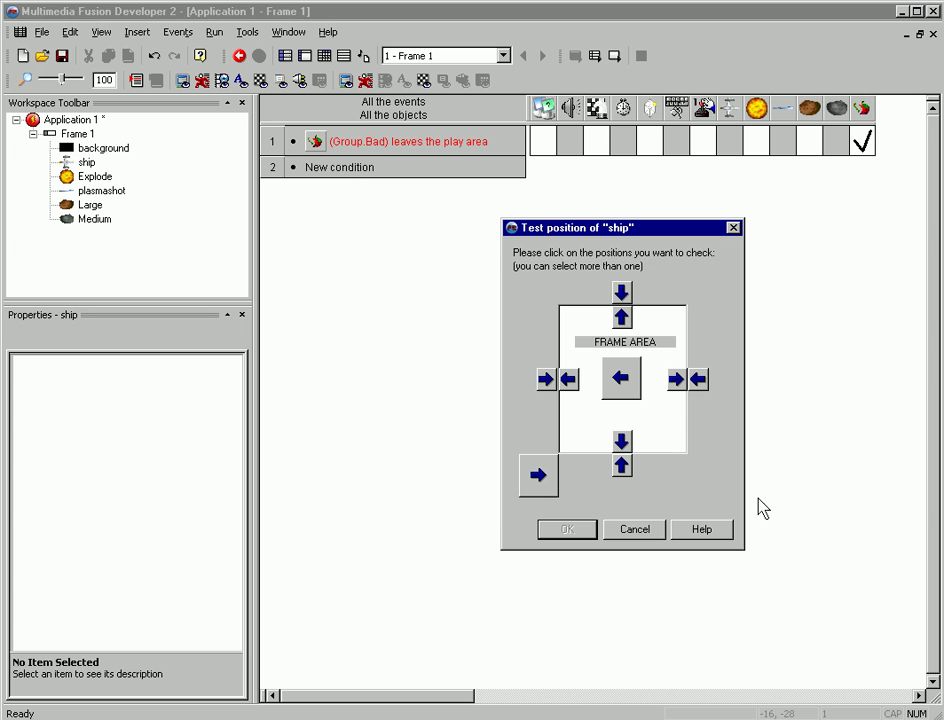
pyautogui.click(676, 382)
pyautogui.click(567, 529)
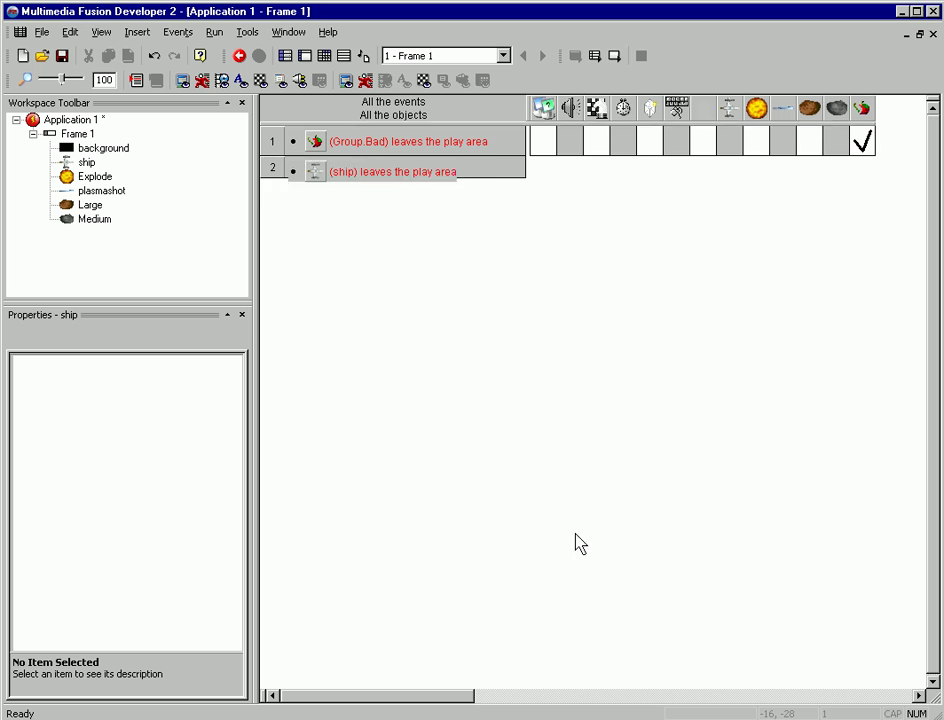
# Step: Make the ship wrap around the play area in the event for the ship leaving it
pyautogui.rightClick(731, 174)
pyautogui.moveTo(748, 186)
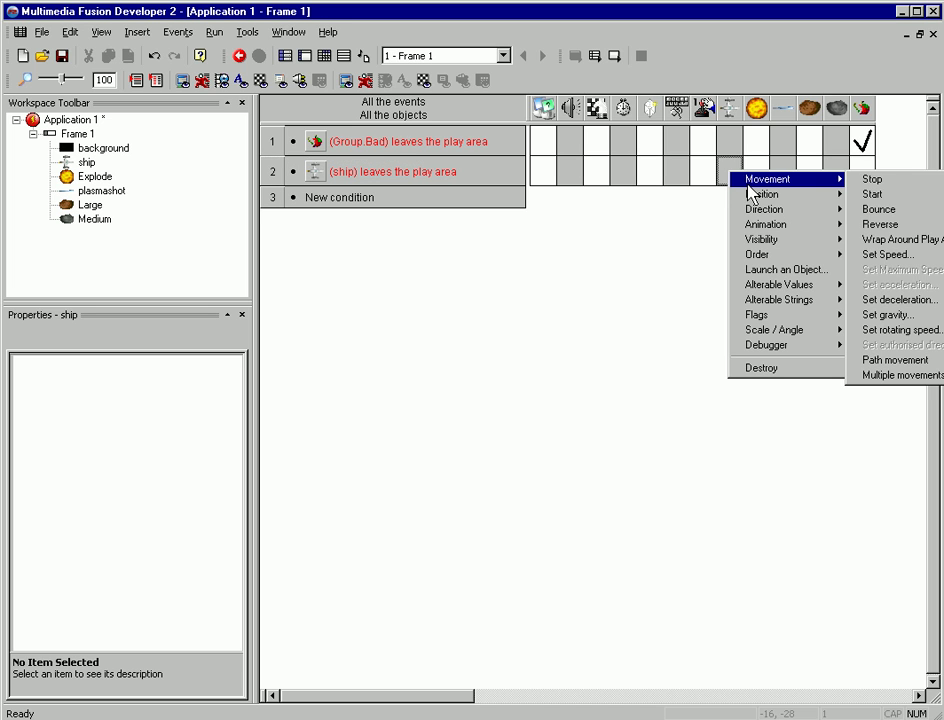
pyautogui.click(826, 240)
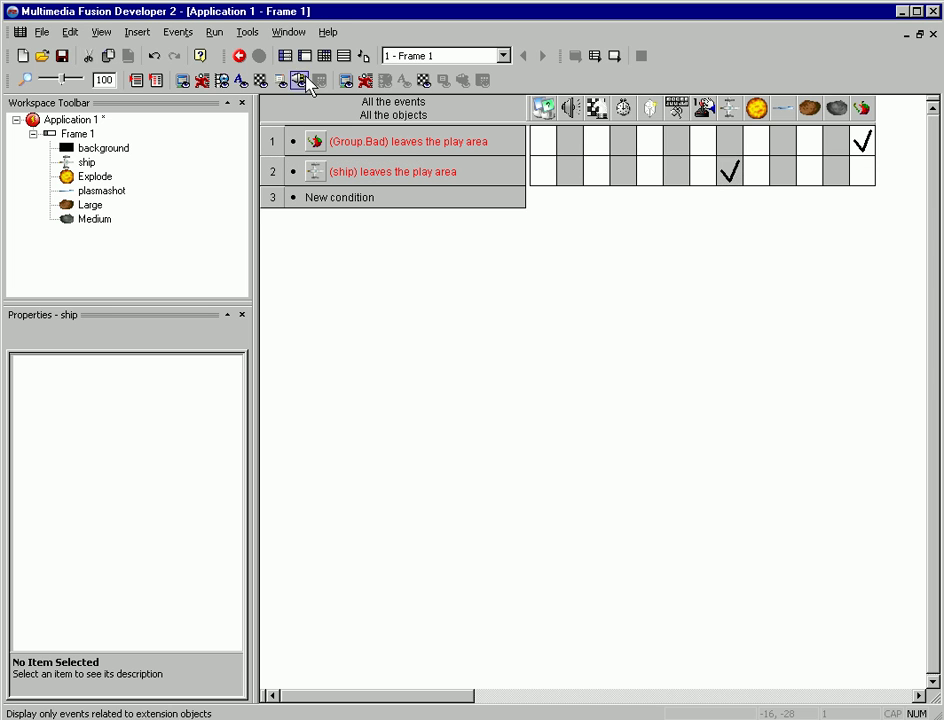
# Step: Run the game, fly the ship across the frame edges to test its wrapping, and end the run
pyautogui.click(215, 32)
pyautogui.click(236, 72)
pyautogui.press('Up')
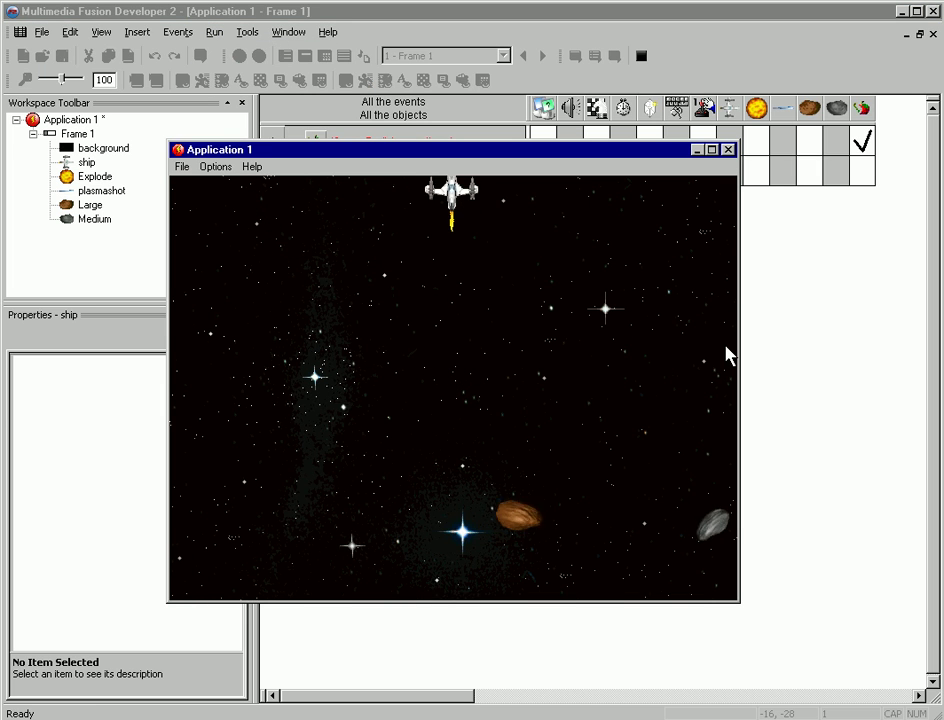
pyautogui.press('Right')
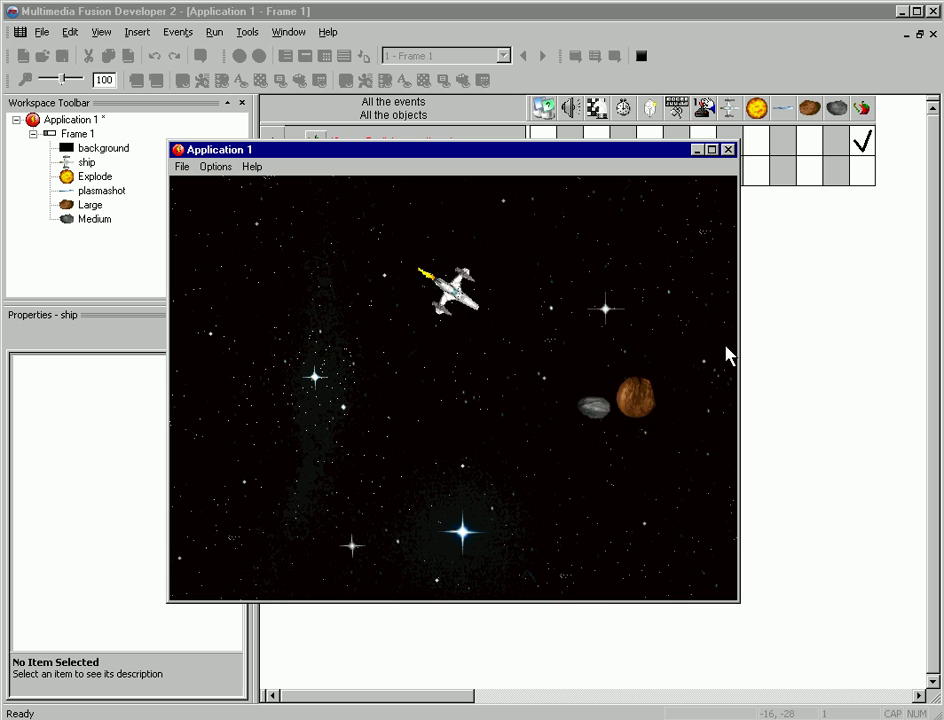
pyautogui.press('Left')
pyautogui.press('Right')
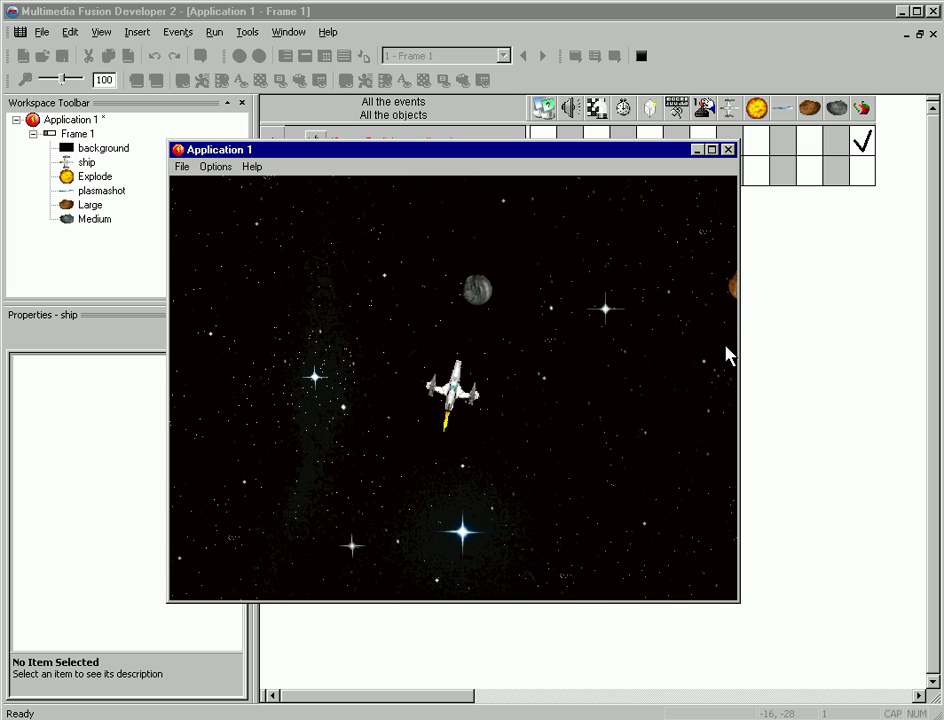
pyautogui.click(729, 150)
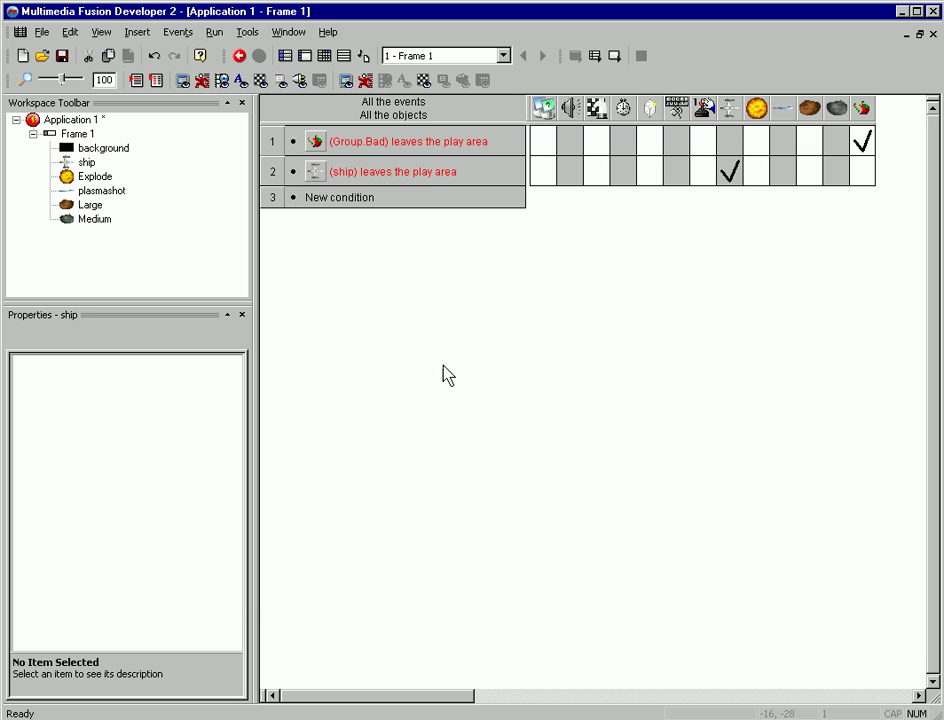
# Step: Add a keyboard condition, Upon pressing a key, that responds to the space bar
pyautogui.doubleClick(341, 205)
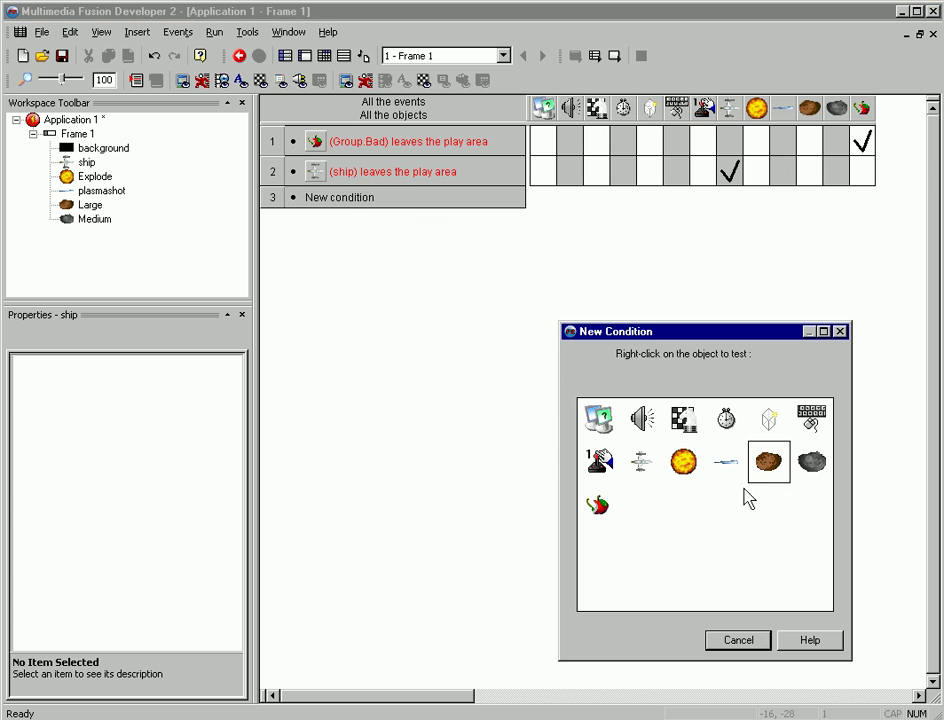
pyautogui.rightClick(810, 421)
pyautogui.moveTo(843, 419)
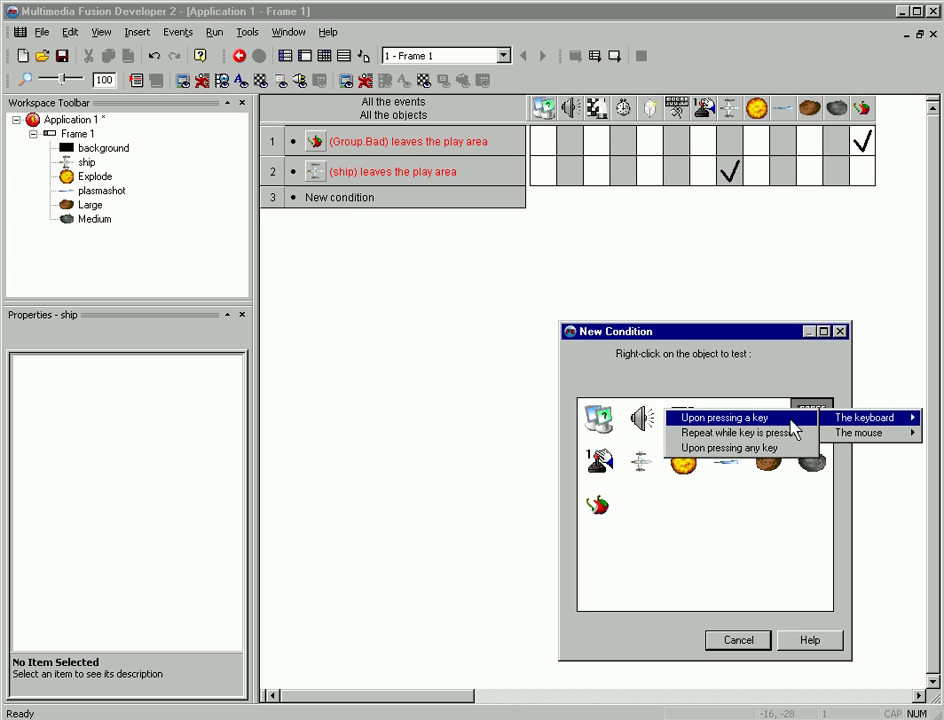
pyautogui.click(730, 418)
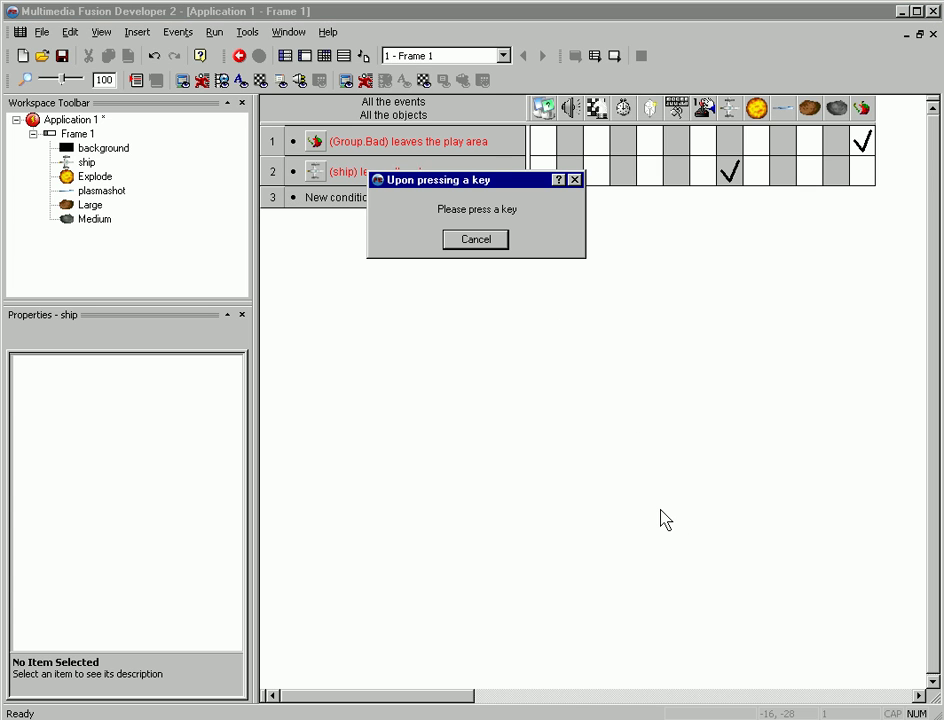
pyautogui.press('space')
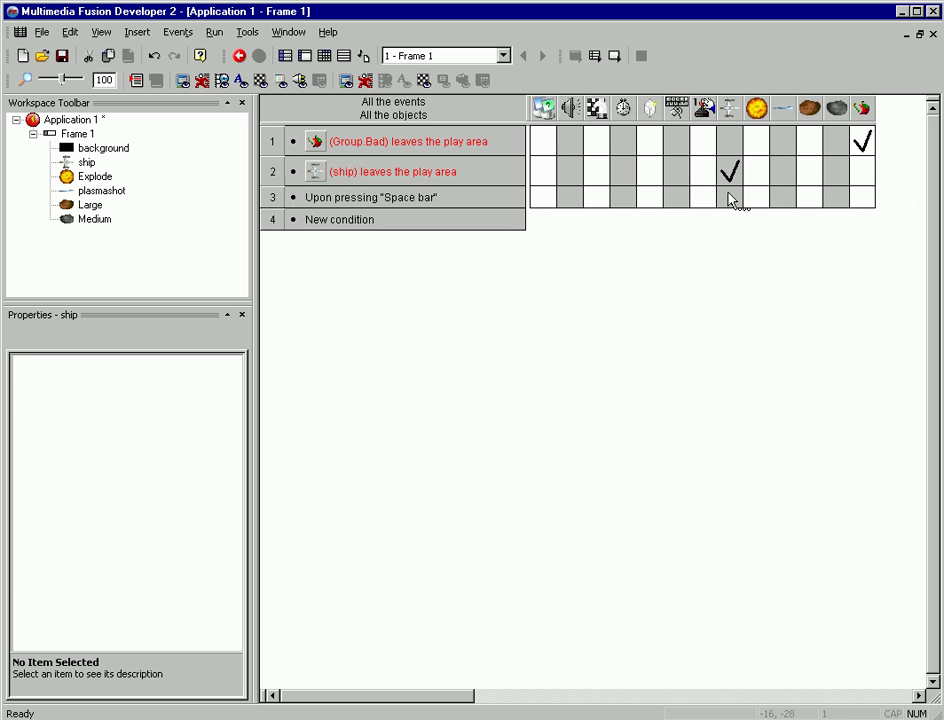
# Step: Make the ship launch the plasmashot object at speed 100 in the ship's direction in the space bar event
pyautogui.click(733, 198)
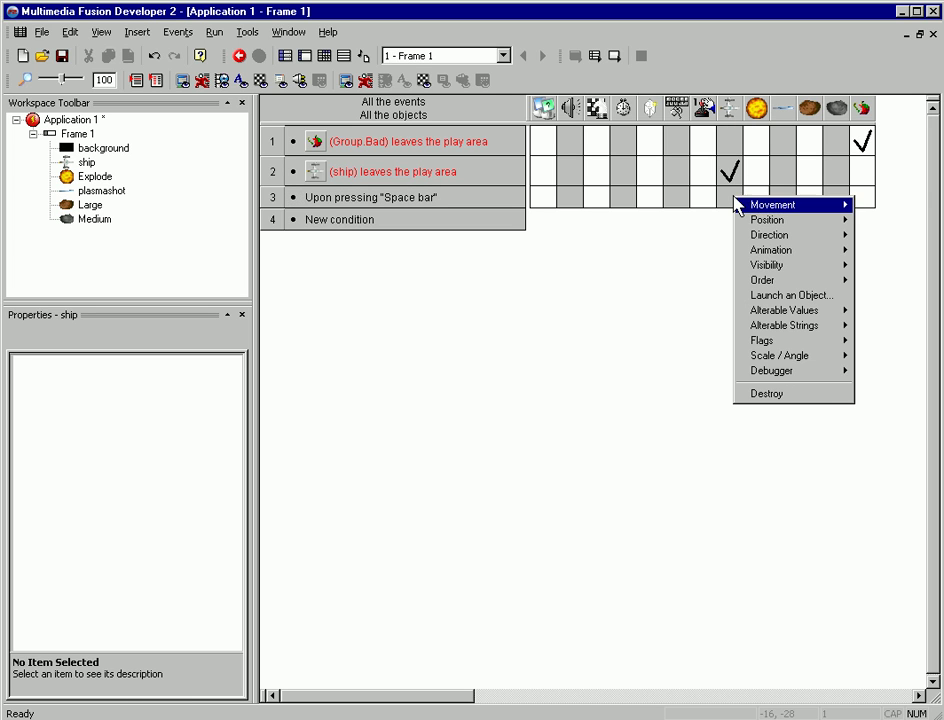
pyautogui.moveTo(776, 210)
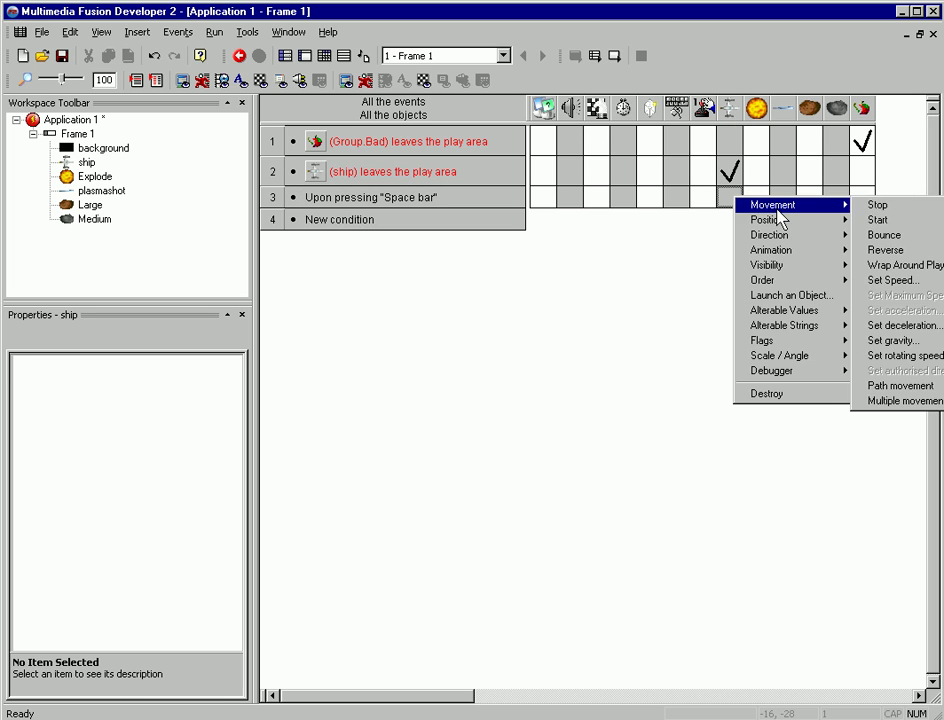
pyautogui.click(789, 296)
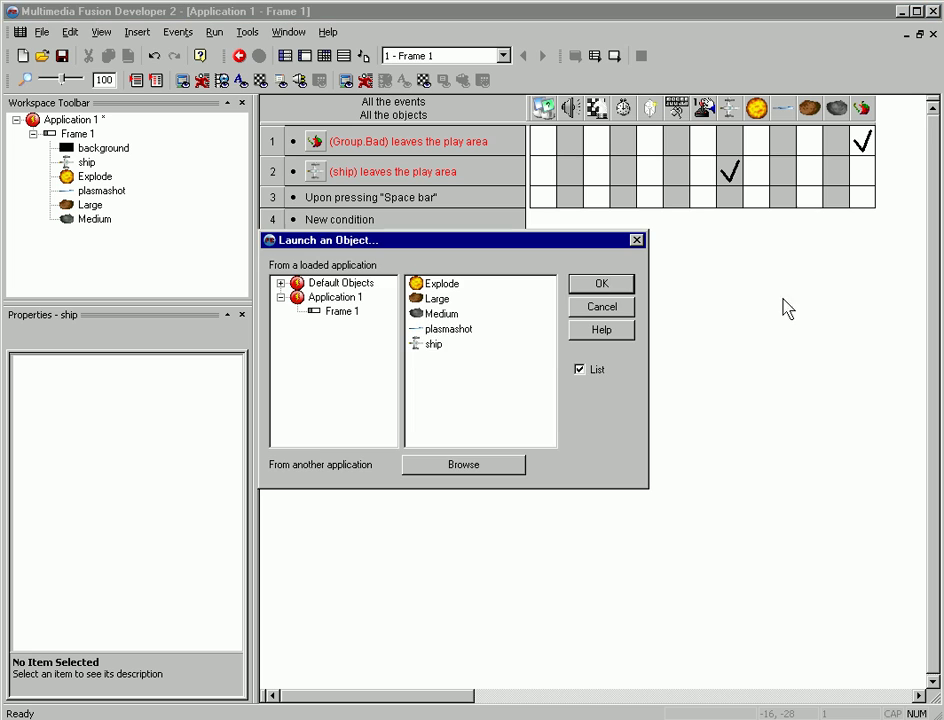
pyautogui.click(446, 329)
pyautogui.click(601, 284)
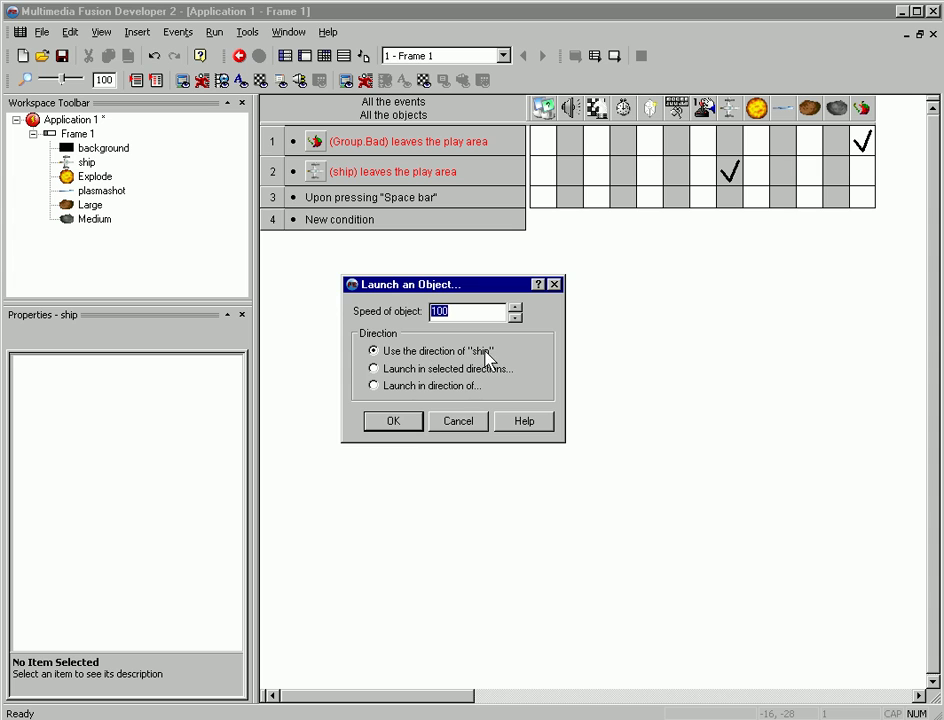
pyautogui.click(394, 421)
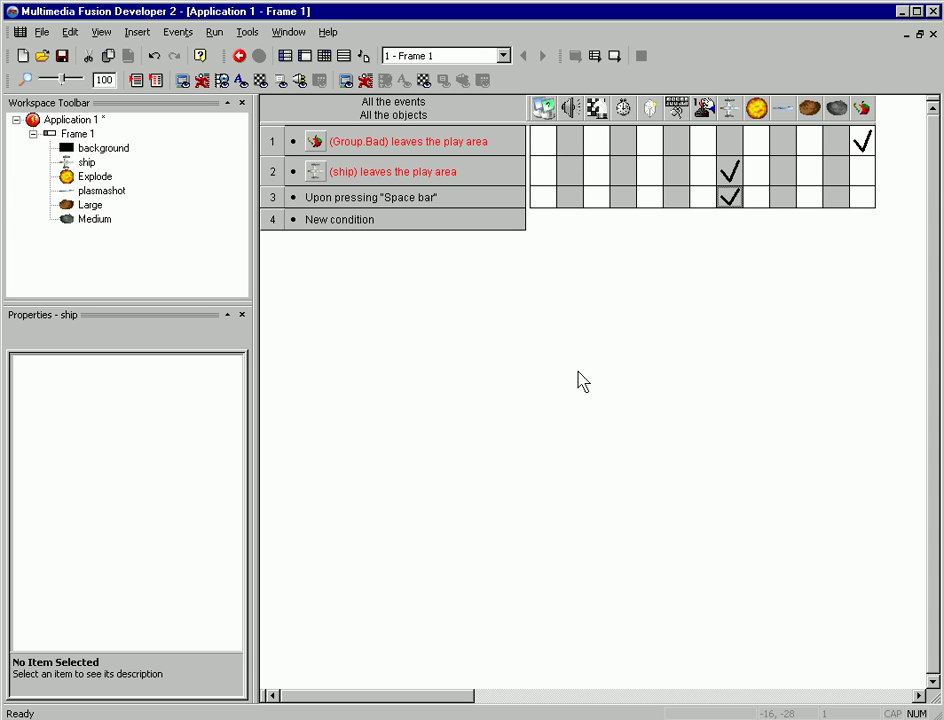
# Step: Run the game, rotate and thrust the ship while firing plasma shots to test the shooting, and end the run
pyautogui.click(214, 32)
pyautogui.click(232, 69)
pyautogui.press('Left')
pyautogui.press('space')
pyautogui.press('space')
pyautogui.press('space')
pyautogui.press('space')
pyautogui.press('space')
pyautogui.press('space')
pyautogui.press('space')
pyautogui.press('space')
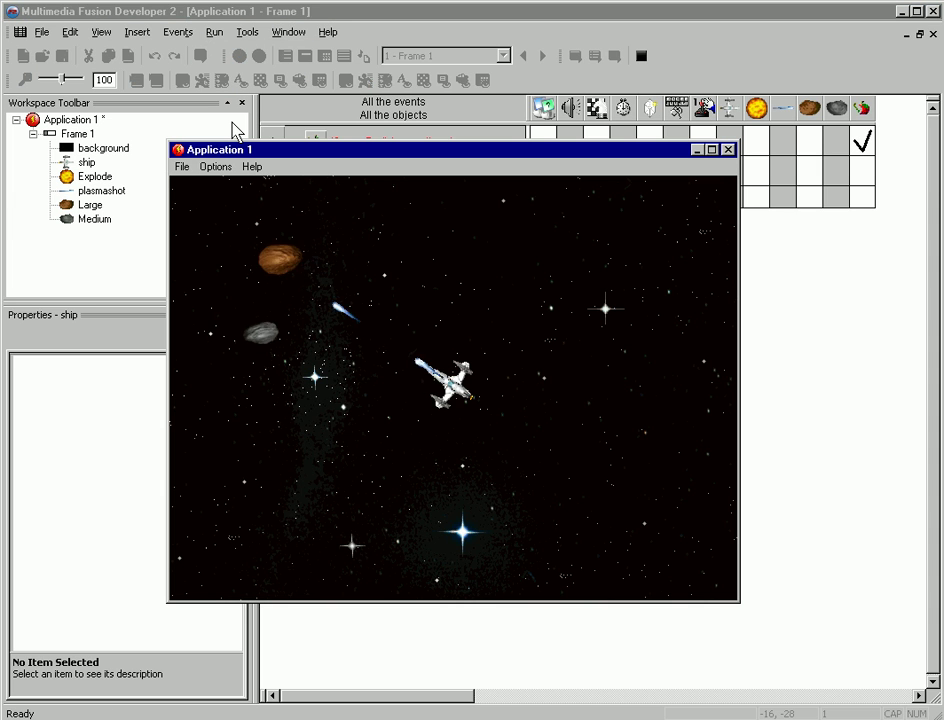
pyautogui.press('Left')
pyautogui.press('space')
pyautogui.press('space')
pyautogui.press('space')
pyautogui.press('space')
pyautogui.press('space')
pyautogui.press('space')
pyautogui.press('space')
pyautogui.press('space')
pyautogui.press('space')
pyautogui.press('space')
pyautogui.press('space')
pyautogui.press('space')
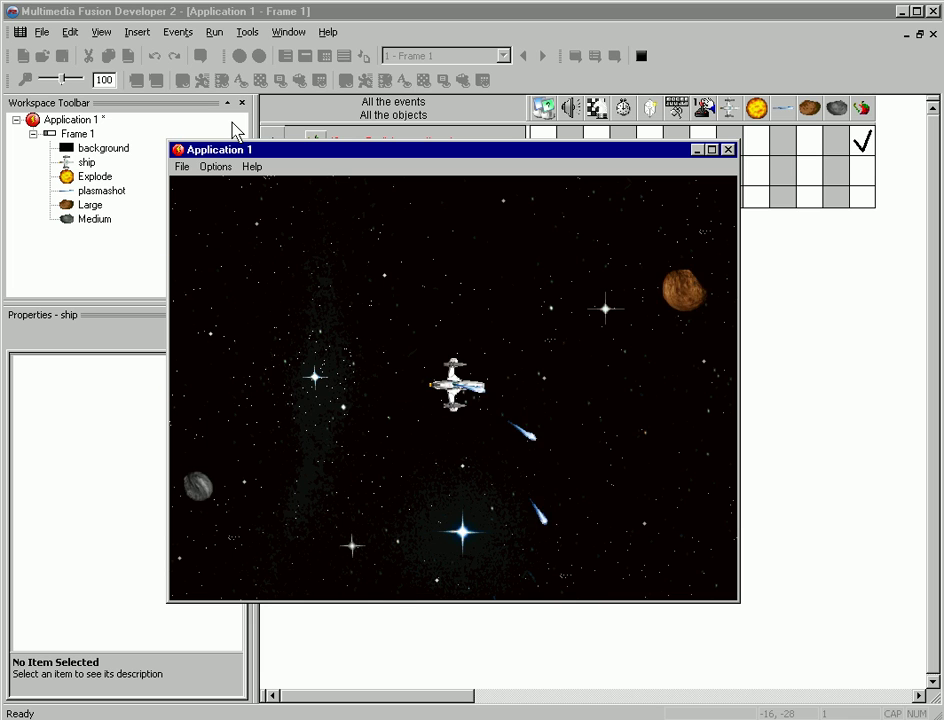
pyautogui.press('Left')
pyautogui.press('Up')
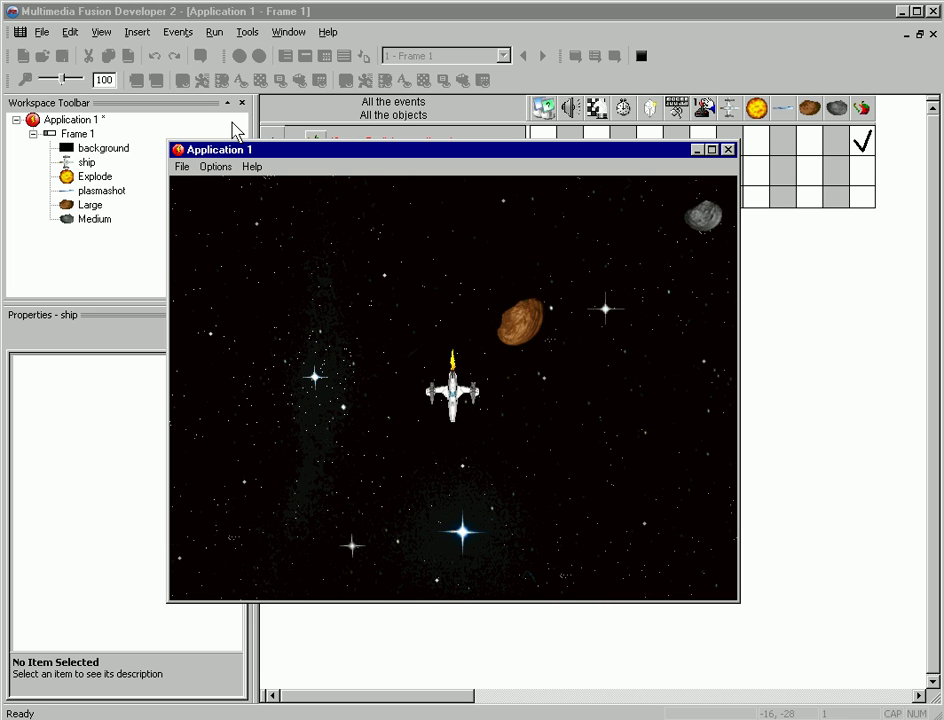
pyautogui.press('space')
pyautogui.press('space')
pyautogui.press('space')
pyautogui.press('space')
pyautogui.press('space')
pyautogui.press('space')
pyautogui.press('space')
pyautogui.press('space')
pyautogui.press('space')
pyautogui.press('space')
pyautogui.press('Right')
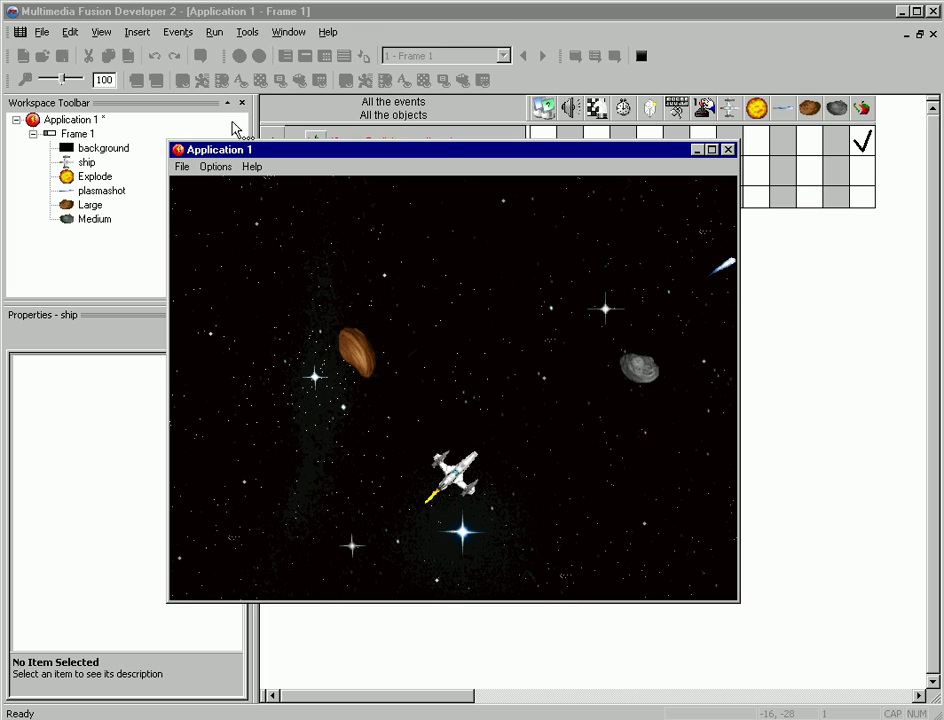
pyautogui.click(728, 149)
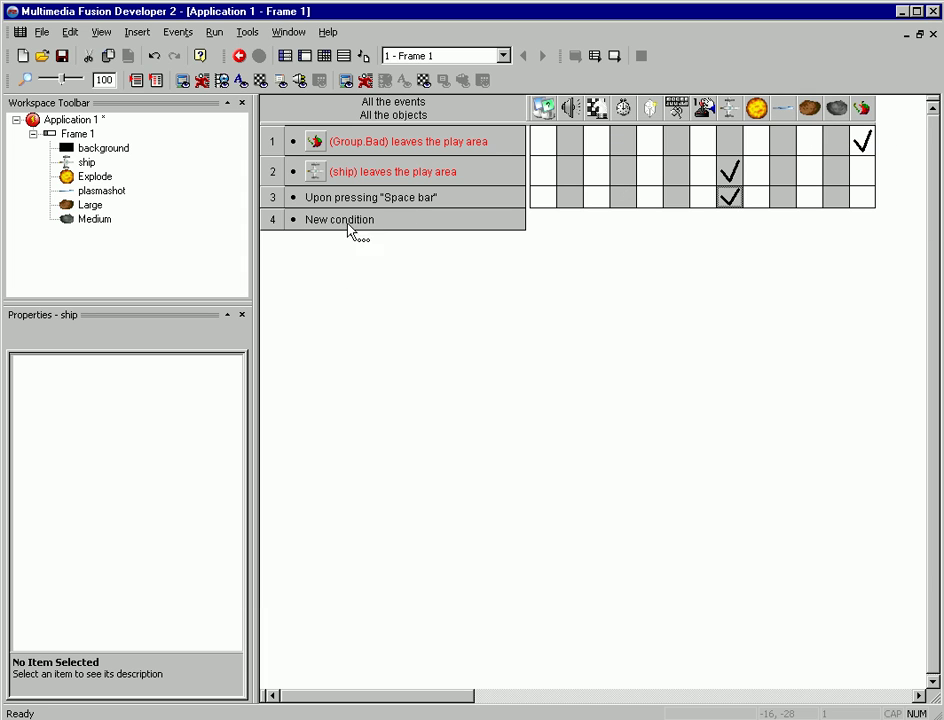
# Step: Add a collision event between plasmashot and Large, and make it destroy the plasmashot
pyautogui.rightClick(737, 478)
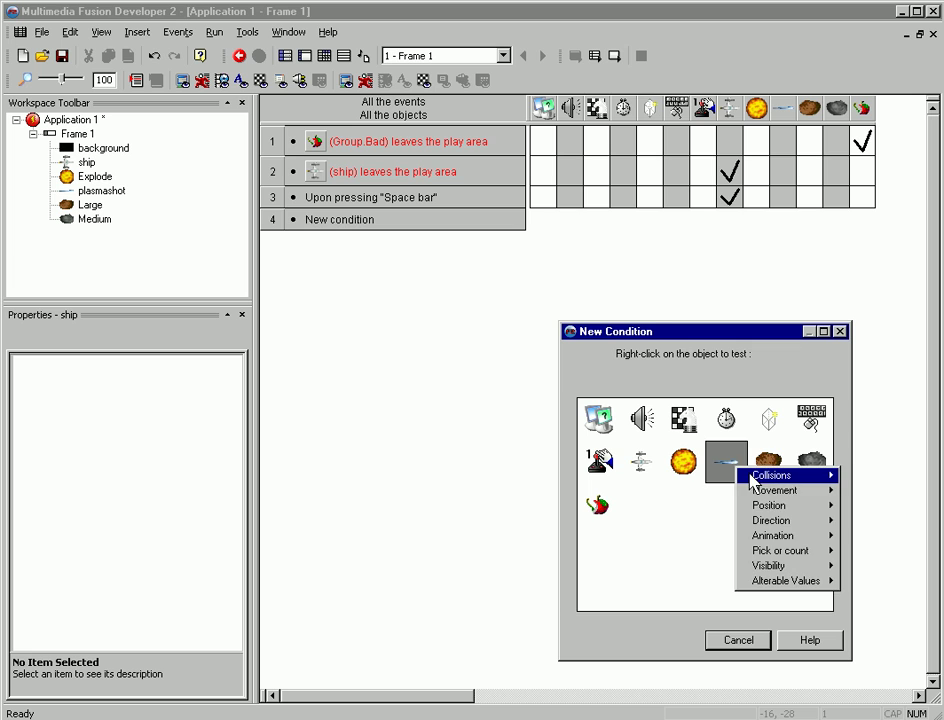
pyautogui.moveTo(770, 478)
pyautogui.click(870, 477)
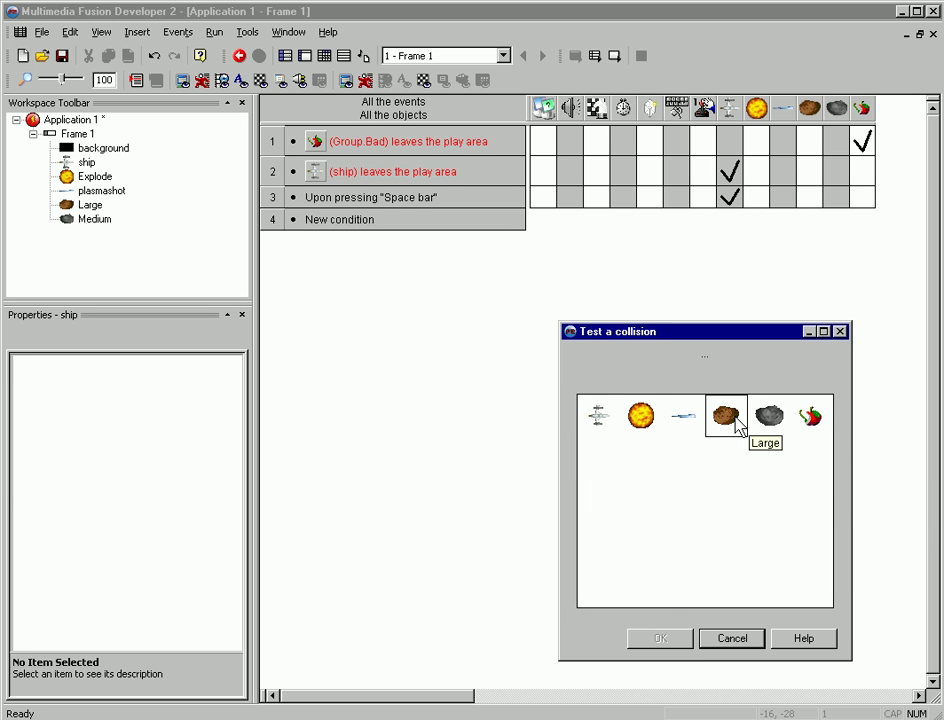
pyautogui.click(660, 638)
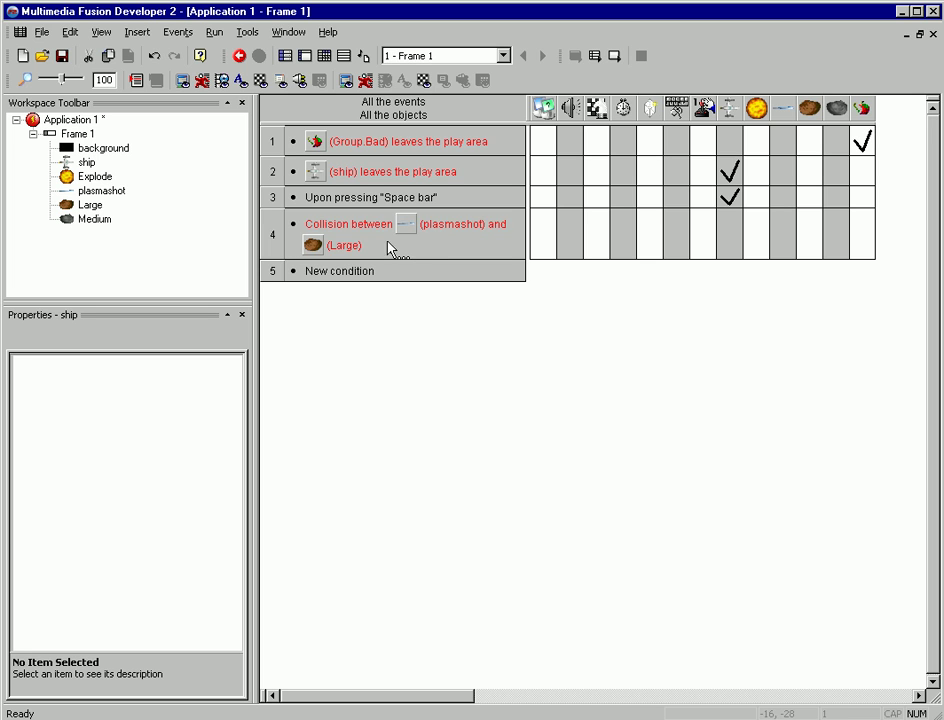
pyautogui.rightClick(785, 234)
pyautogui.click(811, 442)
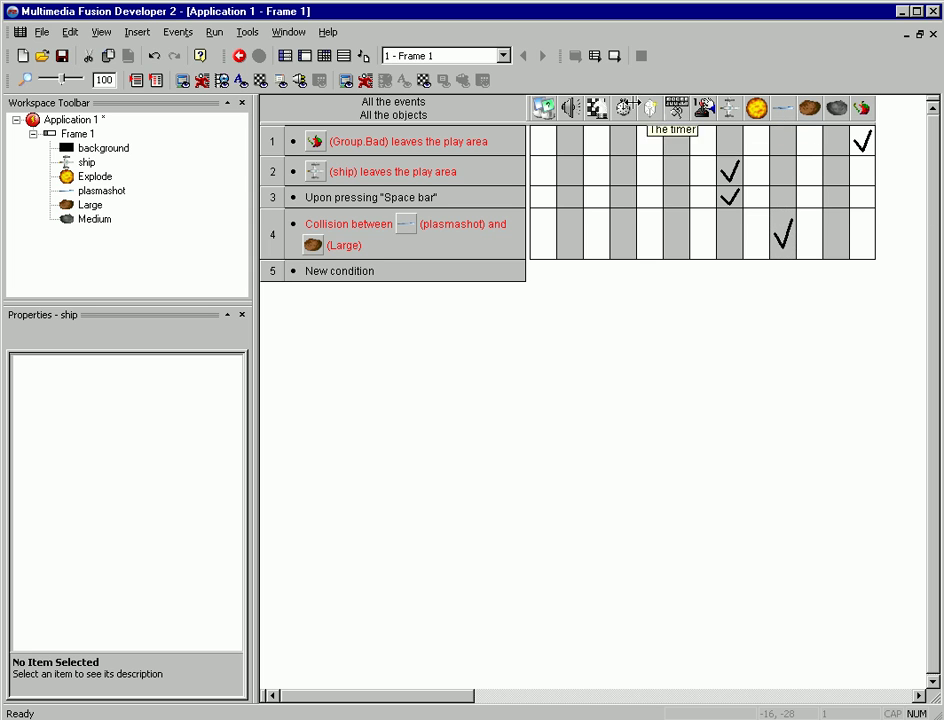
# Step: Create an Explode object at 0,0 relative to Large in the plasmashot and Large collision event
pyautogui.click(669, 246)
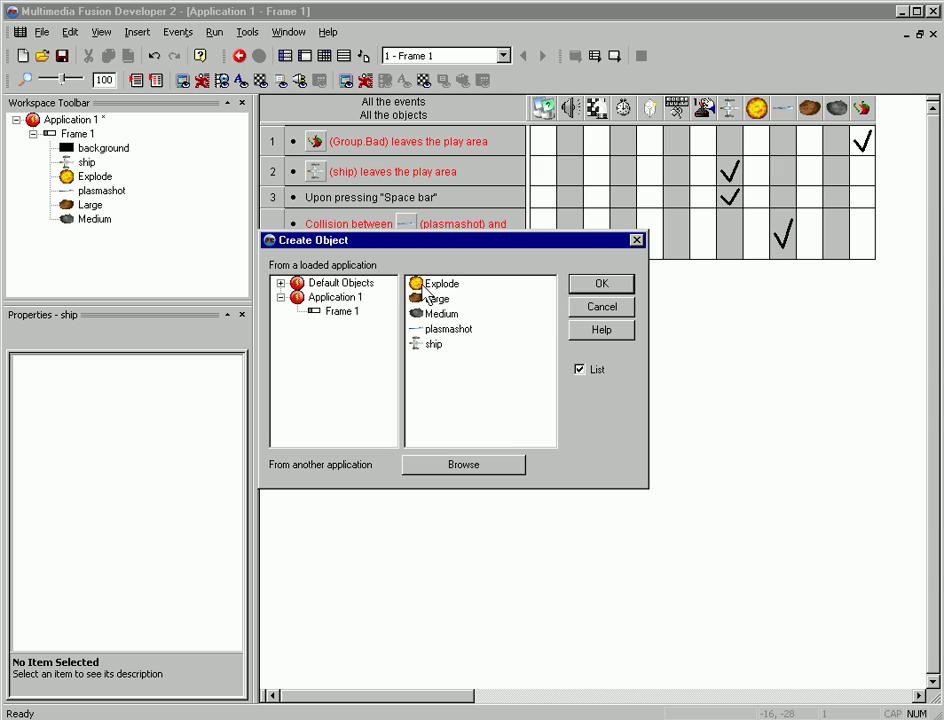
pyautogui.click(592, 287)
pyautogui.click(752, 428)
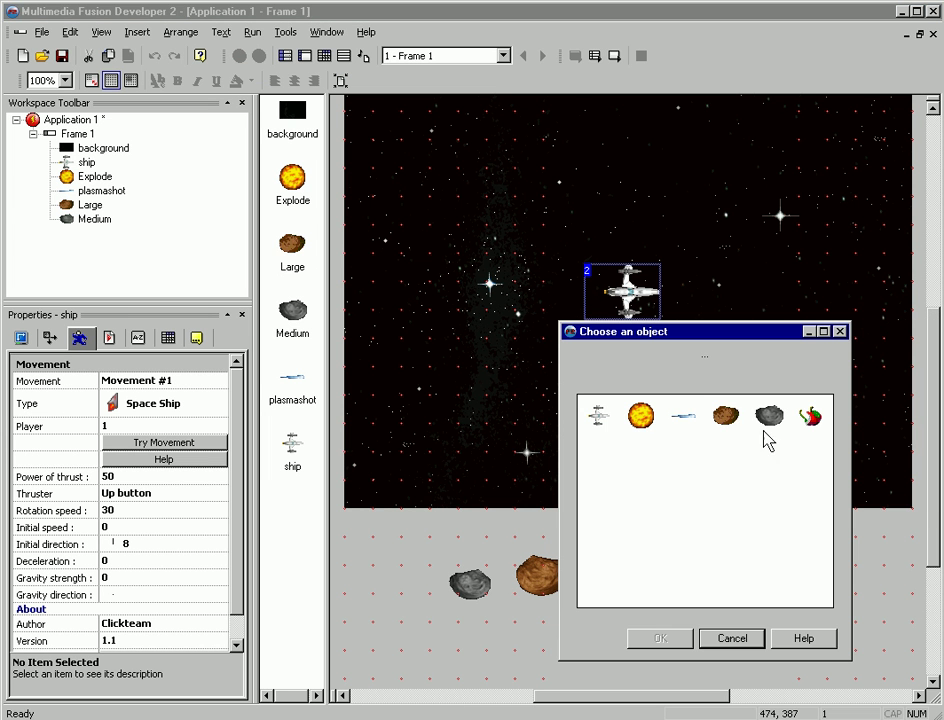
pyautogui.click(662, 638)
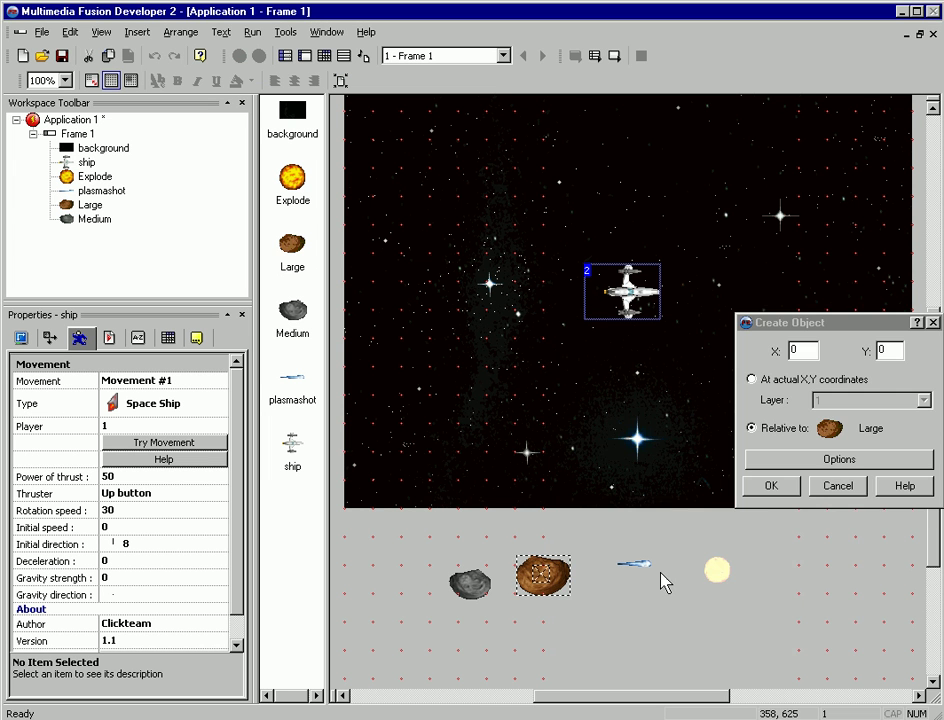
pyautogui.click(769, 485)
# Step: Add an action creating a Medium asteroid at 0,0 relative to Large in the same collision event
pyautogui.rightClick(651, 241)
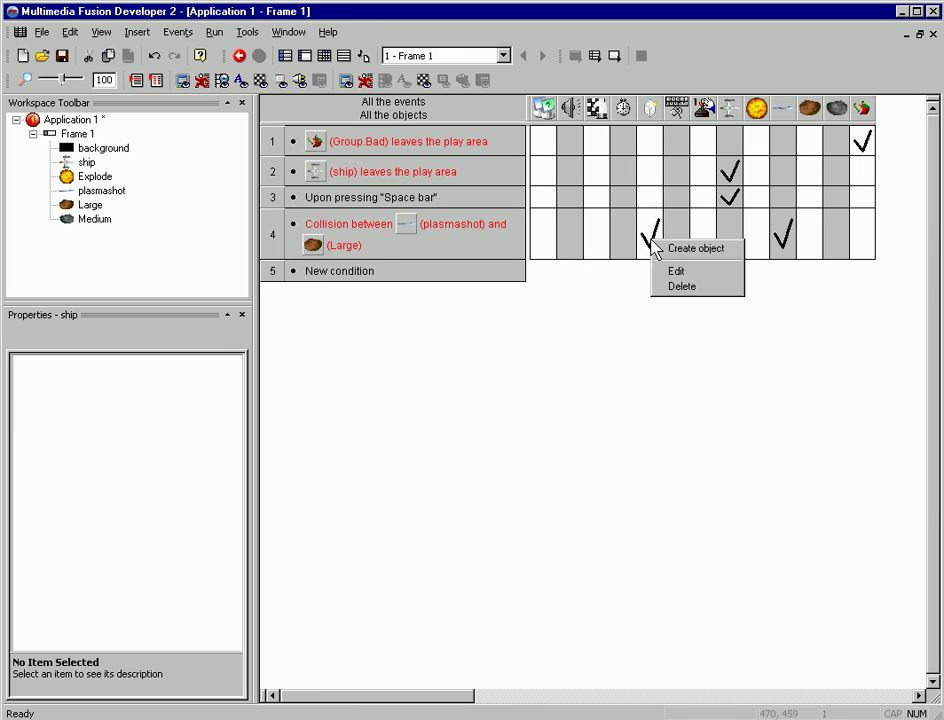
pyautogui.click(696, 250)
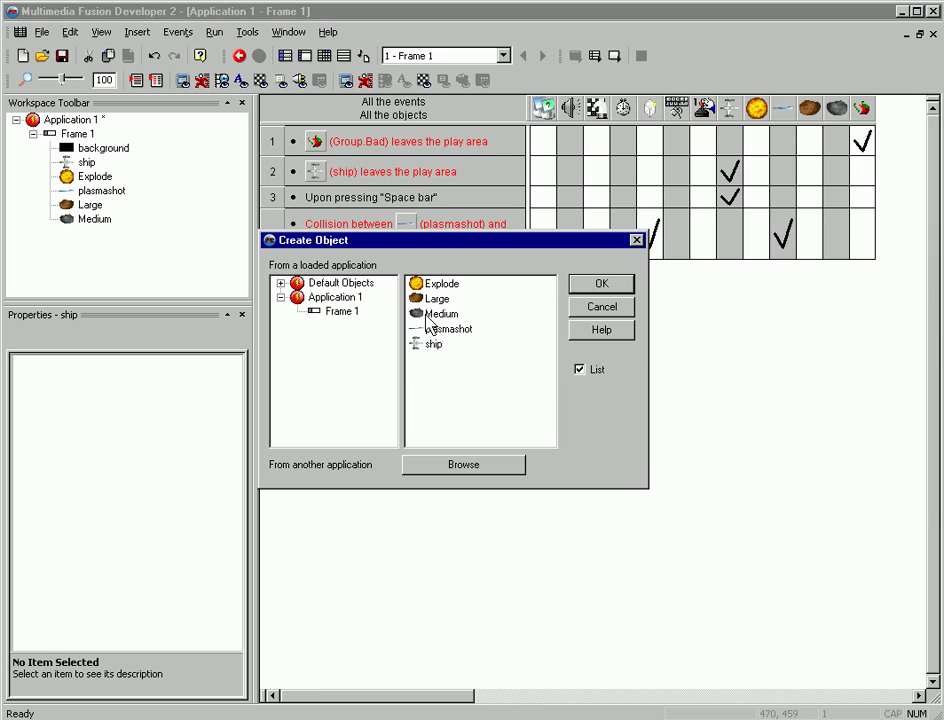
pyautogui.click(570, 289)
pyautogui.click(758, 428)
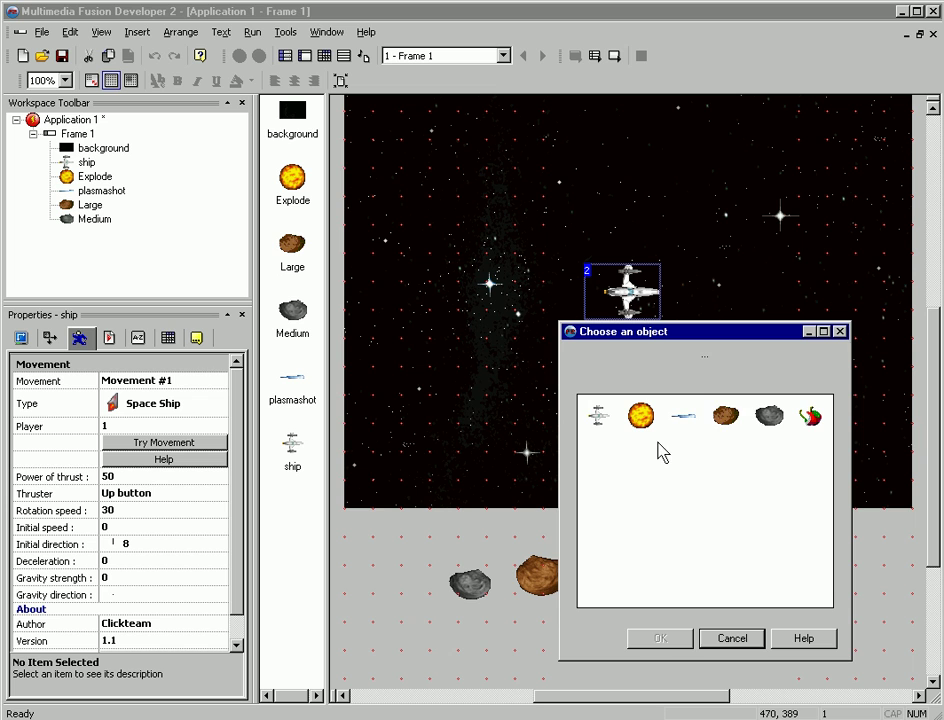
pyautogui.click(662, 642)
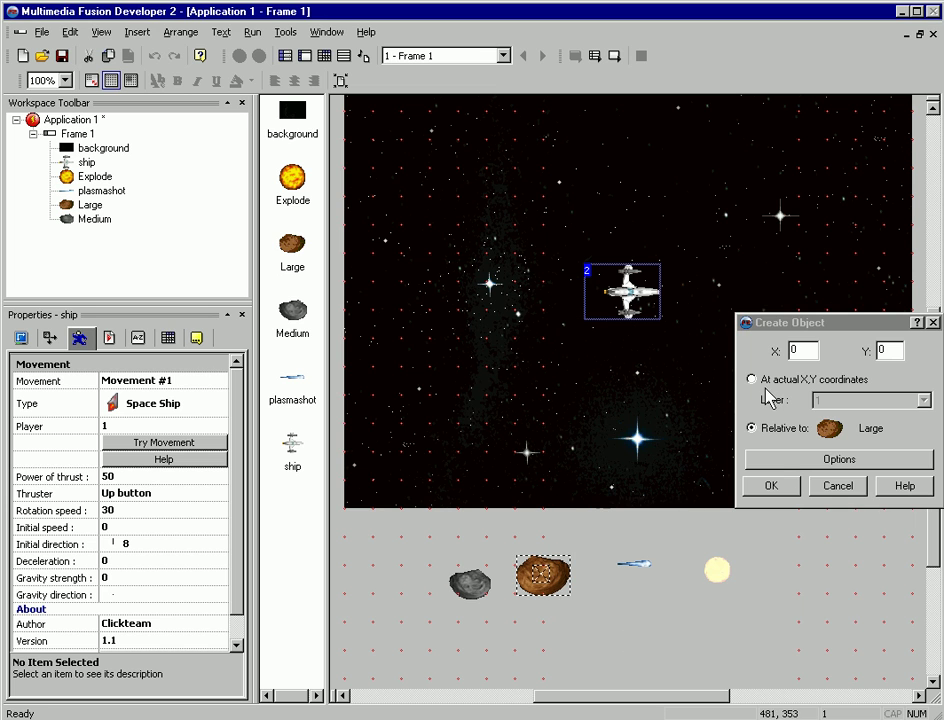
pyautogui.click(773, 490)
# Step: Create a second Medium asteroid at 0,0 relative to Large, and destroy the Large asteroid in that event
pyautogui.click(648, 234)
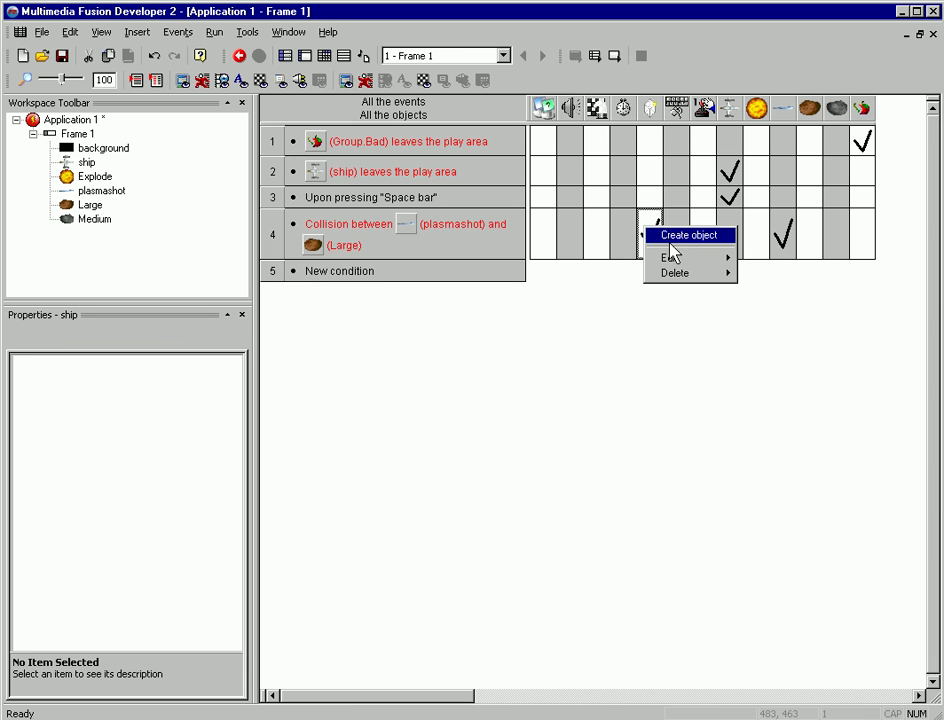
pyautogui.click(672, 240)
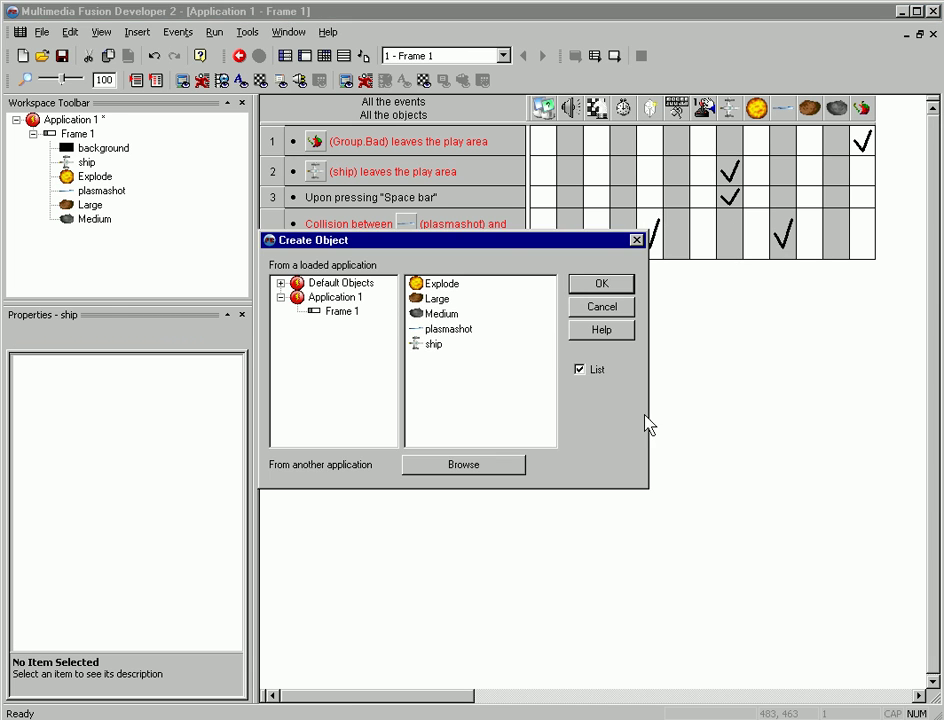
pyautogui.click(592, 288)
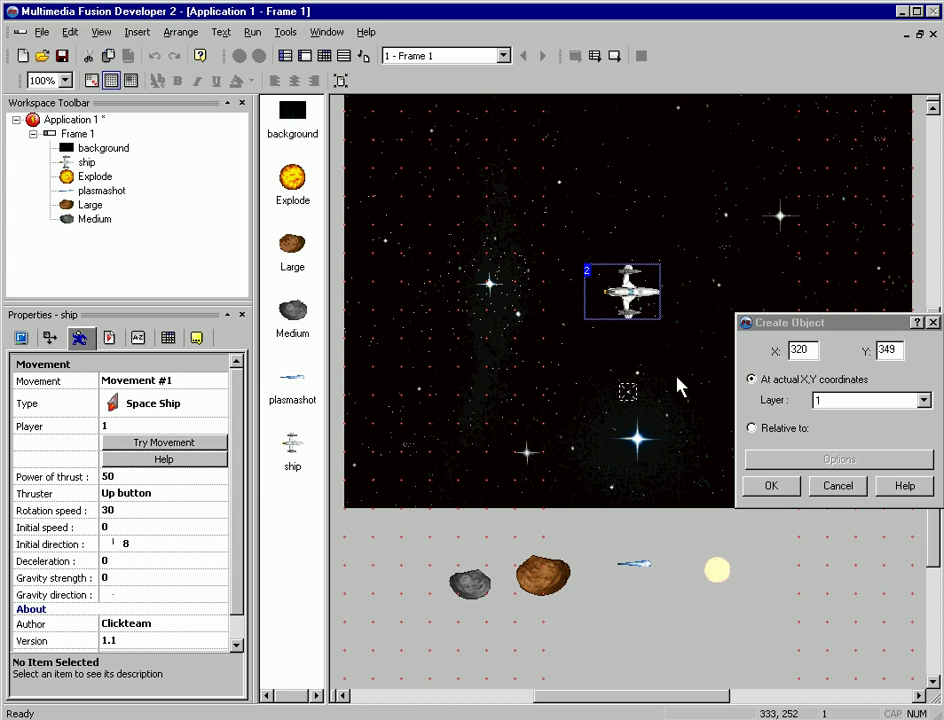
pyautogui.click(770, 431)
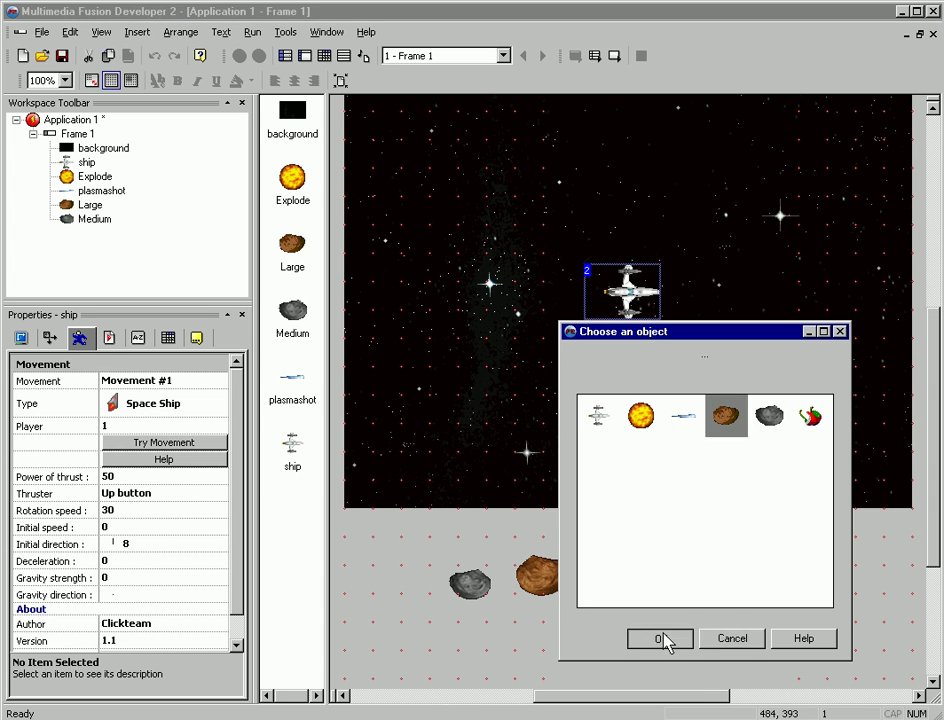
pyautogui.click(660, 638)
pyautogui.click(773, 487)
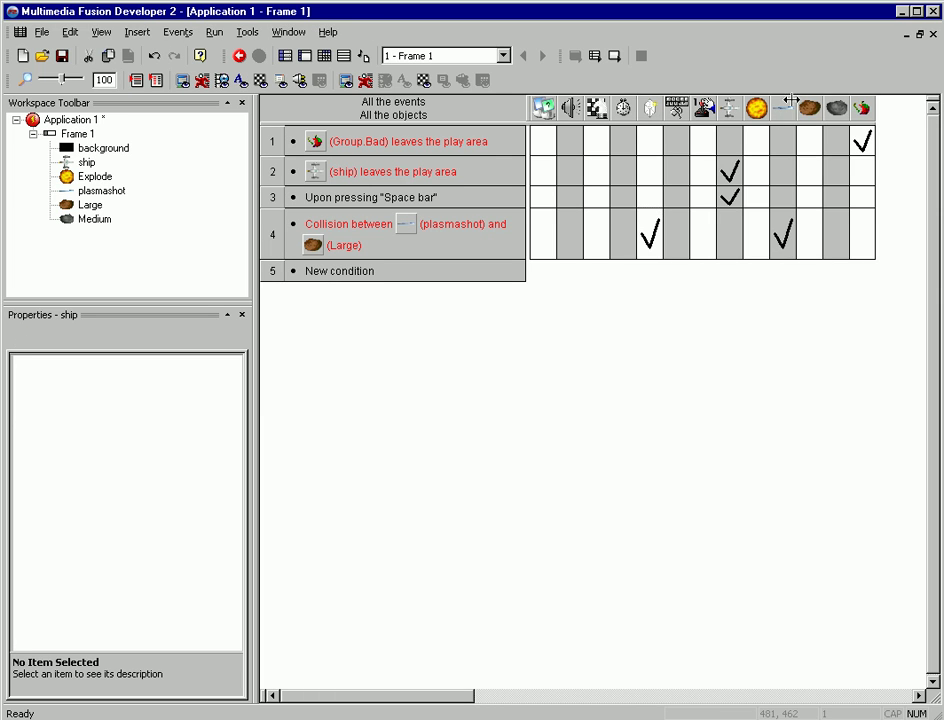
pyautogui.rightClick(811, 234)
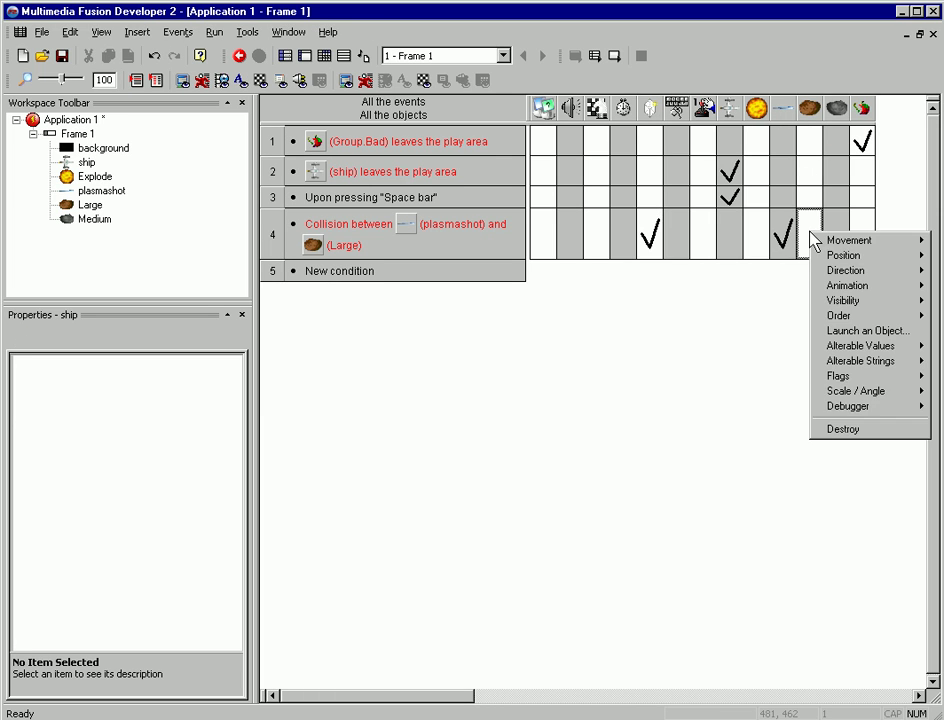
pyautogui.click(830, 430)
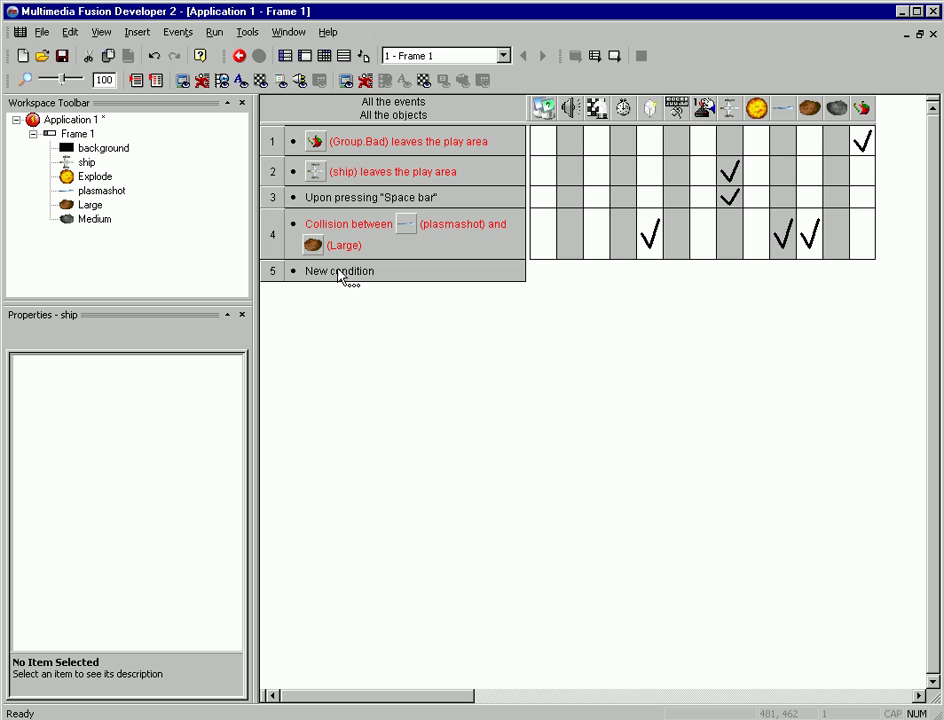
# Step: Duplicate the plasmashot and Large collision event, and change the copy's second object to Medium
pyautogui.click(278, 242)
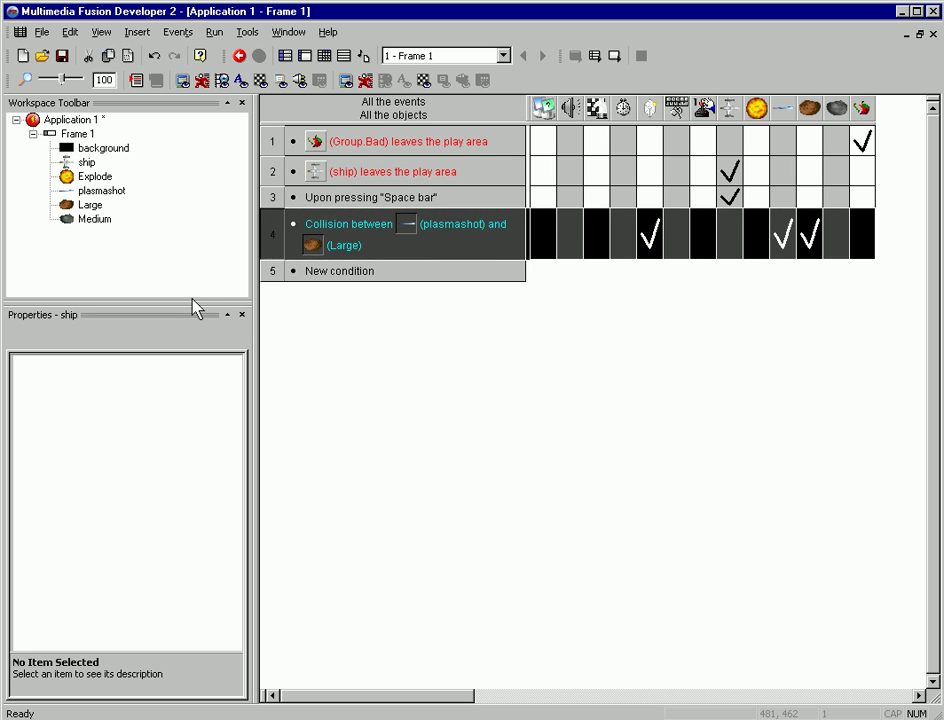
pyautogui.hotkey('ctrl', 'c')
pyautogui.hotkey('ctrl', 'v')
pyautogui.rightClick(360, 277)
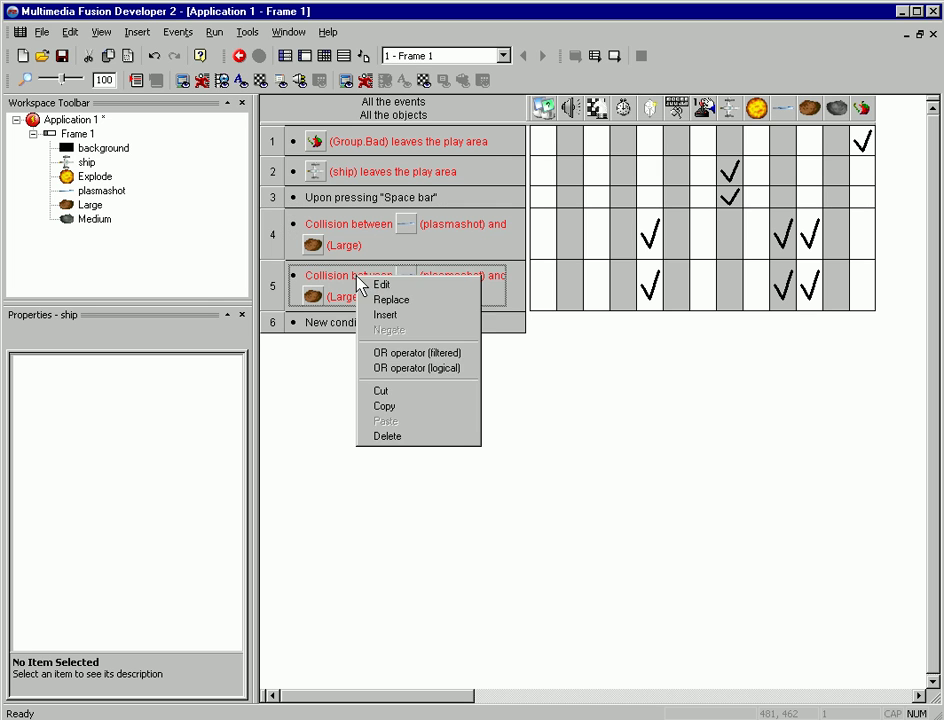
pyautogui.click(384, 285)
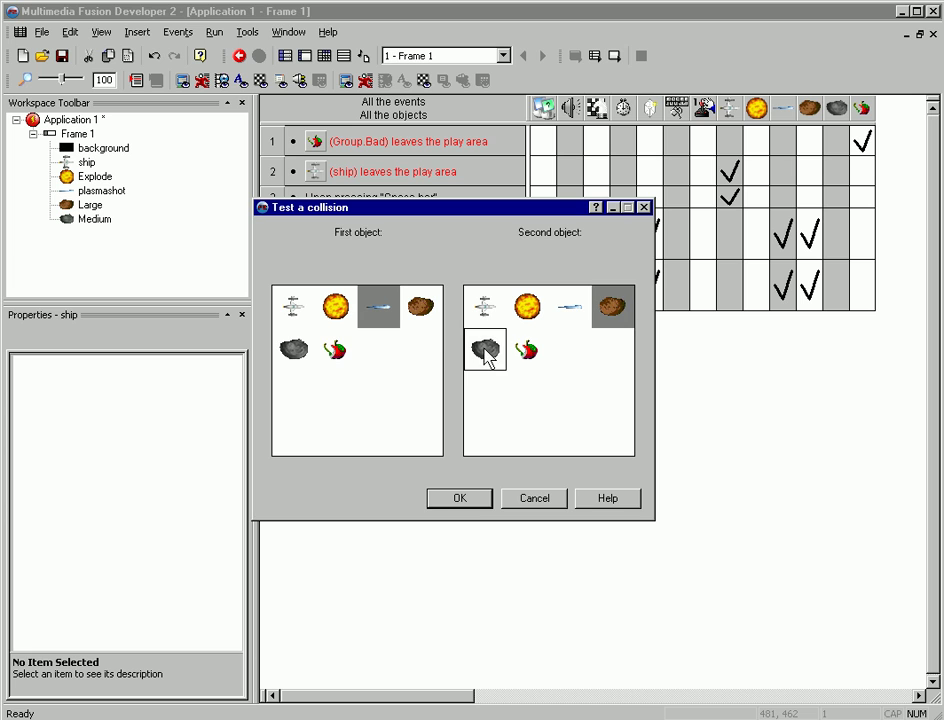
pyautogui.click(485, 350)
pyautogui.click(477, 500)
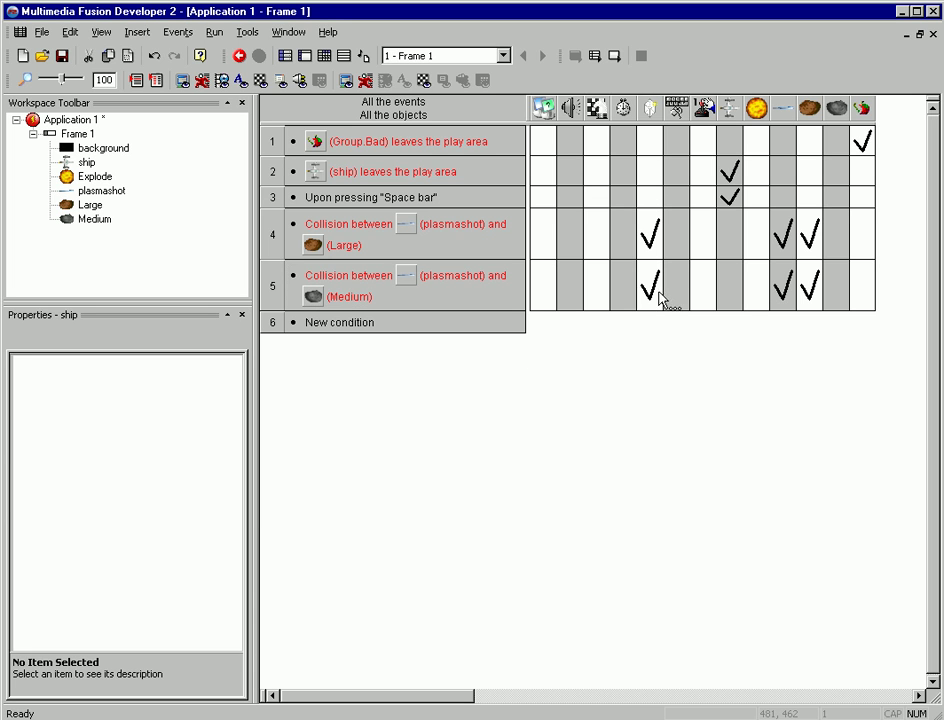
# Step: Delete both Create Medium actions from the plasmashot and Medium collision event, and move its Destroy action from Large to Medium
pyautogui.rightClick(656, 291)
pyautogui.moveTo(700, 347)
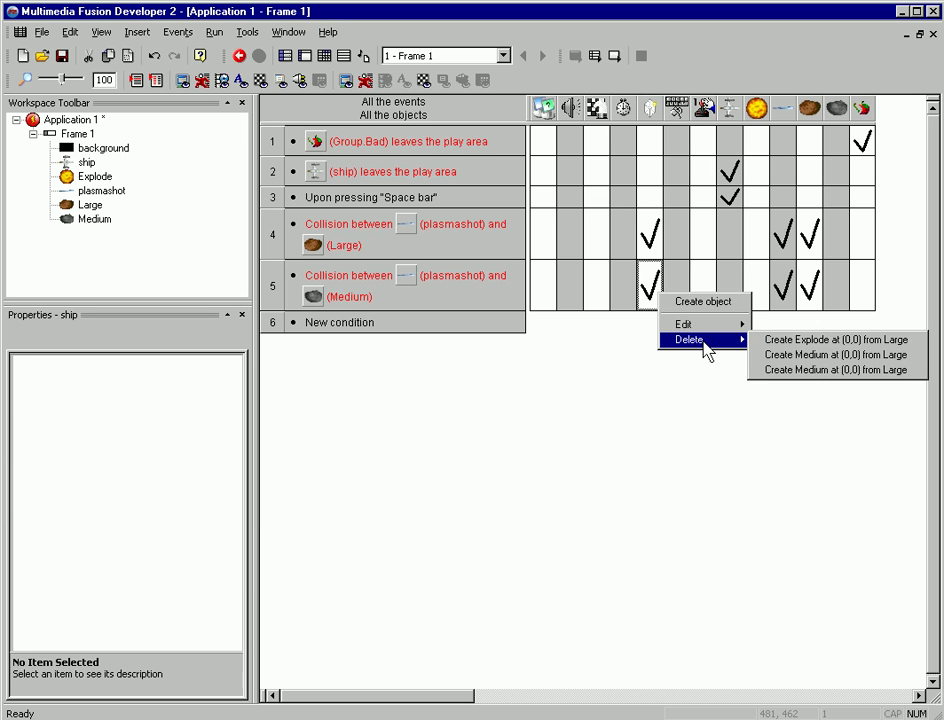
pyautogui.click(767, 369)
pyautogui.rightClick(650, 289)
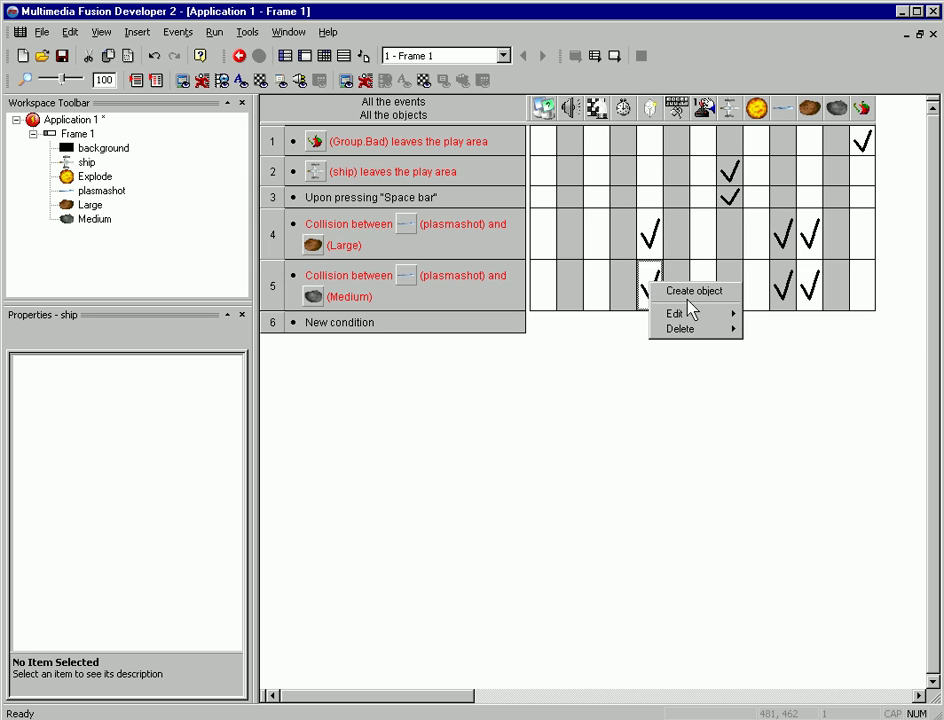
pyautogui.moveTo(694, 345)
pyautogui.click(767, 357)
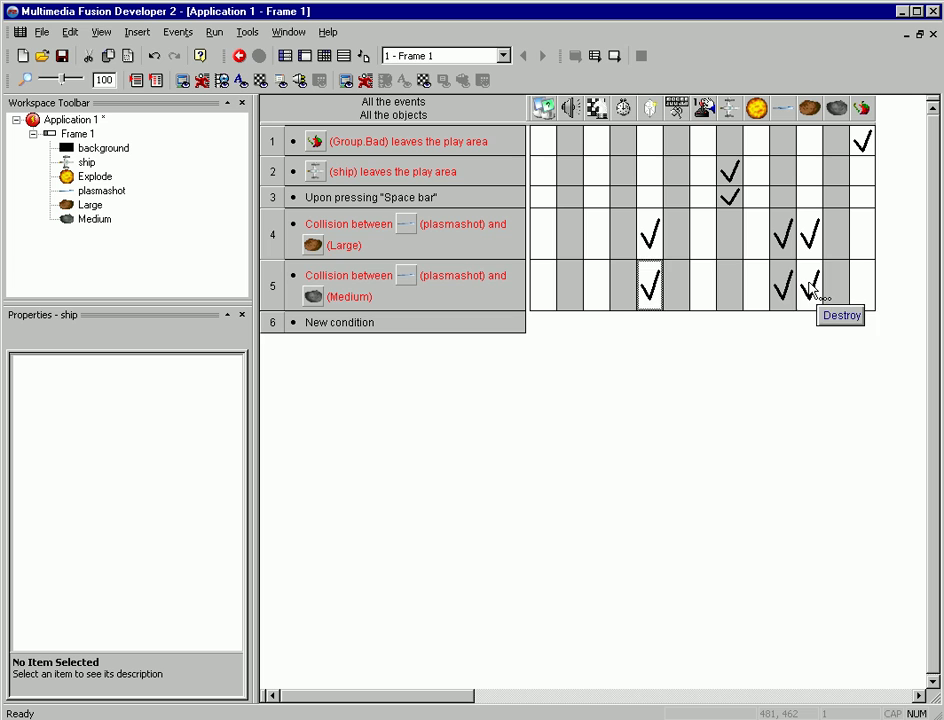
pyautogui.moveTo(809, 285); pyautogui.dragTo(836, 286)
pyautogui.moveTo(757, 298); pyautogui.dragTo(809, 294)
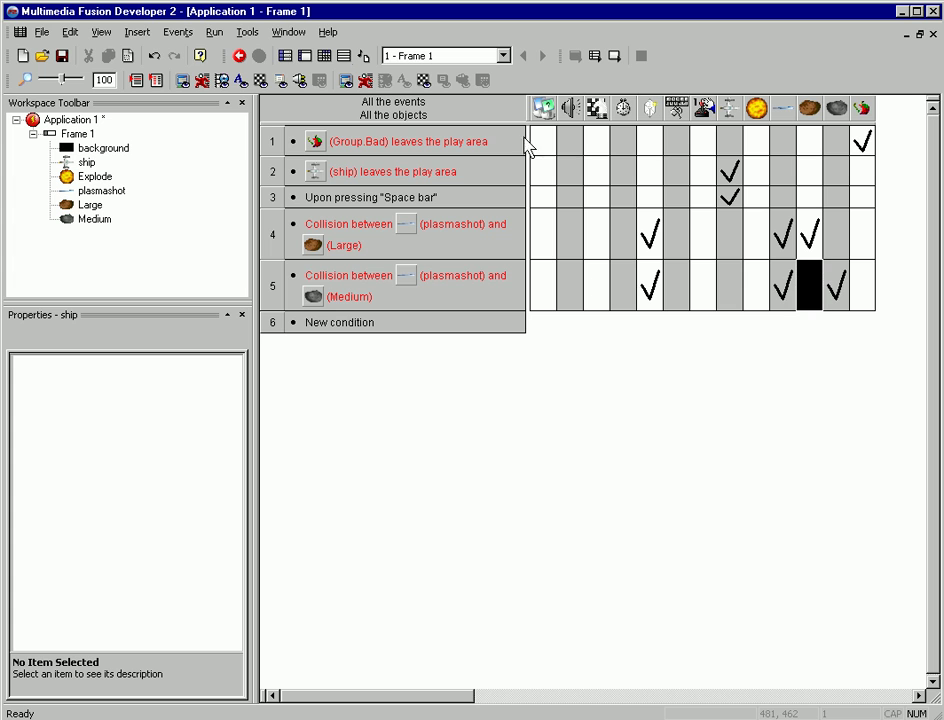
# Step: Run the game, steer the ship and shoot at the asteroids to test the collision events, and end the run
pyautogui.click(214, 32)
pyautogui.click(218, 73)
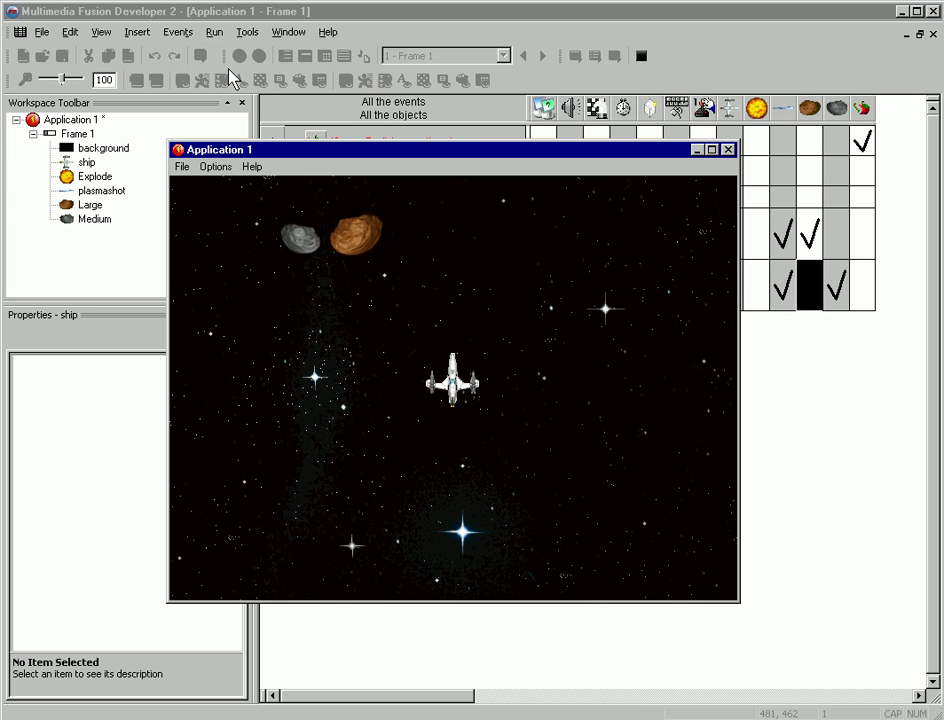
pyautogui.press('Right')
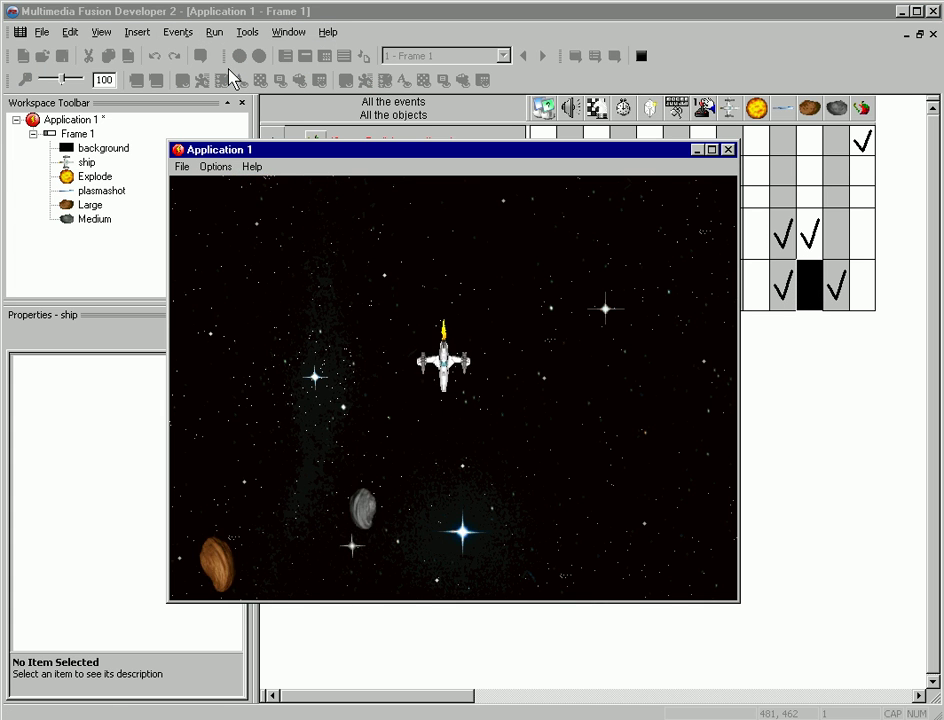
pyautogui.press('Left')
pyautogui.press('Right')
pyautogui.press('space')
pyautogui.press('space')
pyautogui.press('space')
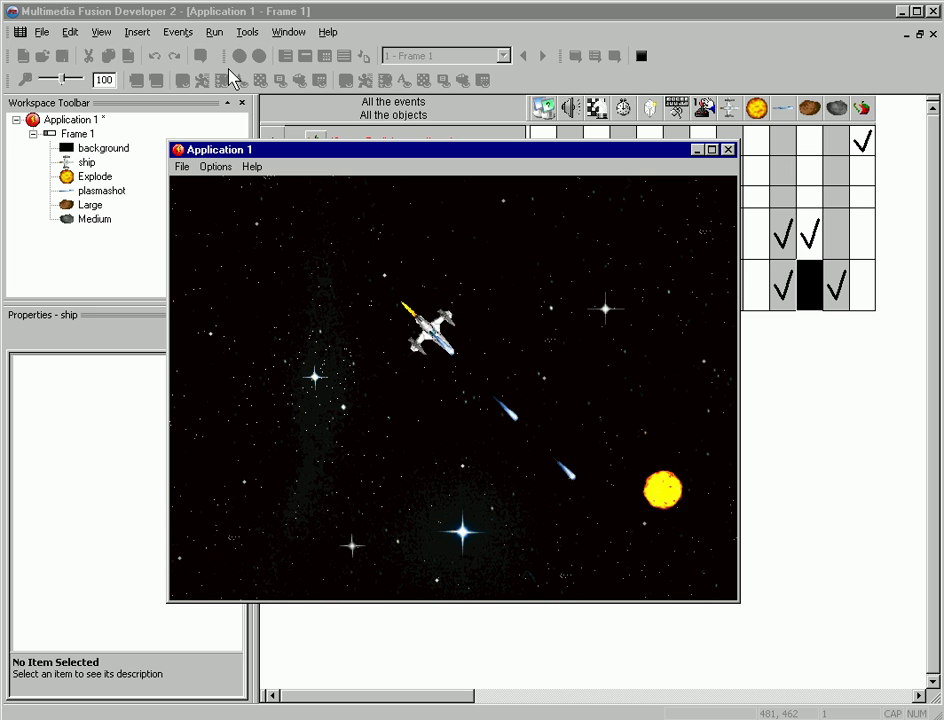
pyautogui.press('Left')
pyautogui.click(728, 149)
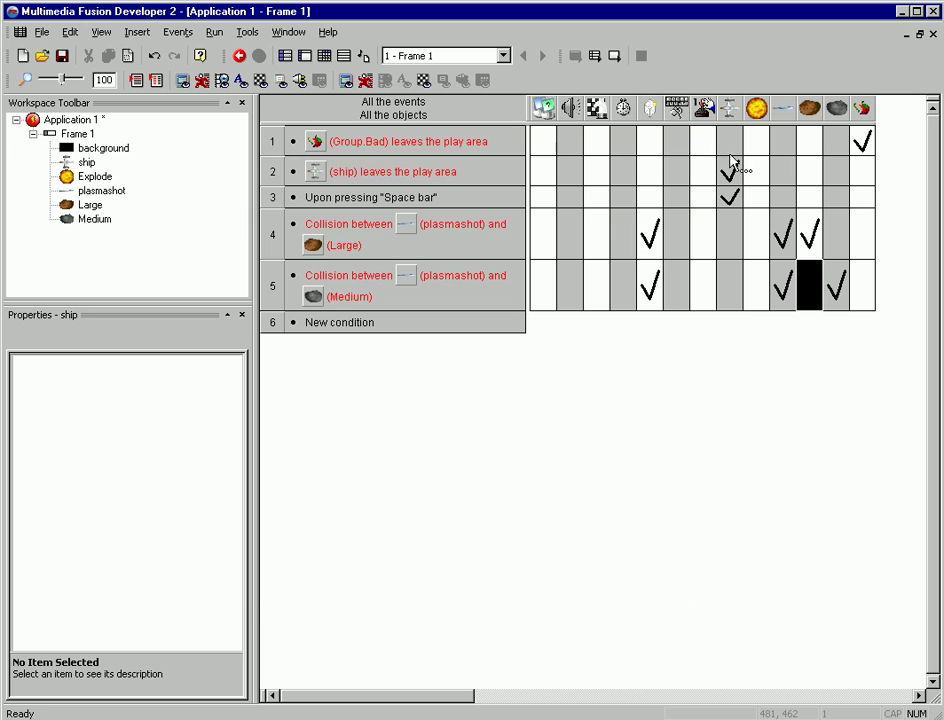
# Step: Change the Create Explode action in the plasmashot and Medium collision event to position 0,0 relative to Medium
pyautogui.moveTo(650, 290)
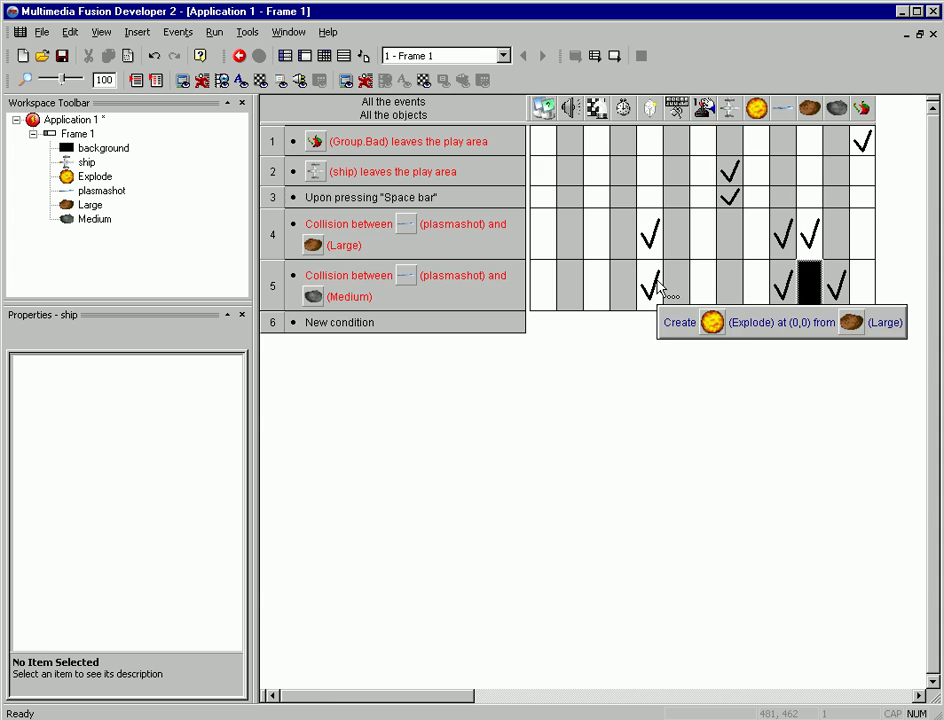
pyautogui.rightClick(658, 284)
pyautogui.click(680, 313)
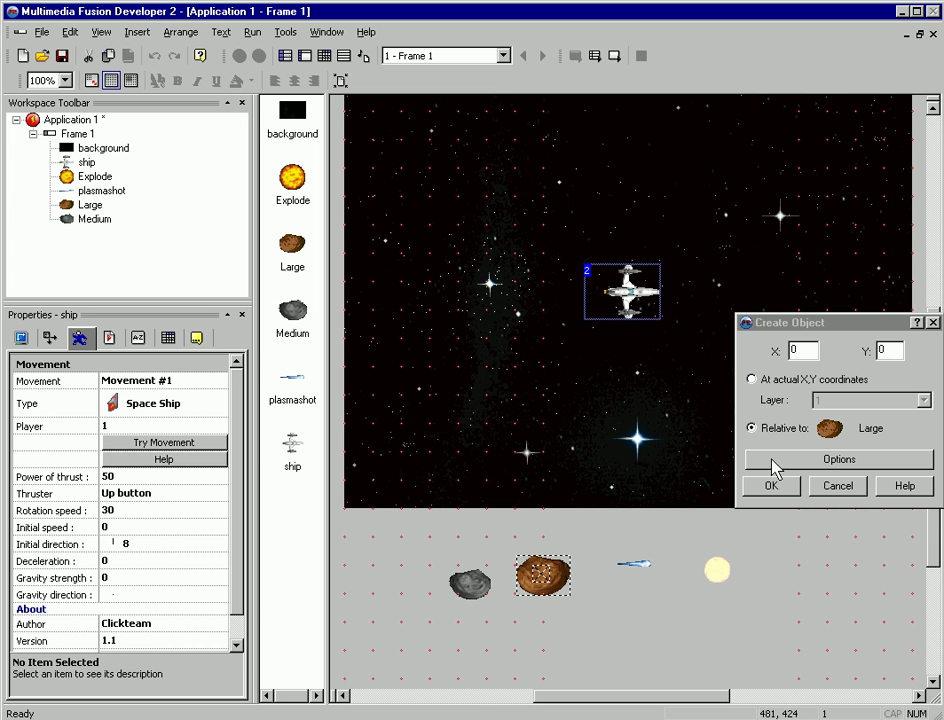
pyautogui.click(768, 432)
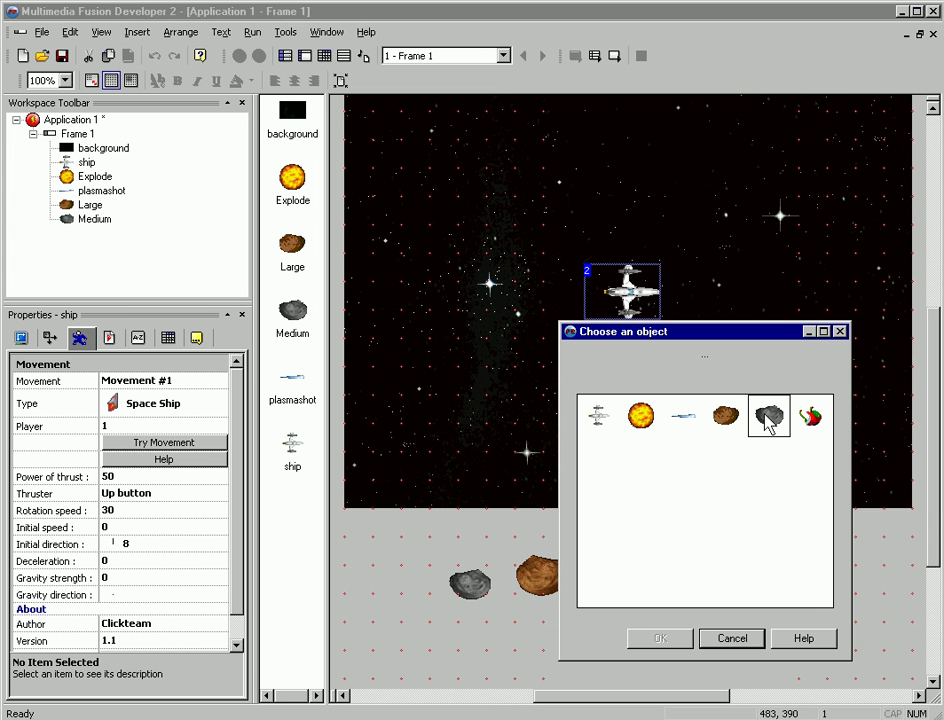
pyautogui.click(655, 640)
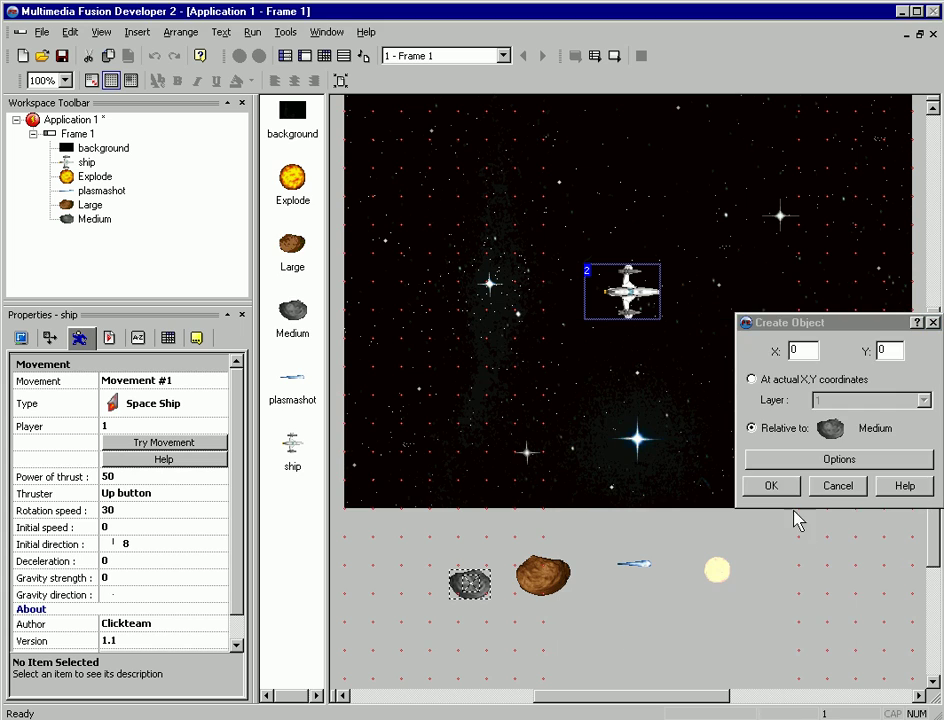
pyautogui.click(774, 486)
# Step: Run the application, turn the ship and shoot at the asteroids to test the Medium explosion, and end the run
pyautogui.click(214, 32)
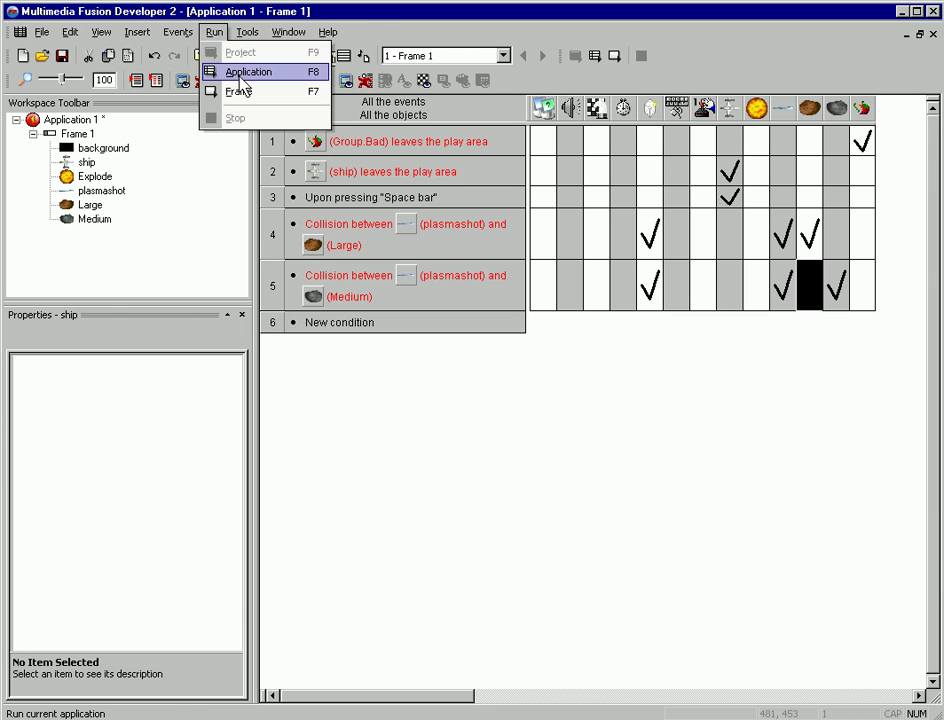
pyautogui.click(235, 72)
pyautogui.press('Right')
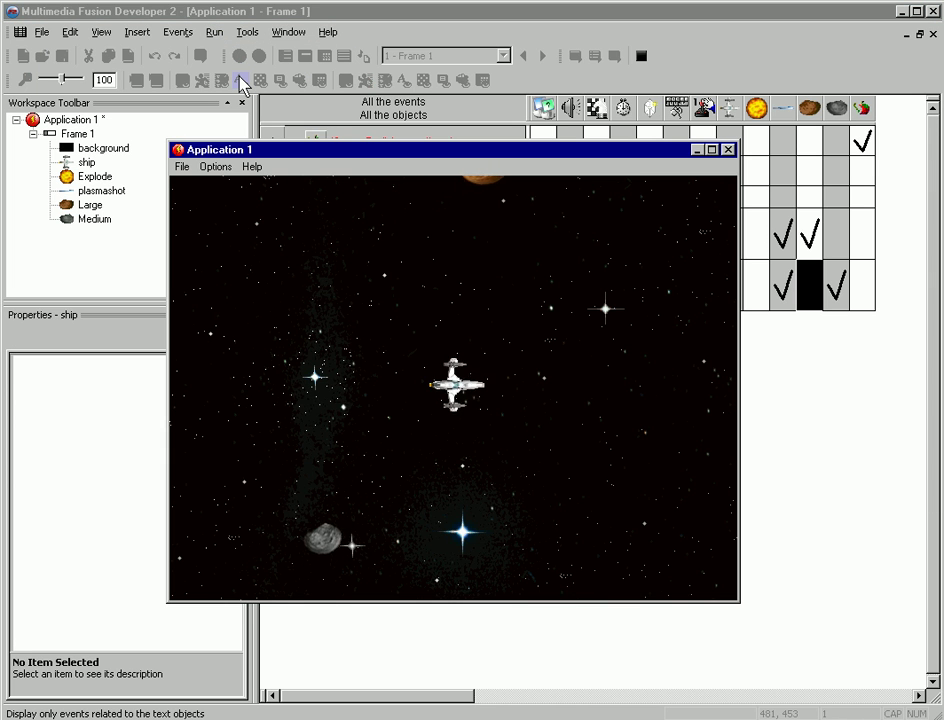
pyautogui.press('shift')
pyautogui.press('Left')
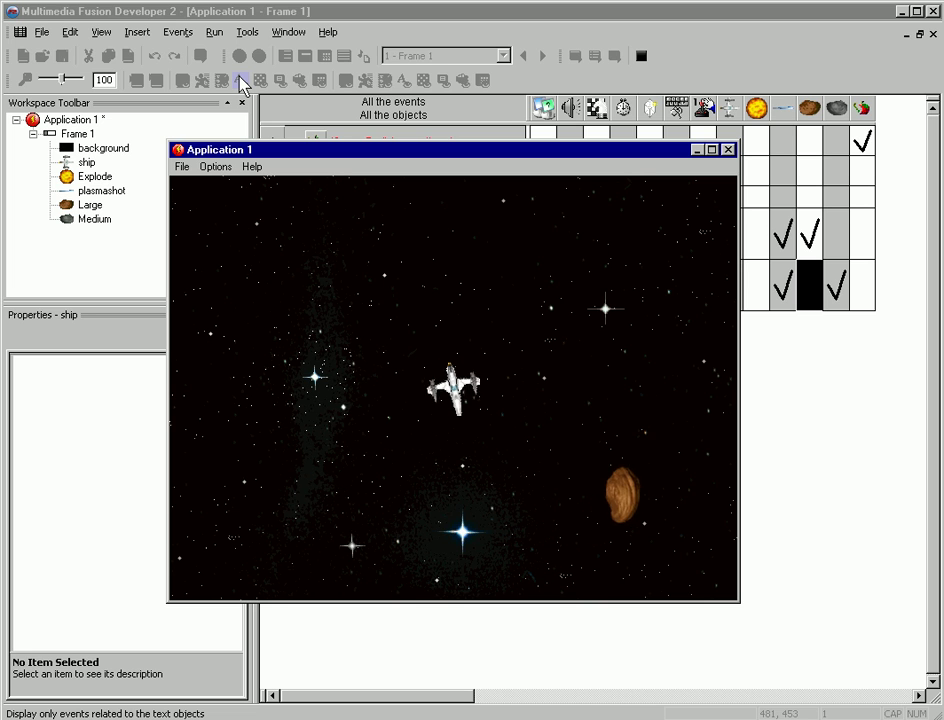
pyautogui.press('shift')
pyautogui.press('shift')
pyautogui.press('Left')
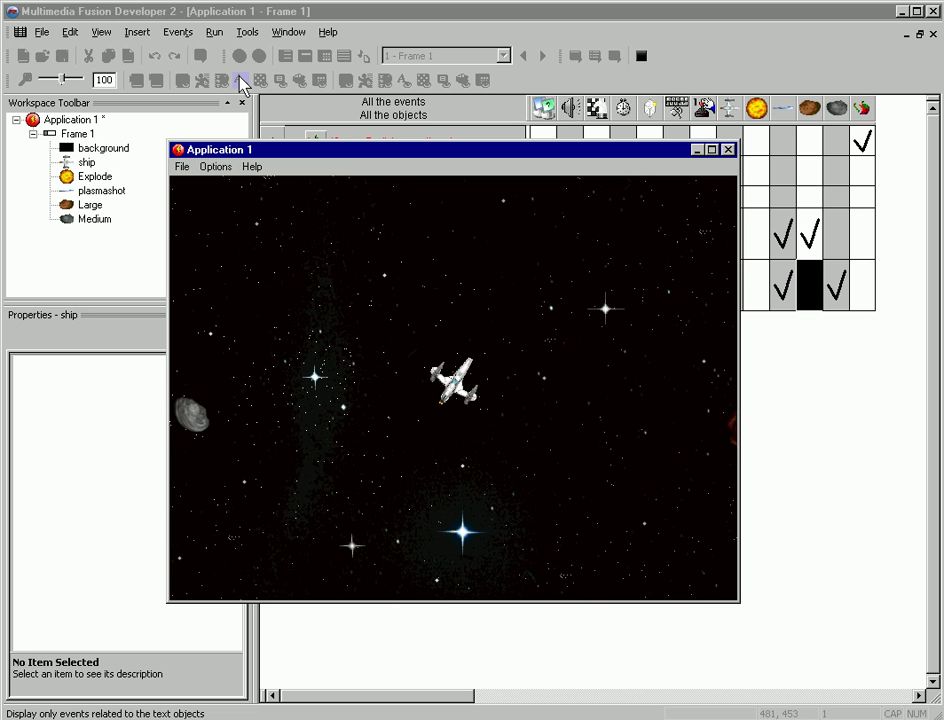
pyautogui.press('shift')
pyautogui.press('Left')
pyautogui.press('shift')
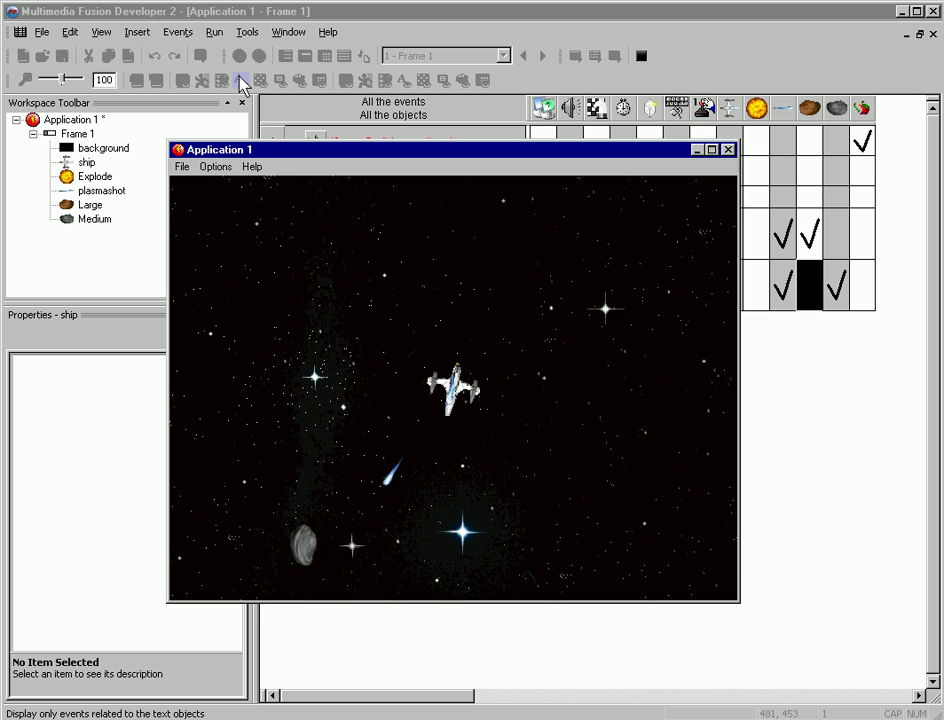
pyautogui.press('Right')
pyautogui.press('shift')
pyautogui.click(728, 149)
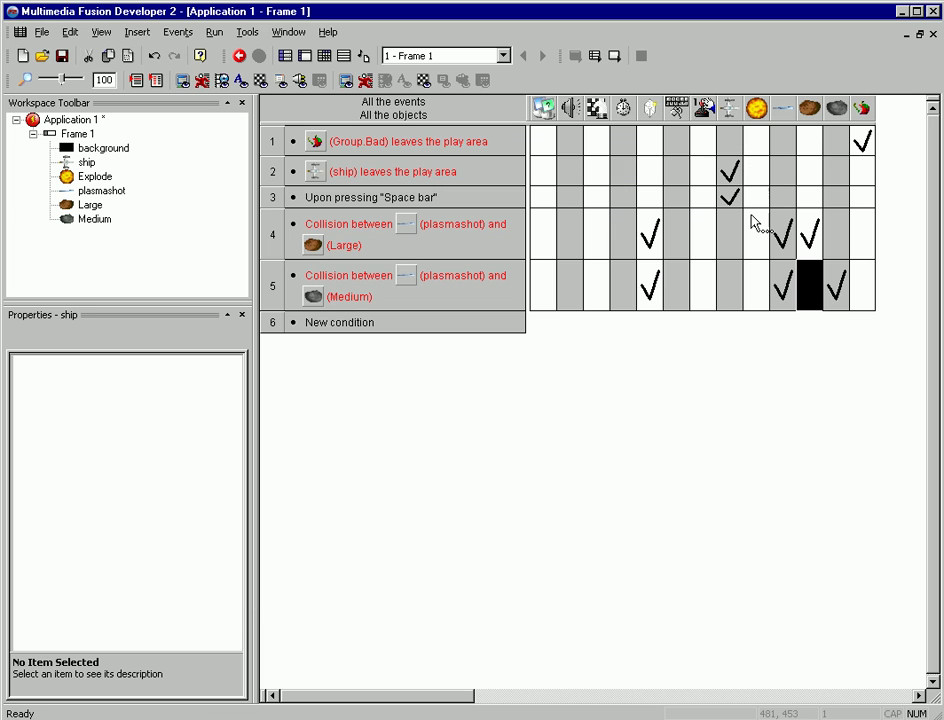
# Step: Add a new event with a timer condition that repeats every 3 seconds
pyautogui.doubleClick(355, 322)
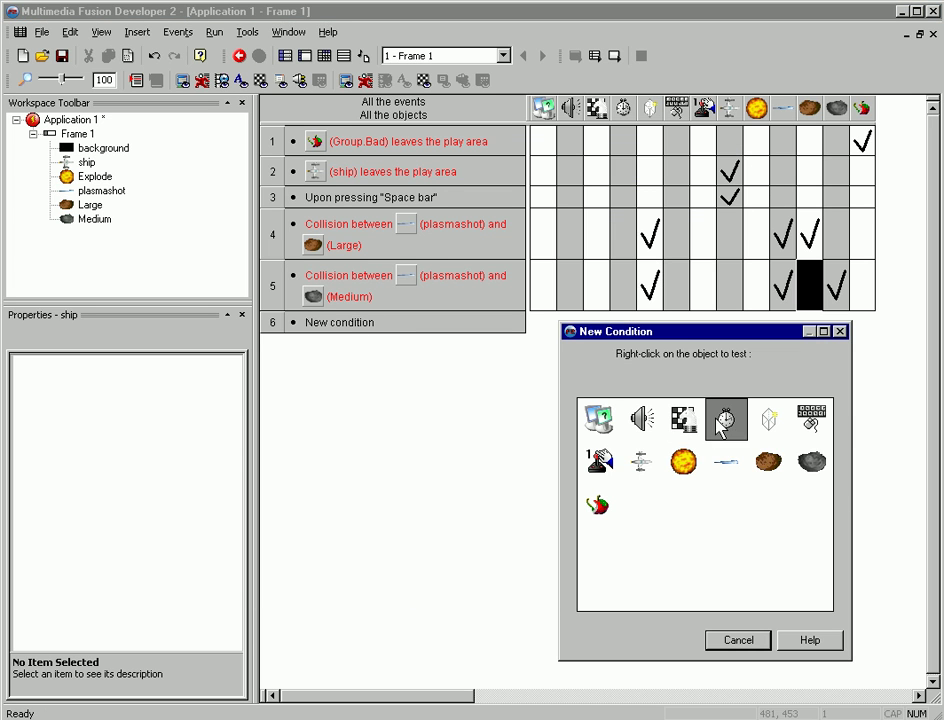
pyautogui.rightClick(720, 424)
pyautogui.click(748, 428)
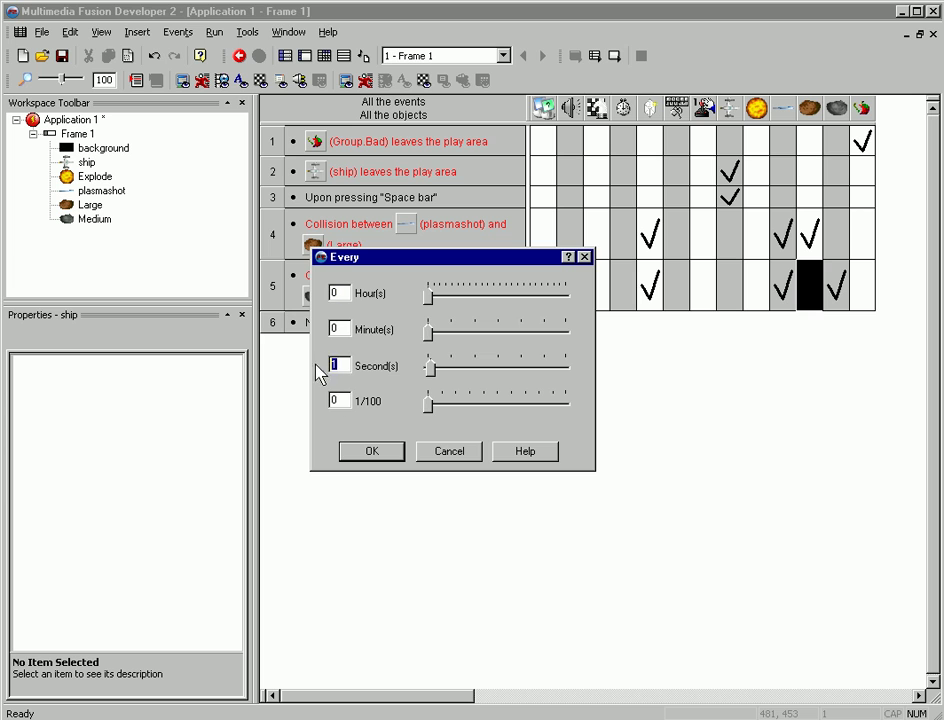
pyautogui.click(362, 451)
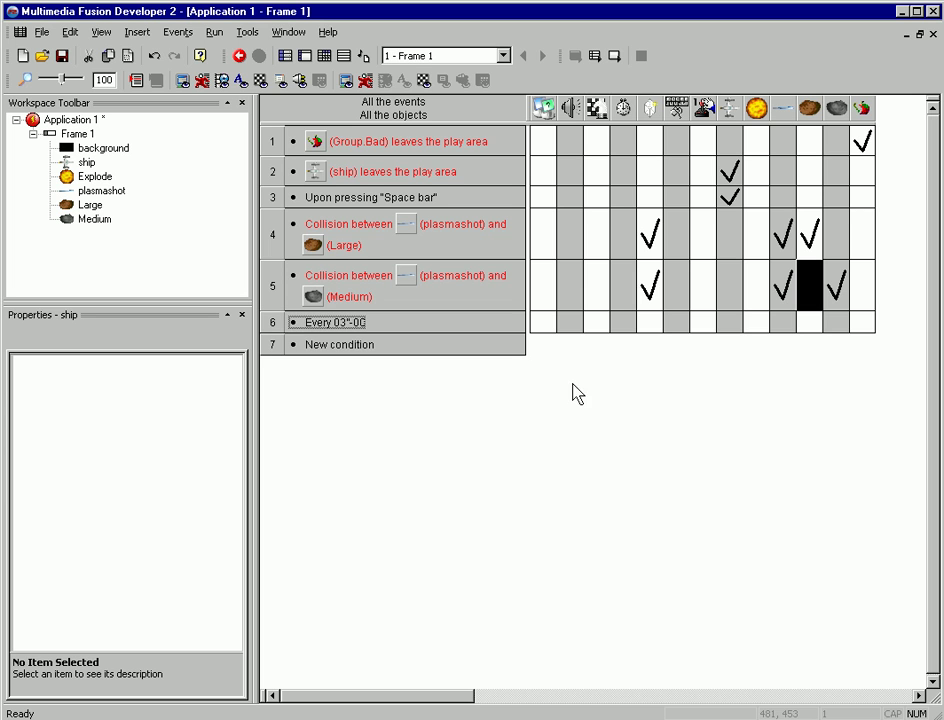
# Step: Add a Create Object action for a Large asteroid at actual X,Y coordinates to the 3-second timer event
pyautogui.rightClick(658, 322)
pyautogui.click(690, 324)
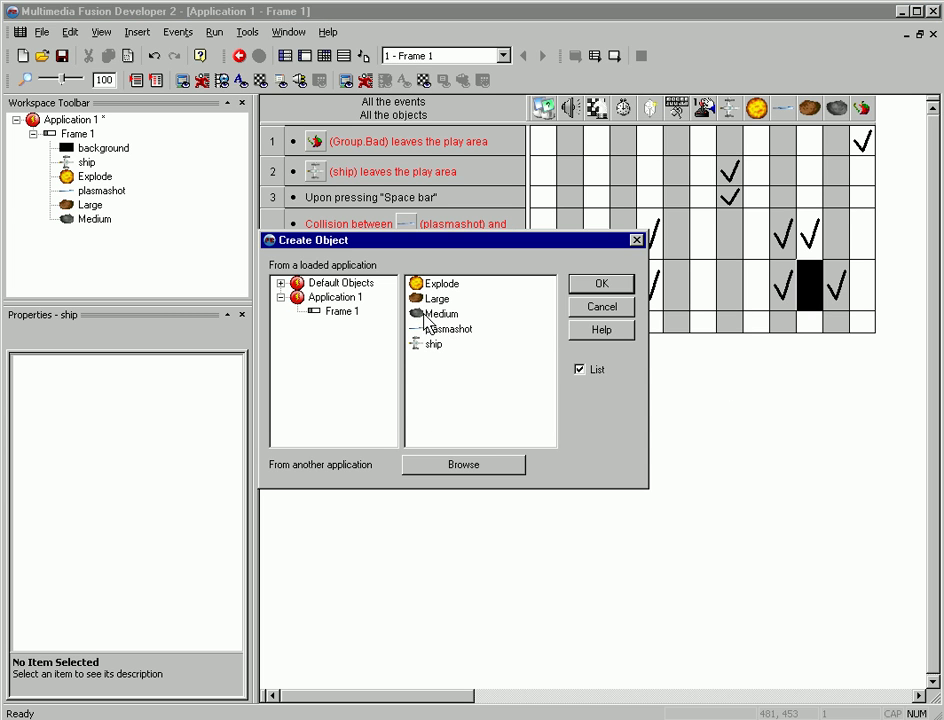
pyautogui.click(591, 288)
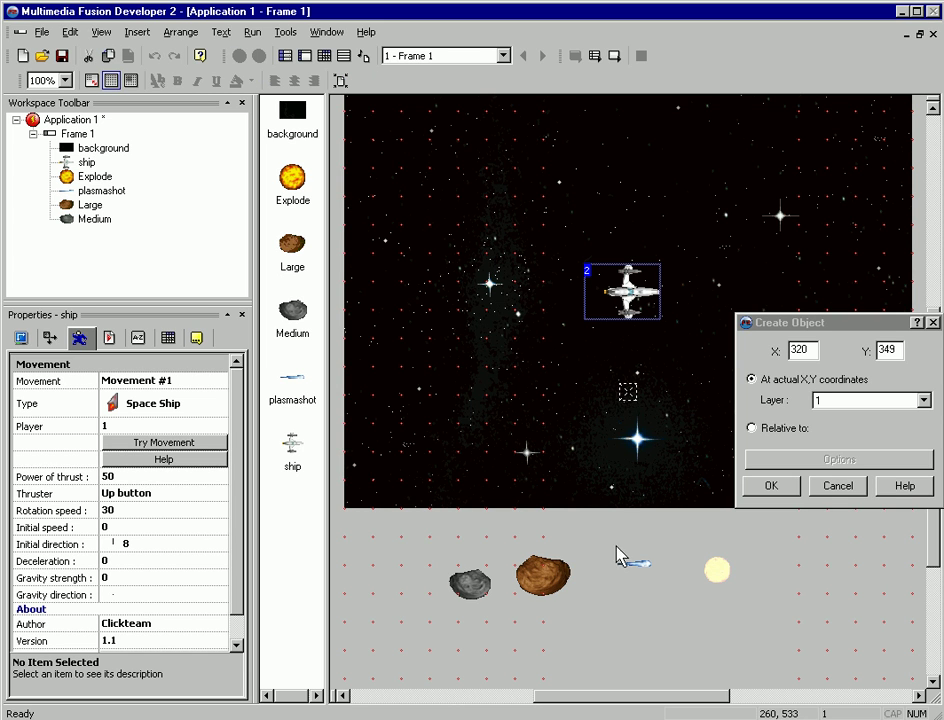
pyautogui.click(770, 488)
# Step: Run the application, fly the ship and shoot the asteroids to test the timed creation of Large asteroids, and end the run
pyautogui.click(214, 32)
pyautogui.click(217, 71)
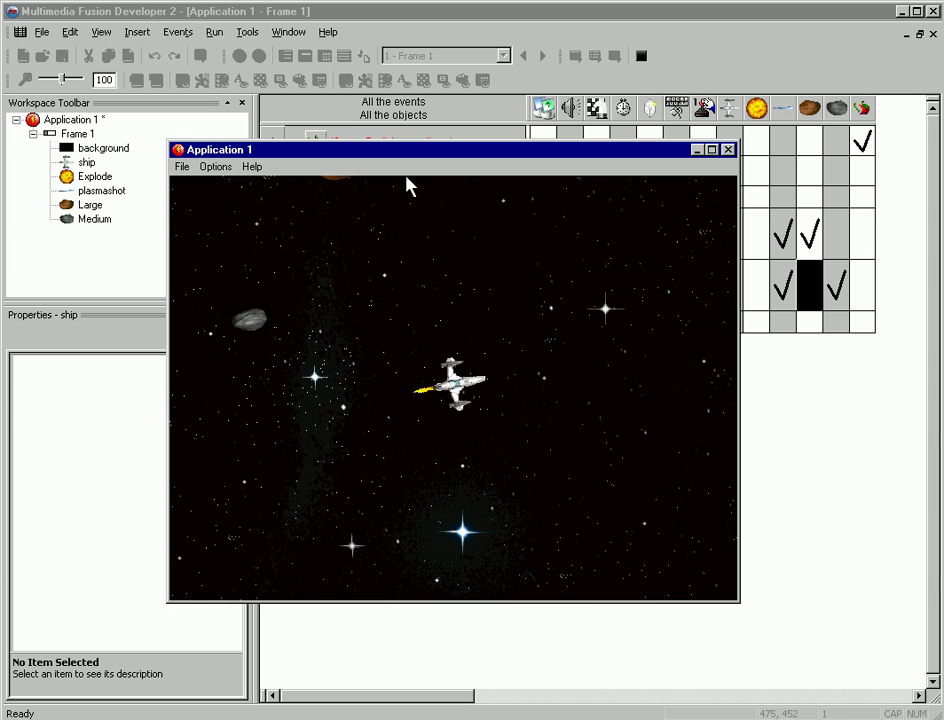
pyautogui.press('Left')
pyautogui.press('space')
pyautogui.press('space')
pyautogui.press('space')
pyautogui.press('space')
pyautogui.press('space')
pyautogui.press('Right')
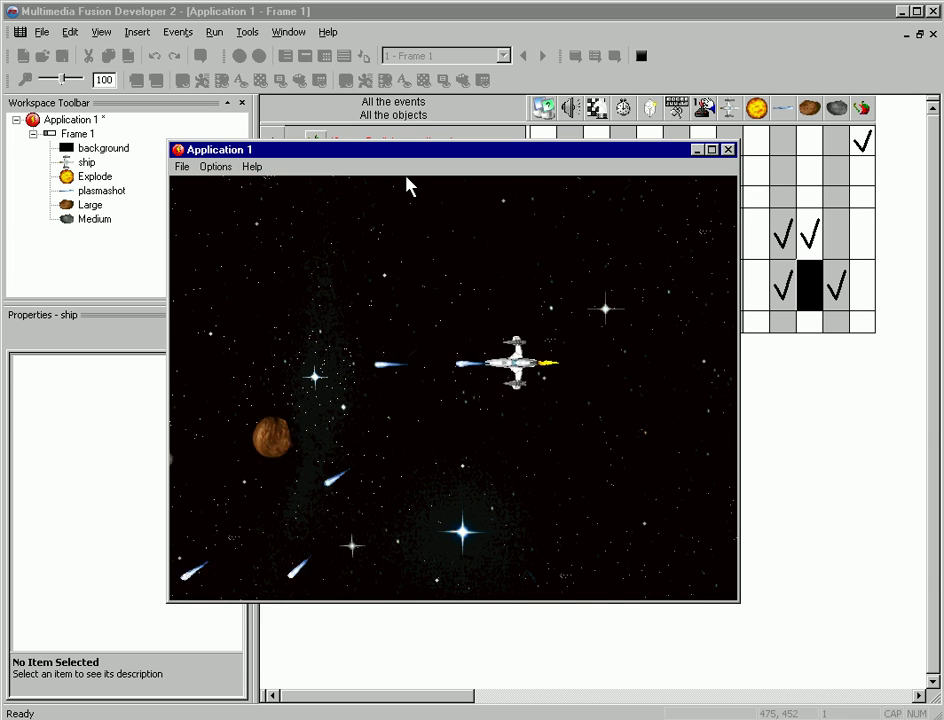
pyautogui.press('Left')
pyautogui.press('Right')
pyautogui.press('space')
pyautogui.press('space')
pyautogui.press('space')
pyautogui.press('space')
pyautogui.press('space')
pyautogui.press('space')
pyautogui.press('space')
pyautogui.press('space')
pyautogui.press('Left')
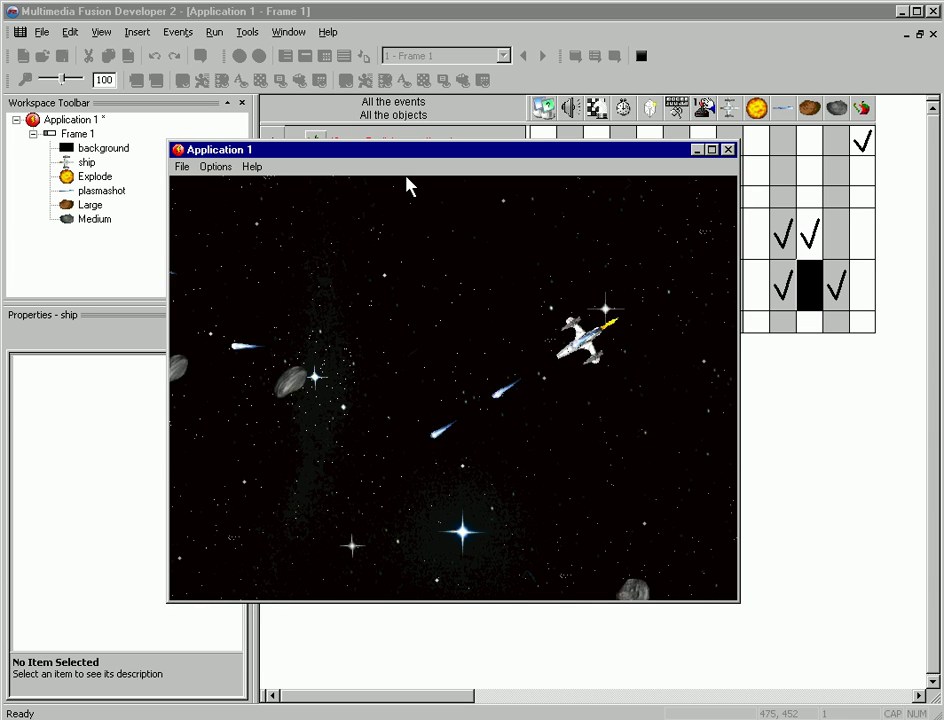
pyautogui.press('Right')
pyautogui.press('space')
pyautogui.press('space')
pyautogui.press('Left')
pyautogui.press('space')
pyautogui.press('space')
pyautogui.press('space')
pyautogui.press('space')
pyautogui.press('space')
pyautogui.press('space')
pyautogui.press('Right')
pyautogui.press('Left')
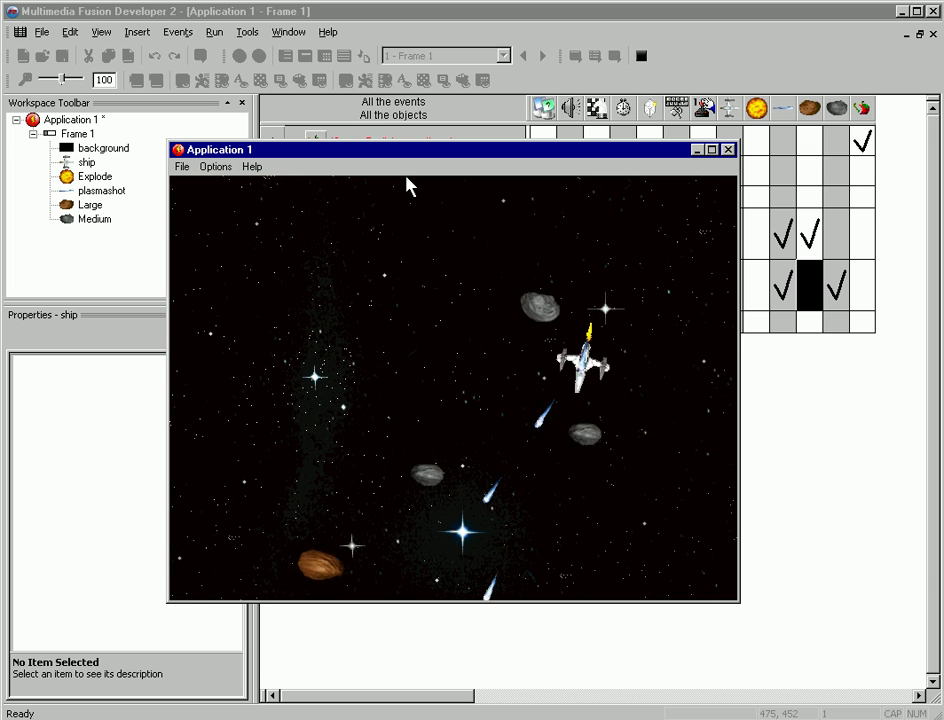
pyautogui.press('space')
pyautogui.press('Right')
pyautogui.press('space')
pyautogui.press('space')
pyautogui.press('Left')
pyautogui.press('space')
pyautogui.press('space')
pyautogui.press('Right')
pyautogui.press('space')
pyautogui.press('space')
pyautogui.press('space')
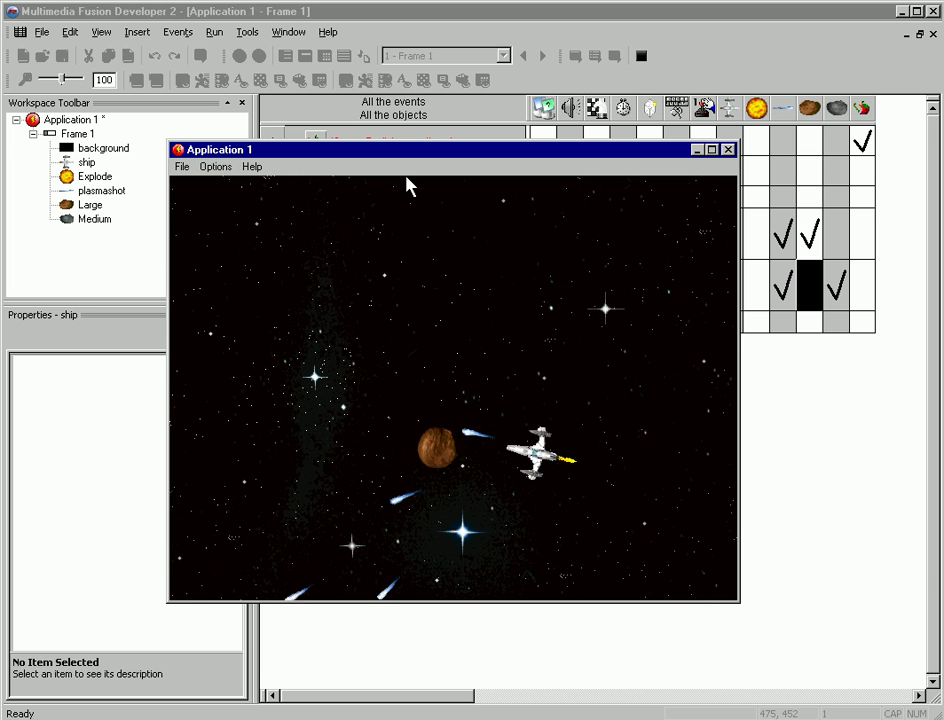
pyautogui.press('space')
pyautogui.press('space')
pyautogui.press('Left')
pyautogui.press('space')
pyautogui.press('Right')
pyautogui.press('space')
pyautogui.press('space')
pyautogui.press('space')
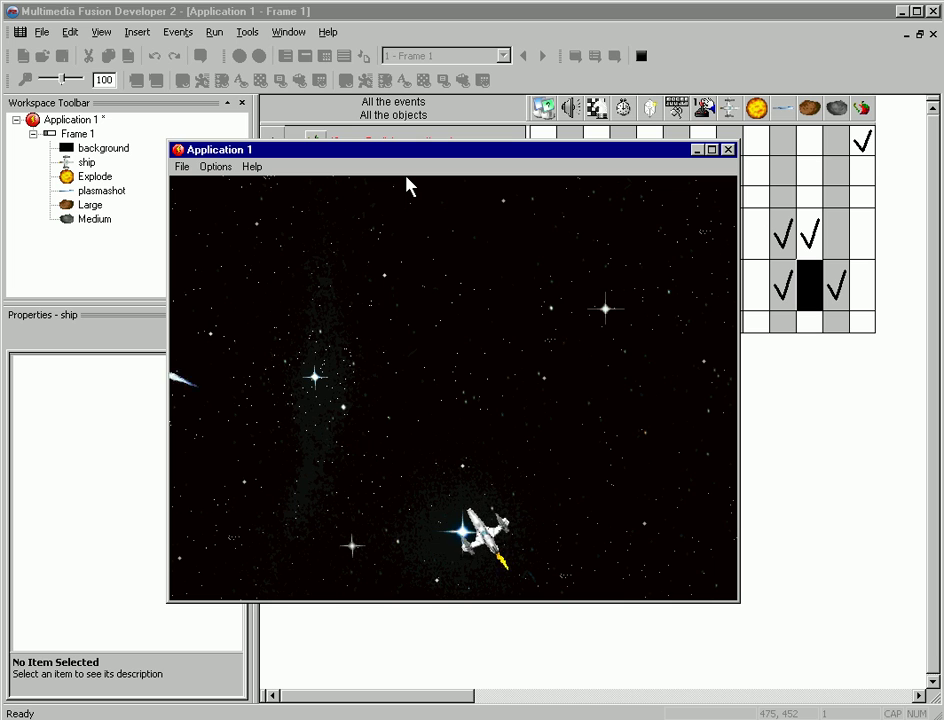
pyautogui.press('Up')
pyautogui.press('Right')
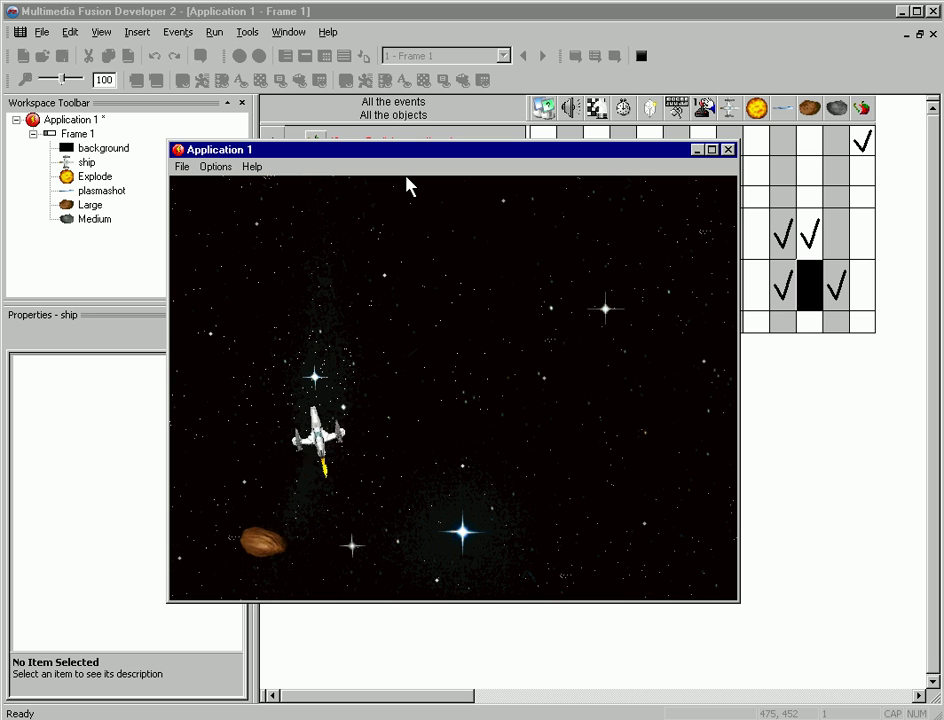
pyautogui.press('Right')
pyautogui.press('Right')
pyautogui.press('space')
pyautogui.press('space')
pyautogui.press('space')
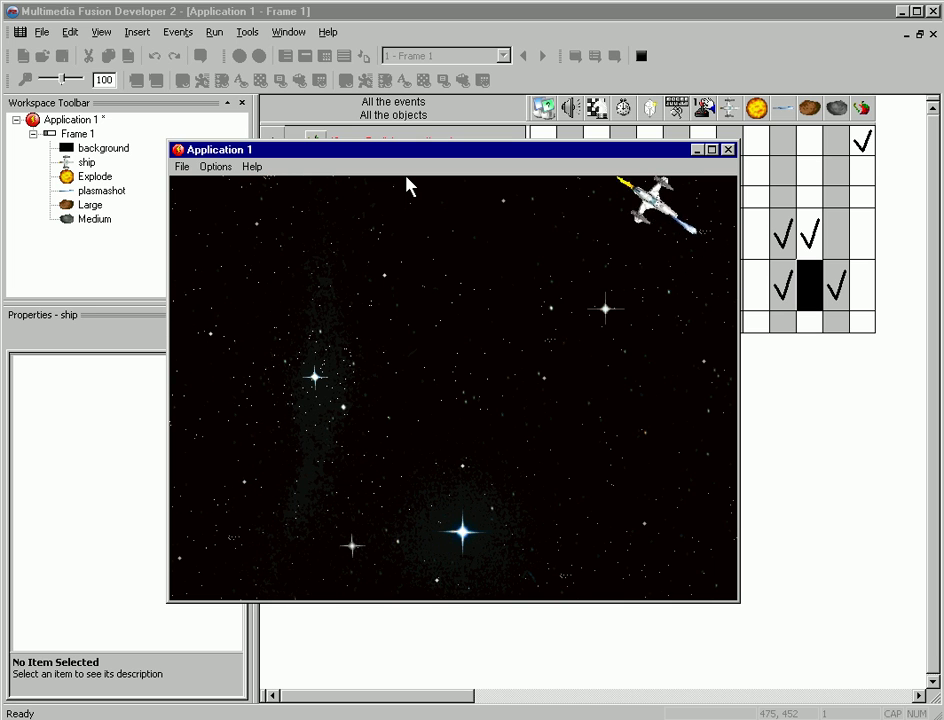
pyautogui.press('space')
pyautogui.press('Right')
pyautogui.press('space')
pyautogui.press('Right')
pyautogui.press('space')
pyautogui.press('space')
pyautogui.press('space')
pyautogui.press('space')
pyautogui.press('Left')
pyautogui.press('space')
pyautogui.press('space')
pyautogui.press('space')
pyautogui.press('space')
pyautogui.press('space')
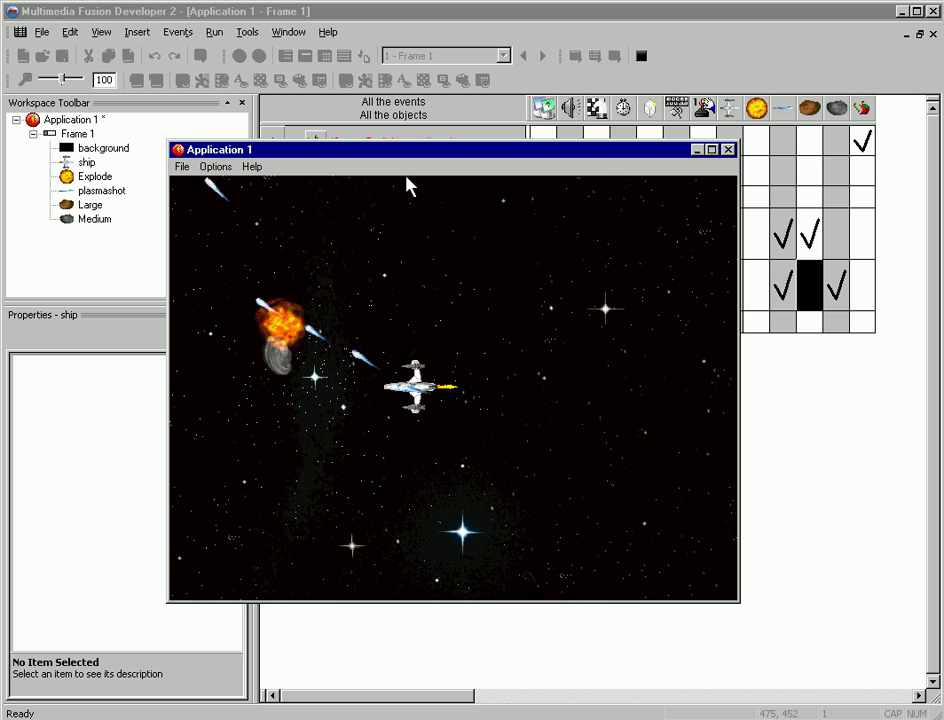
pyautogui.press('Left')
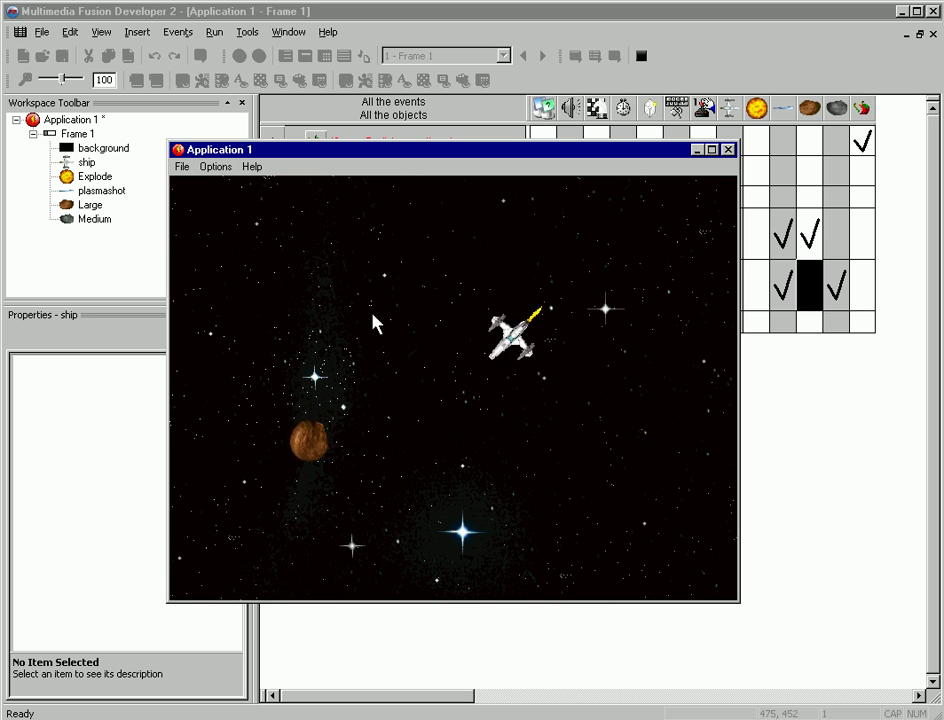
pyautogui.click(728, 149)
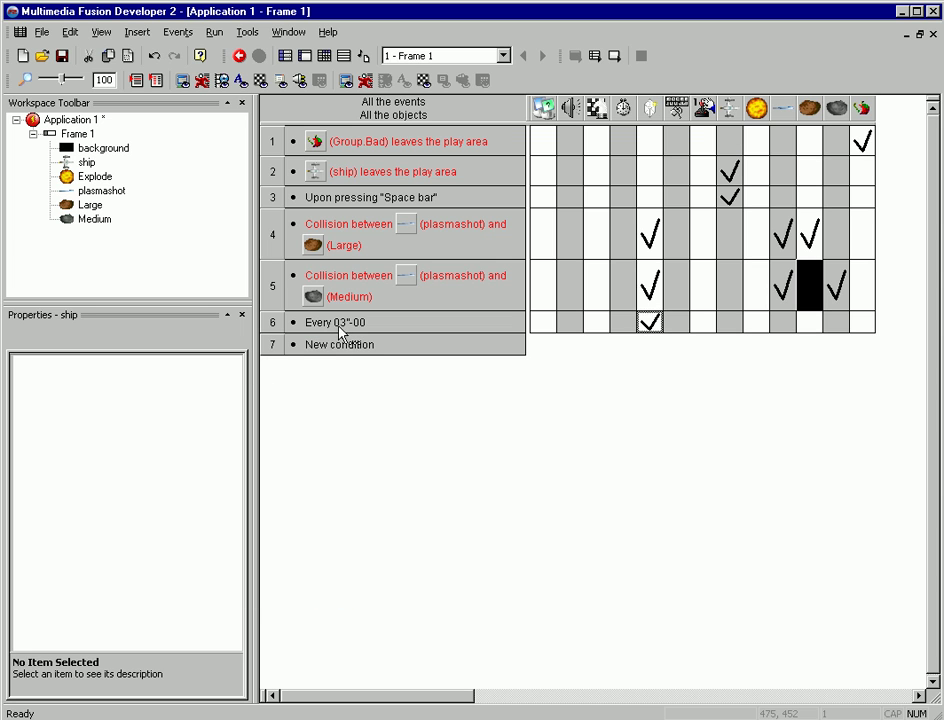
# Step: Add a new event that tests for a collision between the ship and Group.Bad
pyautogui.click(345, 345)
pyautogui.rightClick(640, 462)
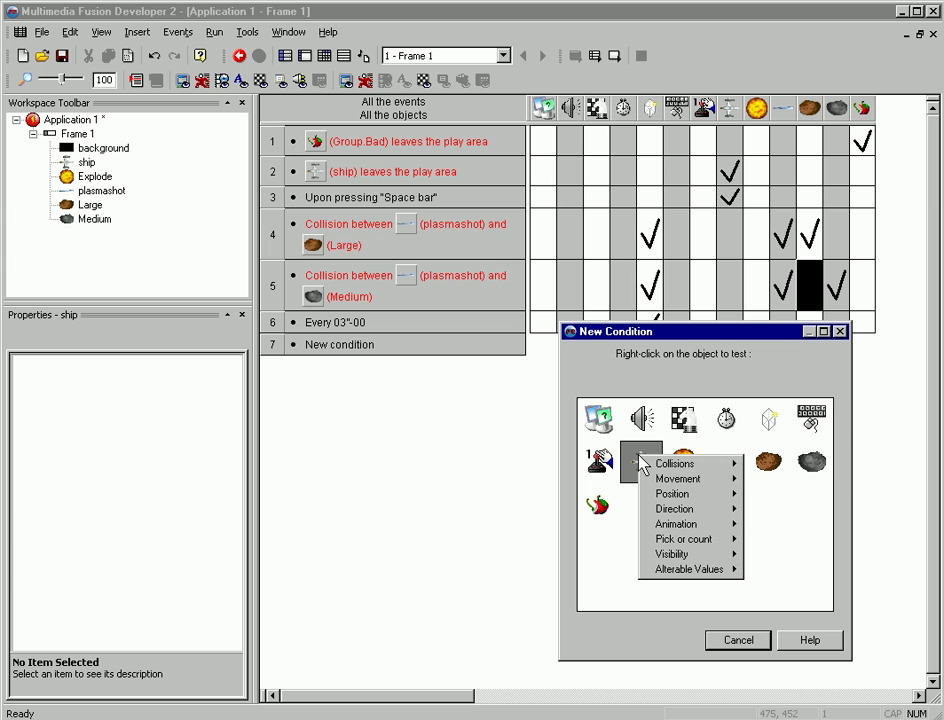
pyautogui.moveTo(690, 466)
pyautogui.click(765, 465)
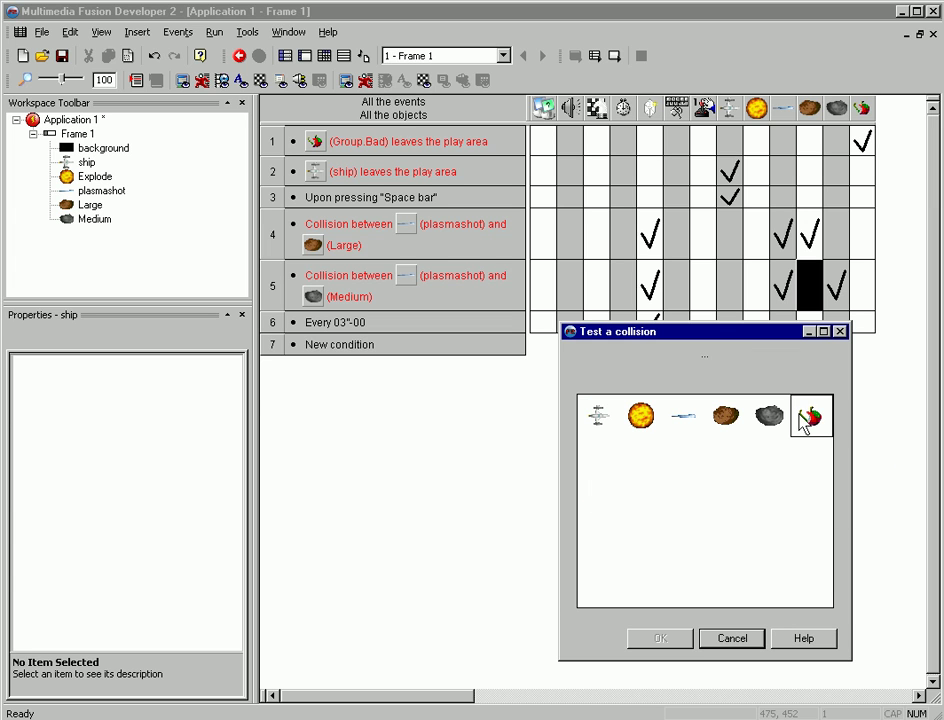
pyautogui.click(655, 641)
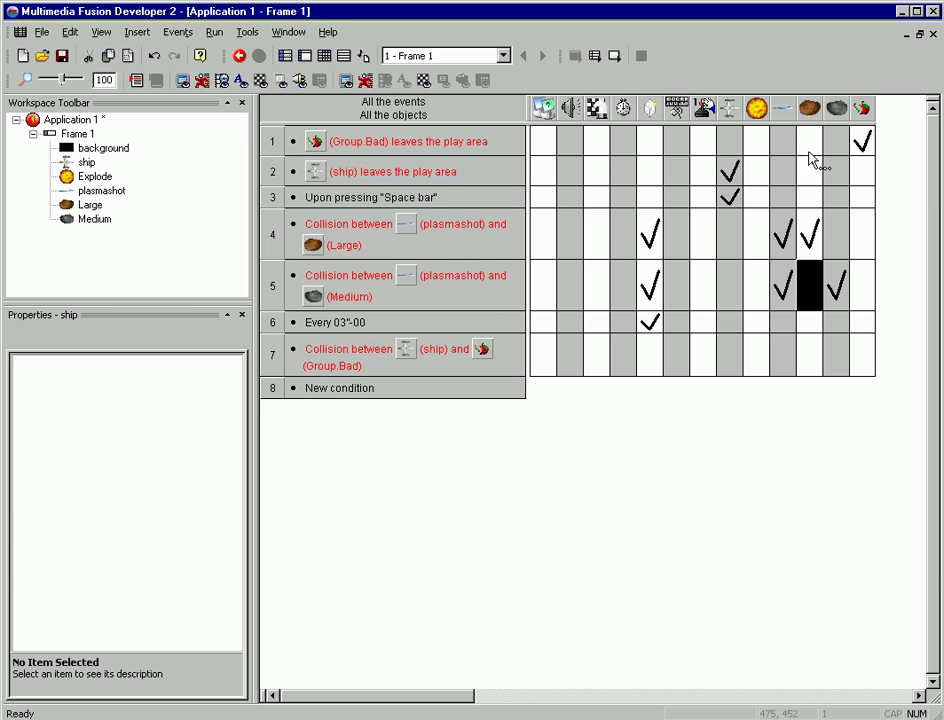
# Step: In the ship and Group.Bad collision event, create an Explode object relative to the ship and destroy the ship
pyautogui.click(646, 370)
pyautogui.click(668, 379)
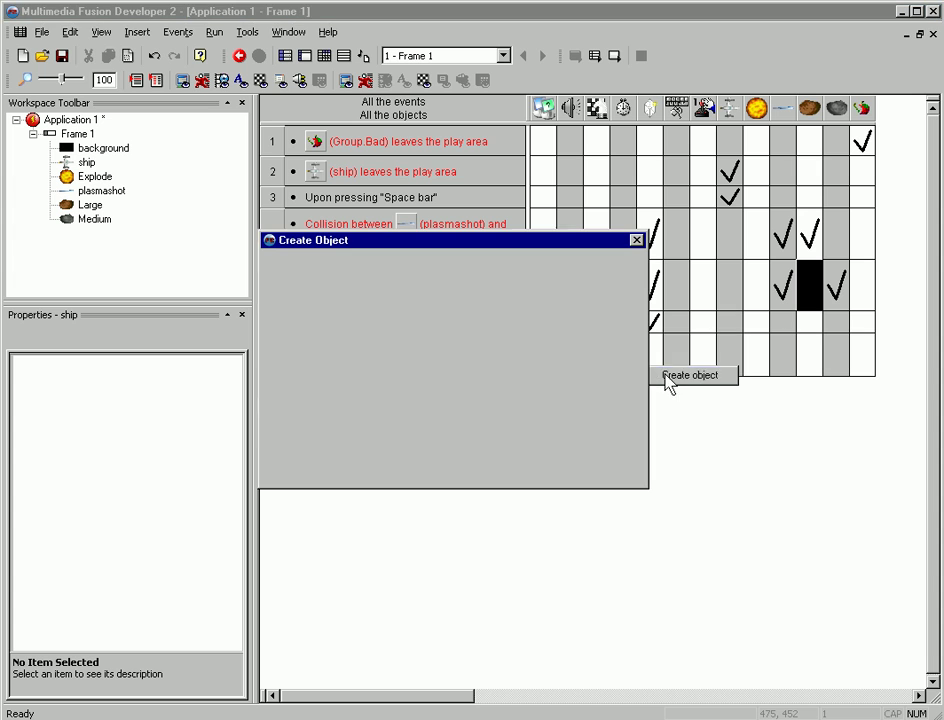
pyautogui.click(592, 289)
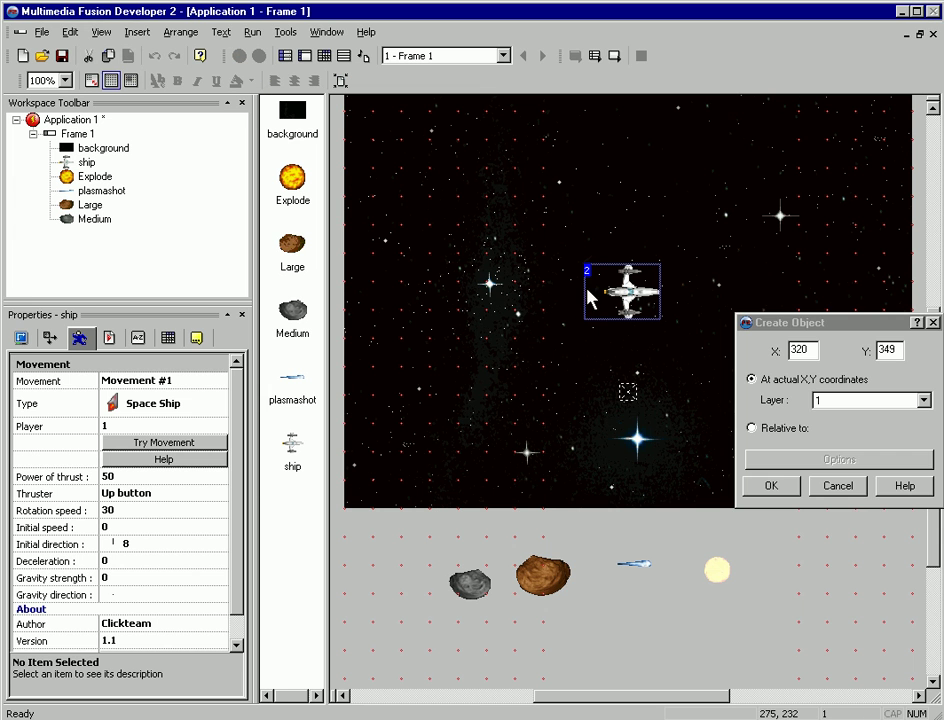
pyautogui.click(752, 428)
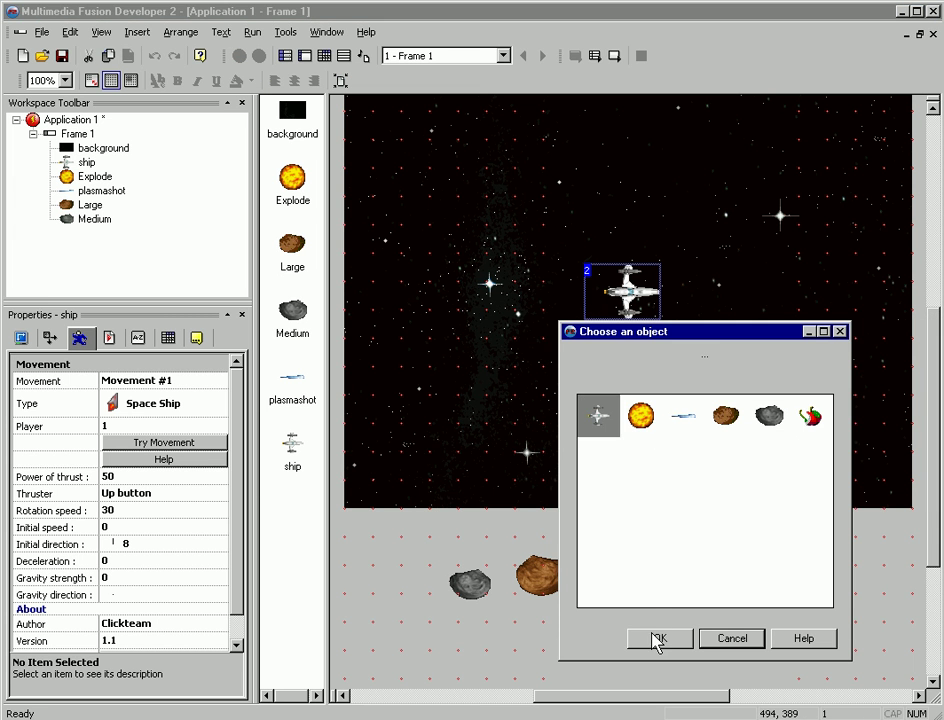
pyautogui.click(656, 640)
pyautogui.click(773, 486)
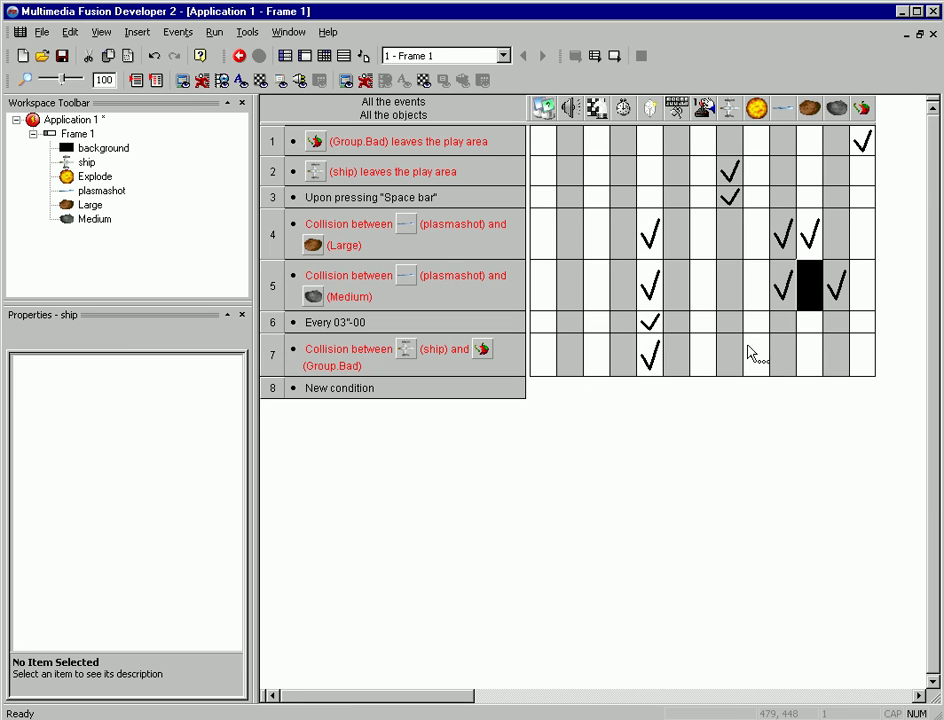
pyautogui.rightClick(729, 357)
pyautogui.click(758, 552)
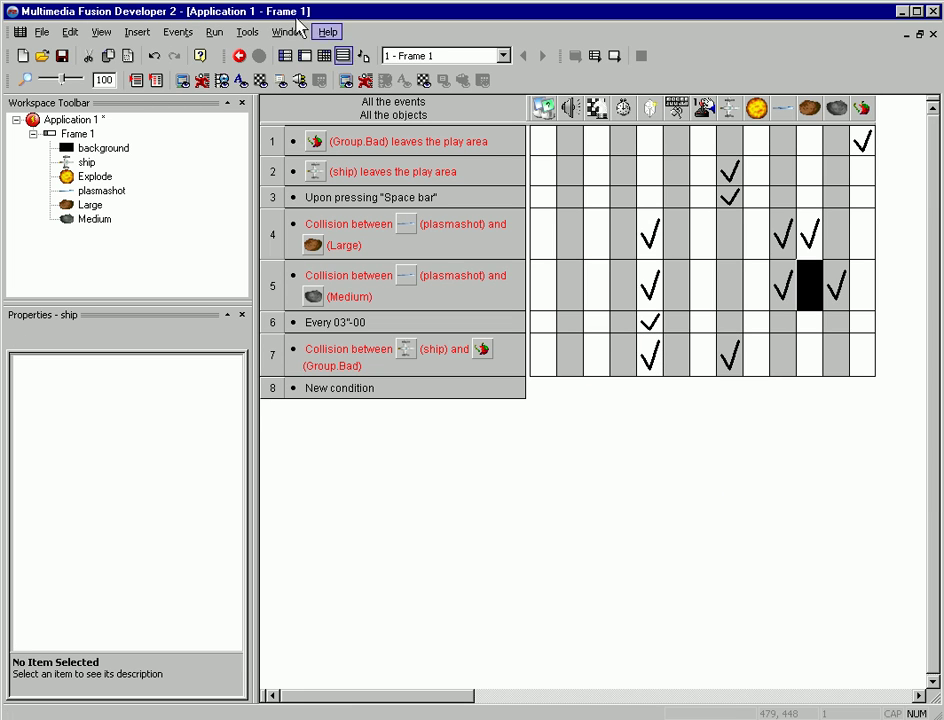
# Step: Run the application, shoot at asteroids and fly the ship into one to test the ship's collision event
pyautogui.click(214, 32)
pyautogui.click(230, 72)
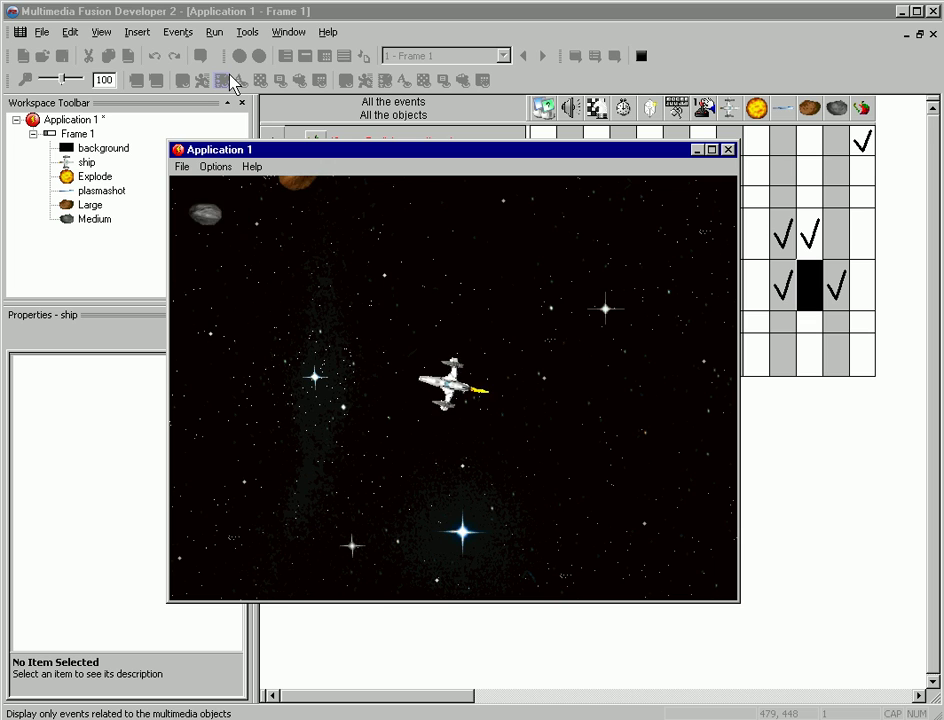
pyautogui.press('Right')
pyautogui.press('space')
pyautogui.press('space')
pyautogui.press('space')
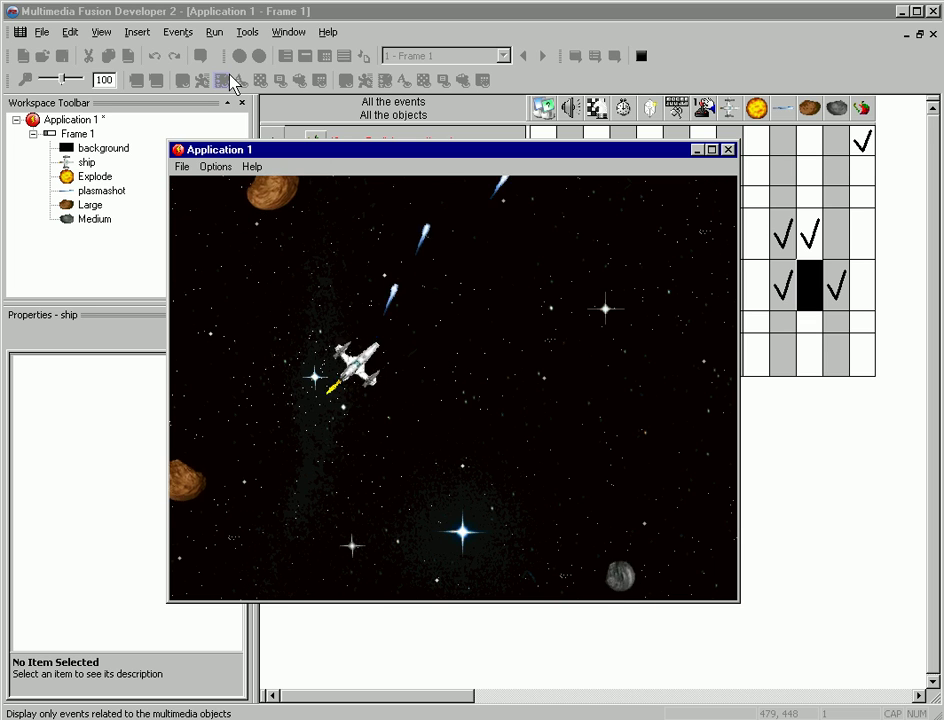
pyautogui.press('Right')
pyautogui.press('space')
pyautogui.press('space')
pyautogui.press('space')
pyautogui.press('space')
pyautogui.press('space')
pyautogui.press('space')
pyautogui.press('space')
pyautogui.press('space')
pyautogui.press('space')
pyautogui.press('space')
pyautogui.press('space')
pyautogui.press('space')
pyautogui.press('Left')
pyautogui.press('Right')
pyautogui.press('Left')
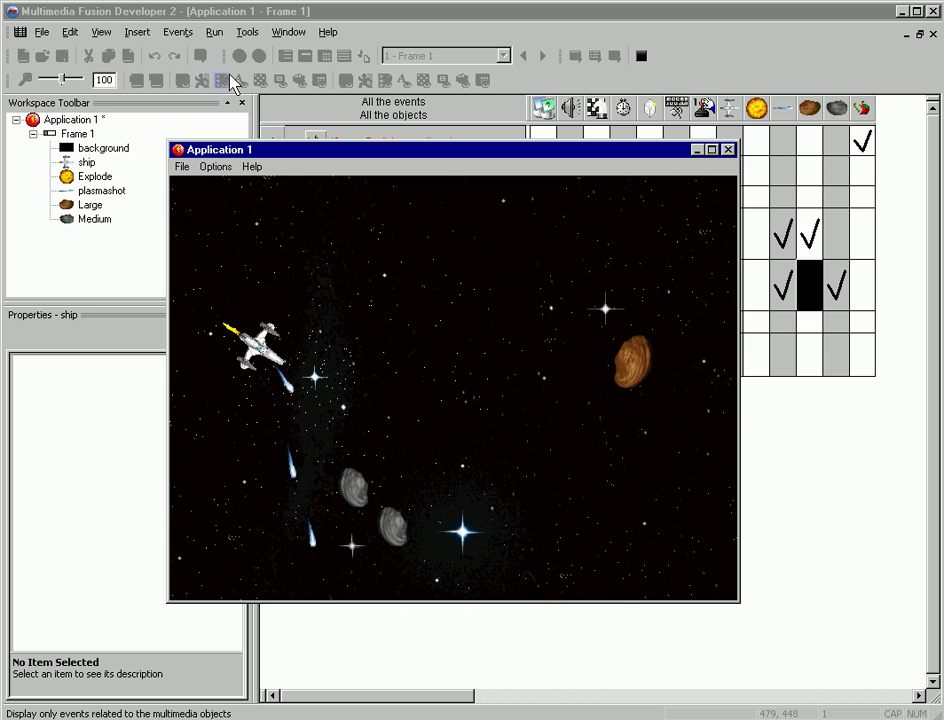
pyautogui.press('space')
pyautogui.press('space')
pyautogui.press('space')
pyautogui.press('space')
pyautogui.press('space')
pyautogui.press('space')
pyautogui.press('space')
pyautogui.press('space')
pyautogui.press('space')
pyautogui.press('space')
pyautogui.press('Right')
pyautogui.press('Left')
pyautogui.press('Right')
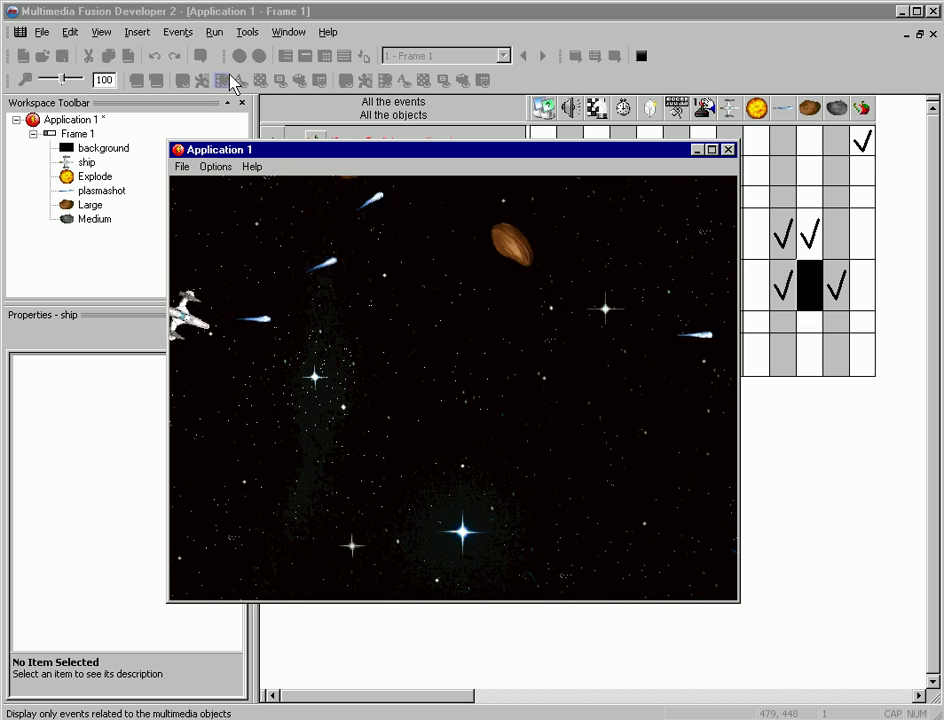
pyautogui.press('space')
pyautogui.press('space')
pyautogui.press('space')
pyautogui.press('space')
pyautogui.press('Right')
pyautogui.press('Up')
pyautogui.press('Left')
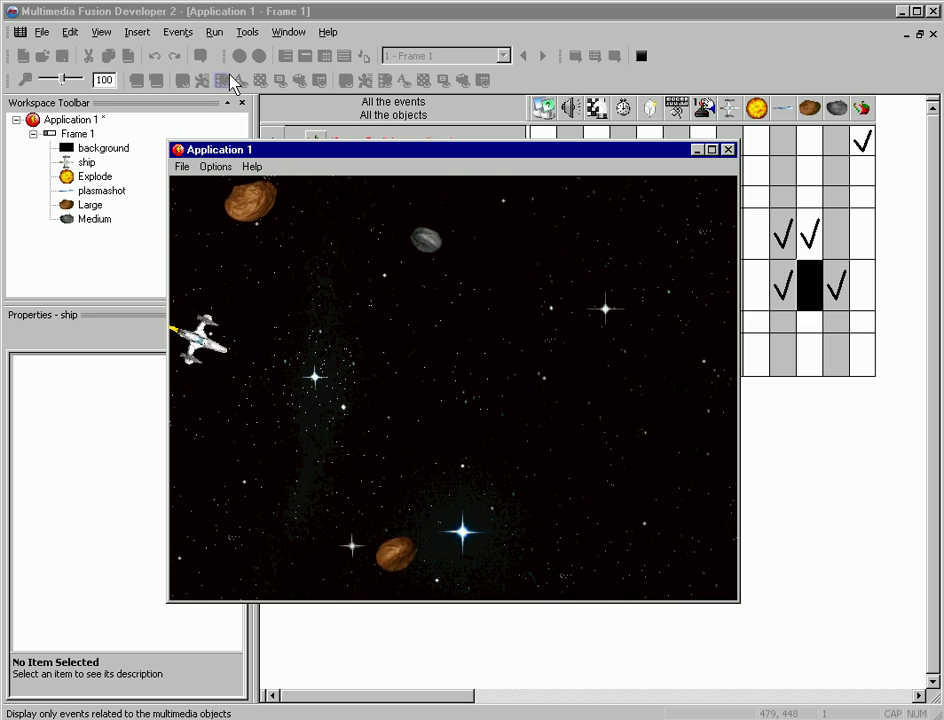
pyautogui.press('Left')
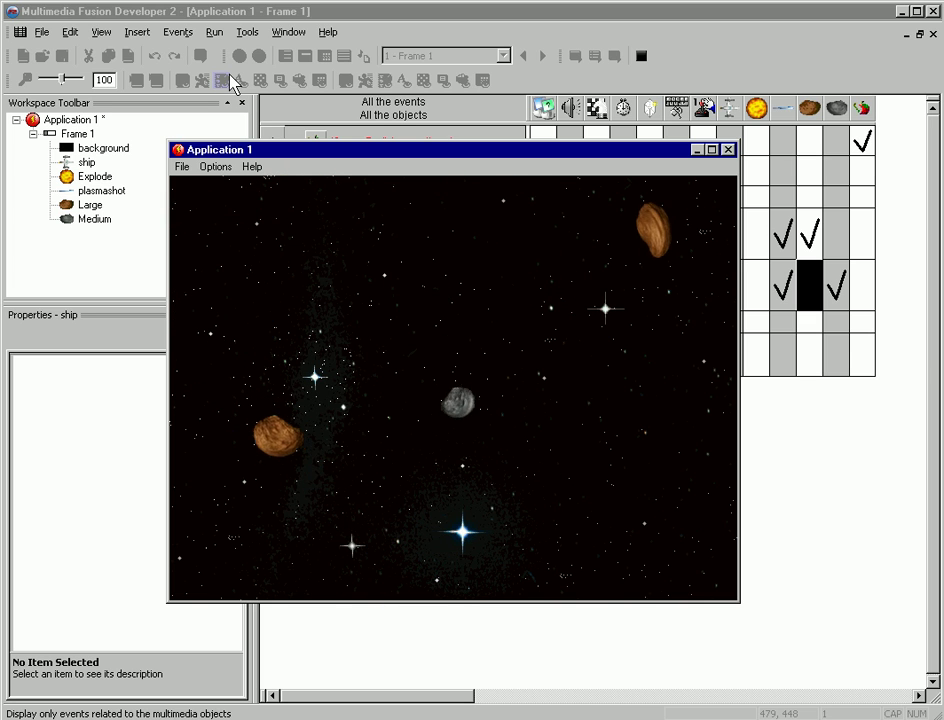